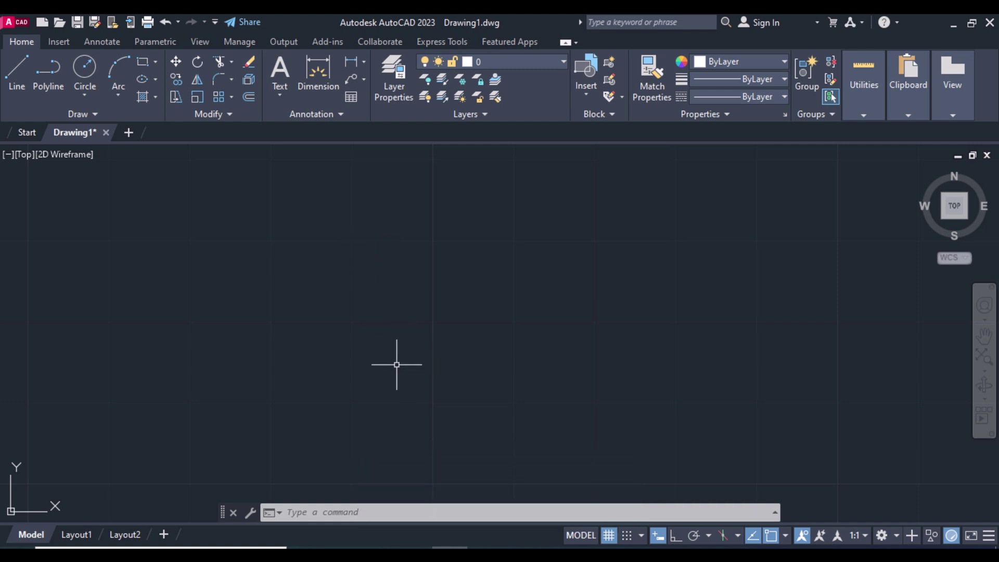
Step: Draw a 0.05 by 0.2 jamb rectangle using the Dimensions option
{"action": "left_click", "coordinate": [145, 63]}
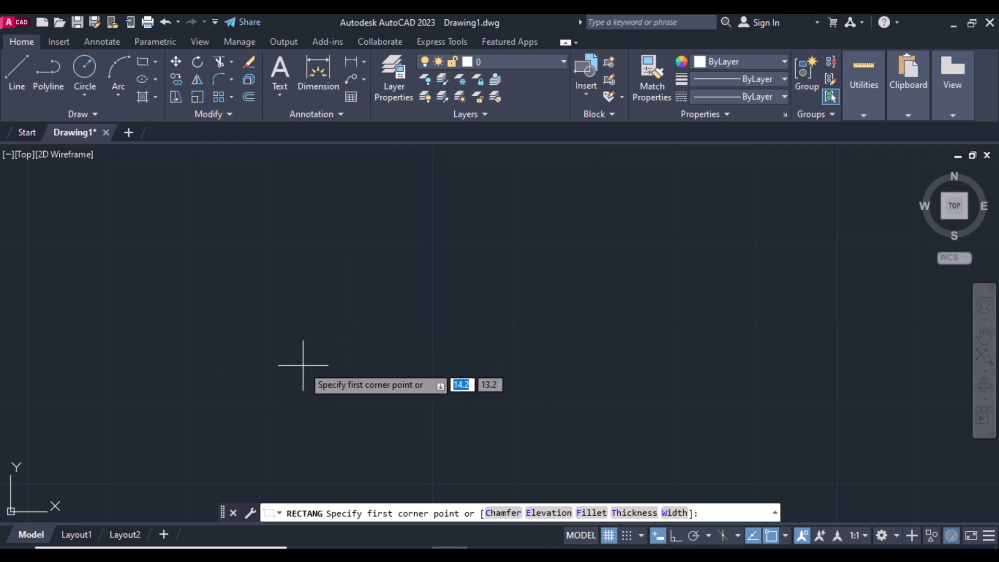
{"action": "left_click", "coordinate": [254, 300]}
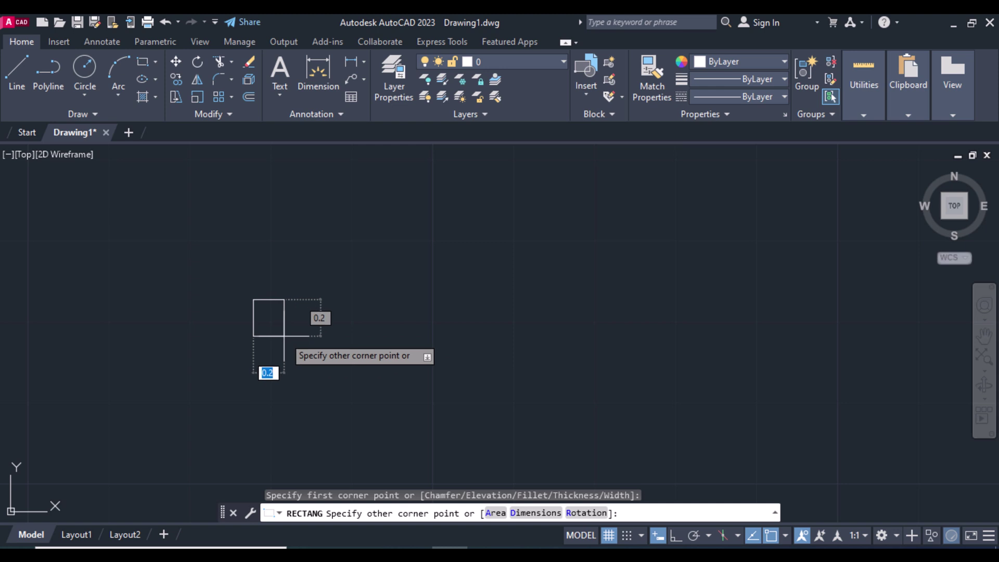
{"action": "type", "text": "d"}
{"action": "key", "text": "Return"}
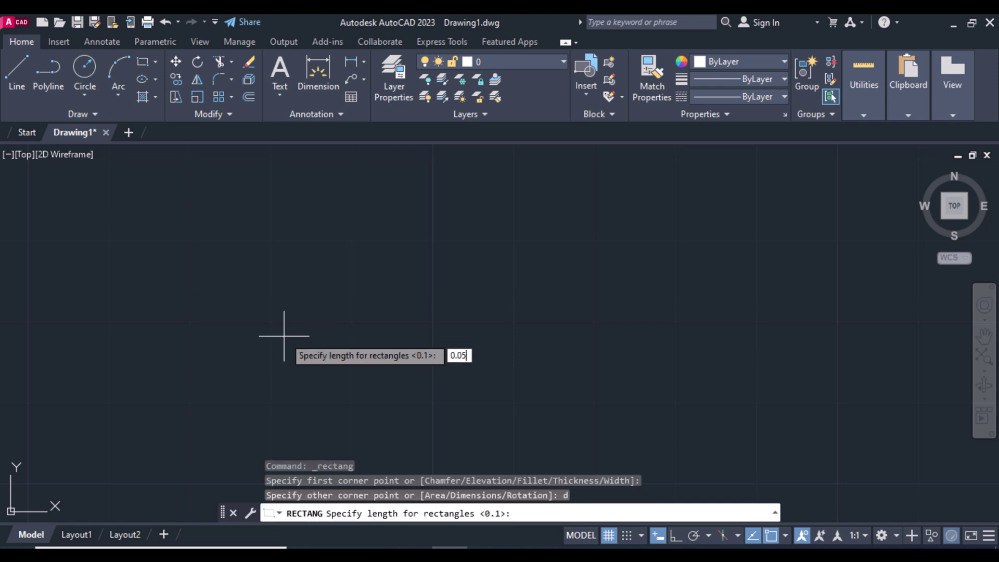
{"action": "key", "text": "Return"}
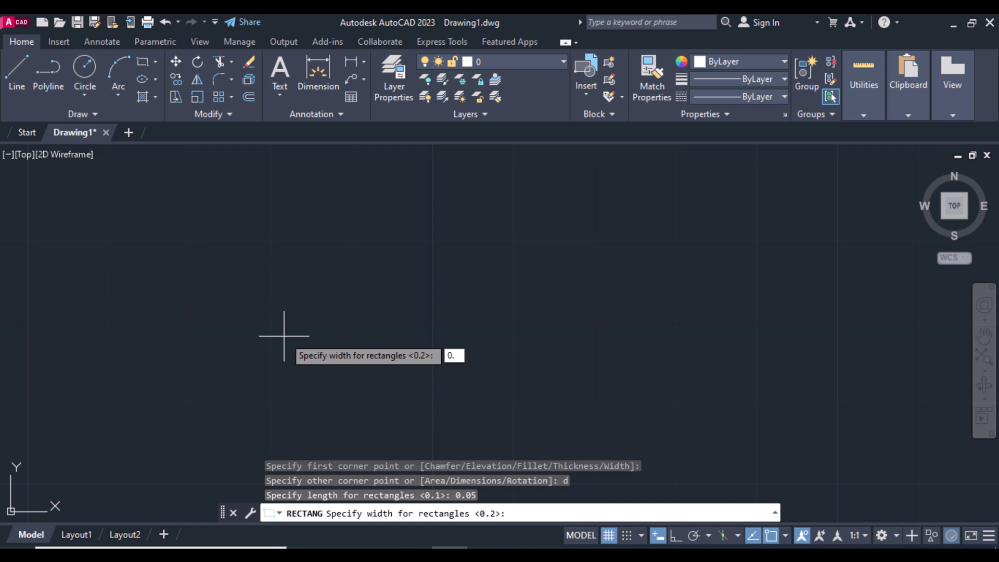
{"action": "key", "text": "Return"}
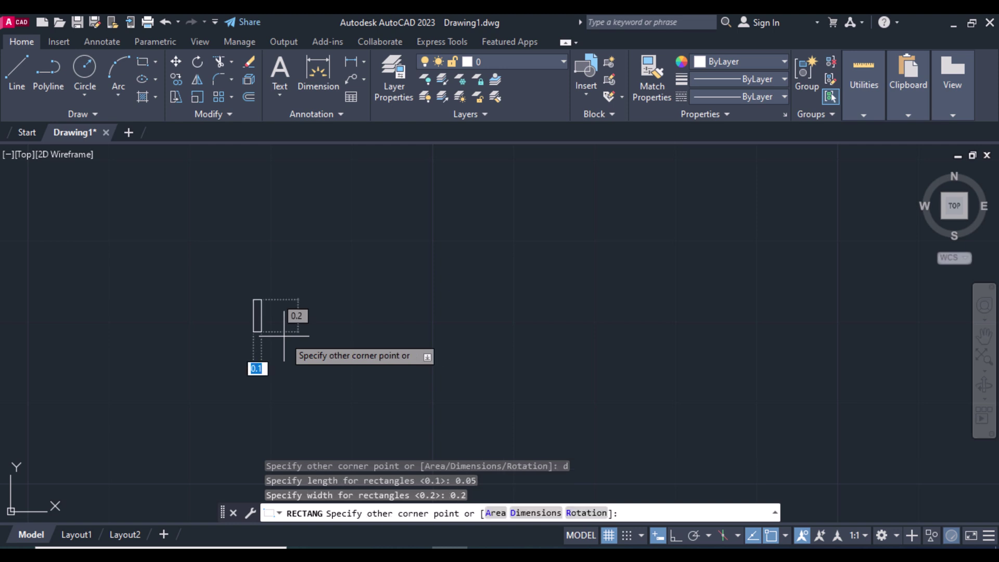
{"action": "left_click", "coordinate": [280, 337]}
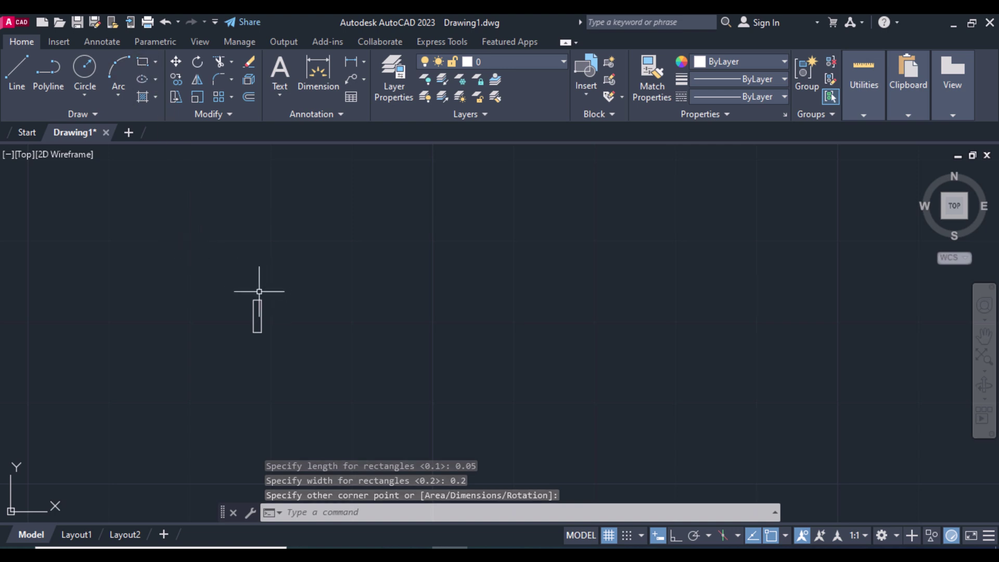
Step: Draw a 0.05 by 0.9 door-leaf rectangle upward from the jamb's top-left corner
{"action": "left_click", "coordinate": [142, 62]}
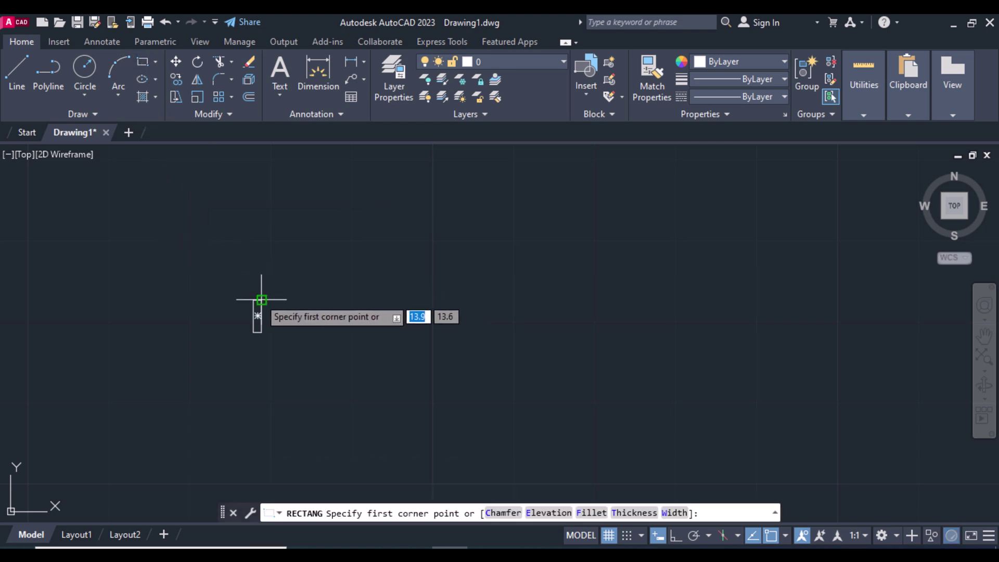
{"action": "left_click", "coordinate": [258, 301]}
{"action": "type", "text": "d"}
{"action": "key", "text": "Return"}
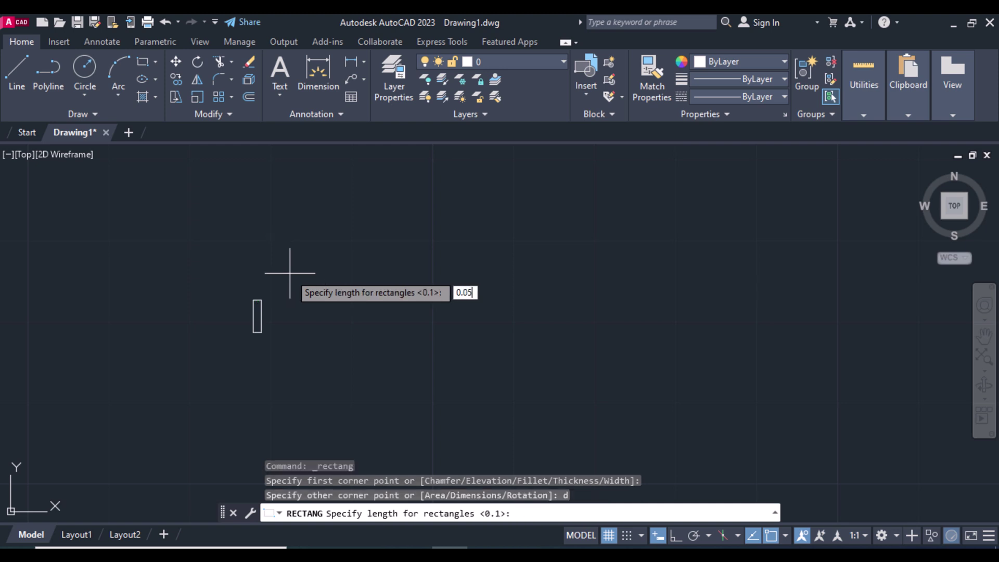
{"action": "key", "text": "Return"}
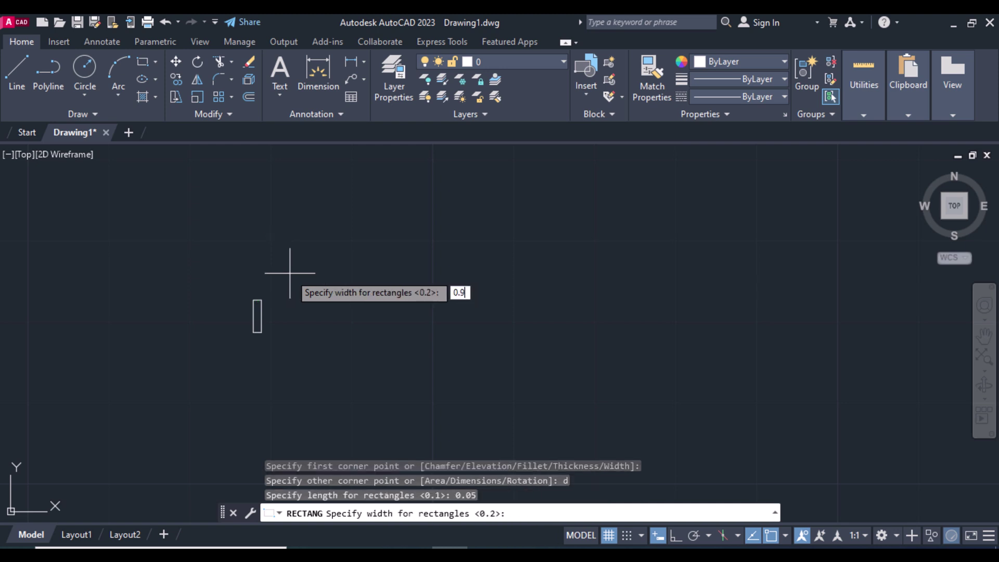
{"action": "key", "text": "Return"}
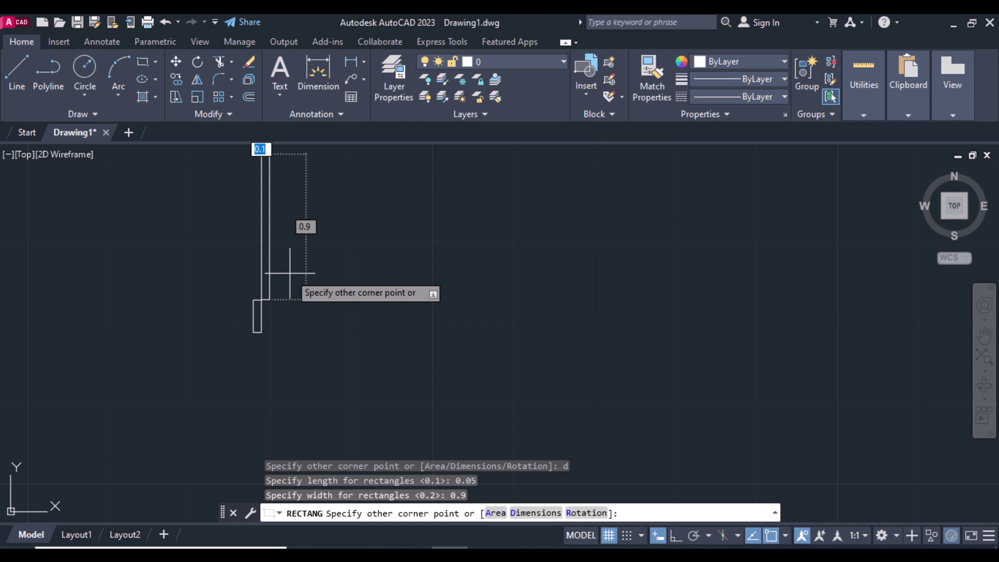
{"action": "left_click", "coordinate": [303, 247]}
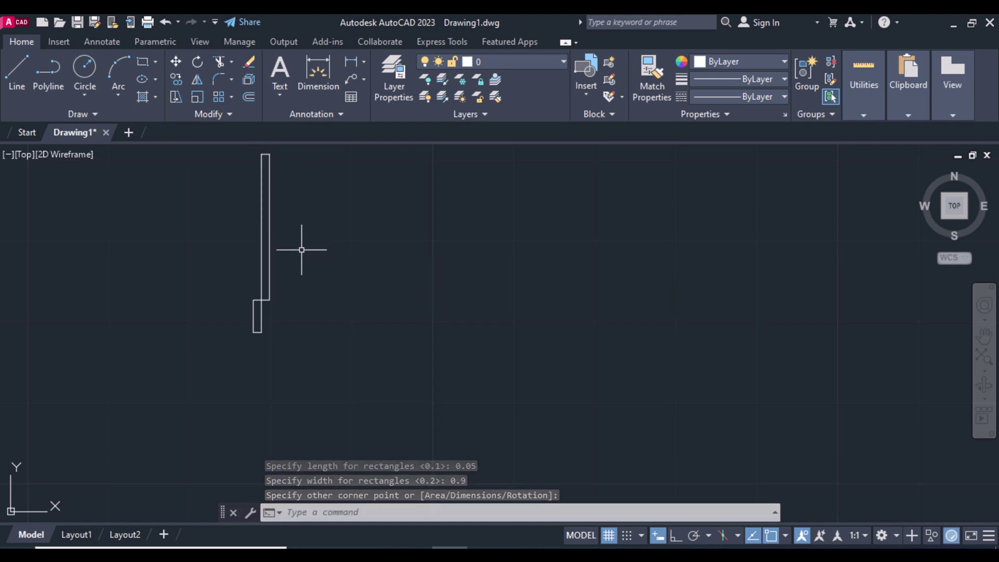
Step: Start a center-based arc at the rectangles' junction, then cancel the attempt
{"action": "type", "text": "A"}
{"action": "key", "text": "Return"}
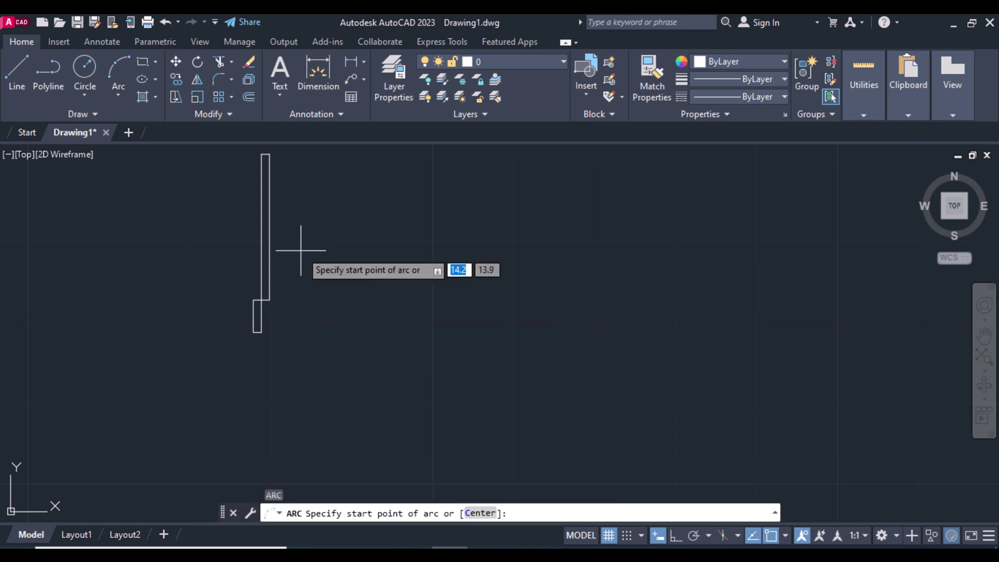
{"action": "type", "text": "c"}
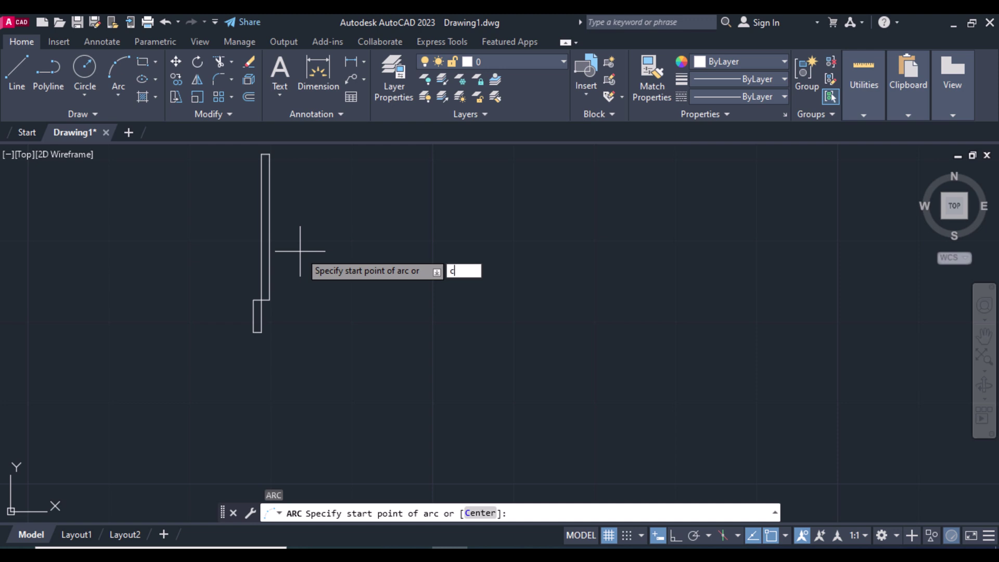
{"action": "key", "text": "Return"}
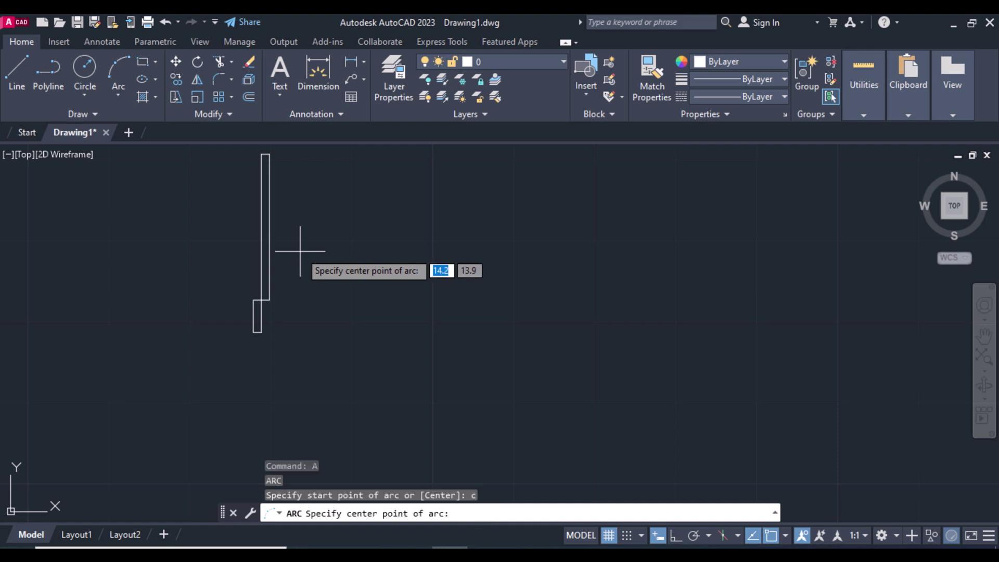
{"action": "left_click", "coordinate": [262, 299]}
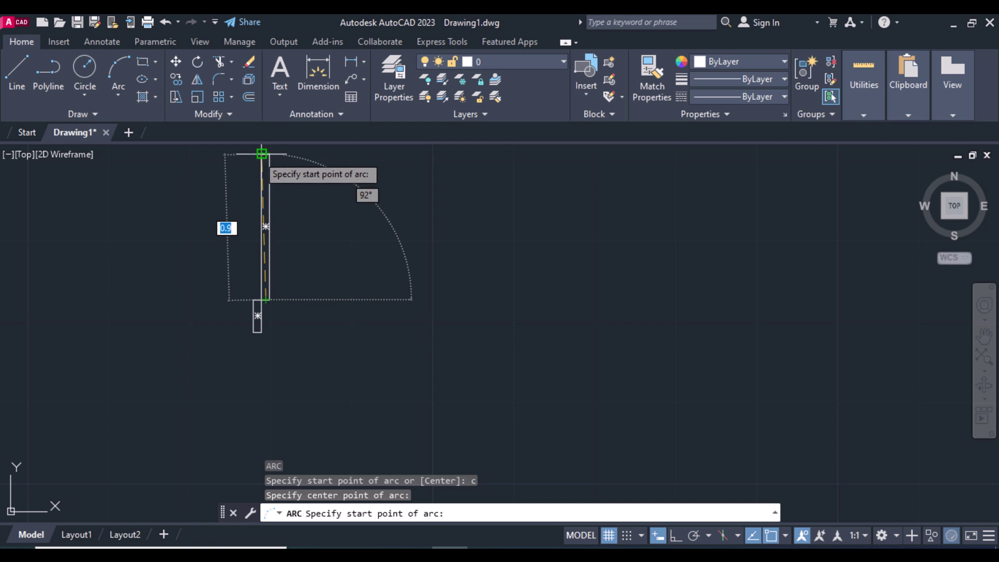
{"action": "key", "text": "Return"}
{"action": "key", "text": "Return"}
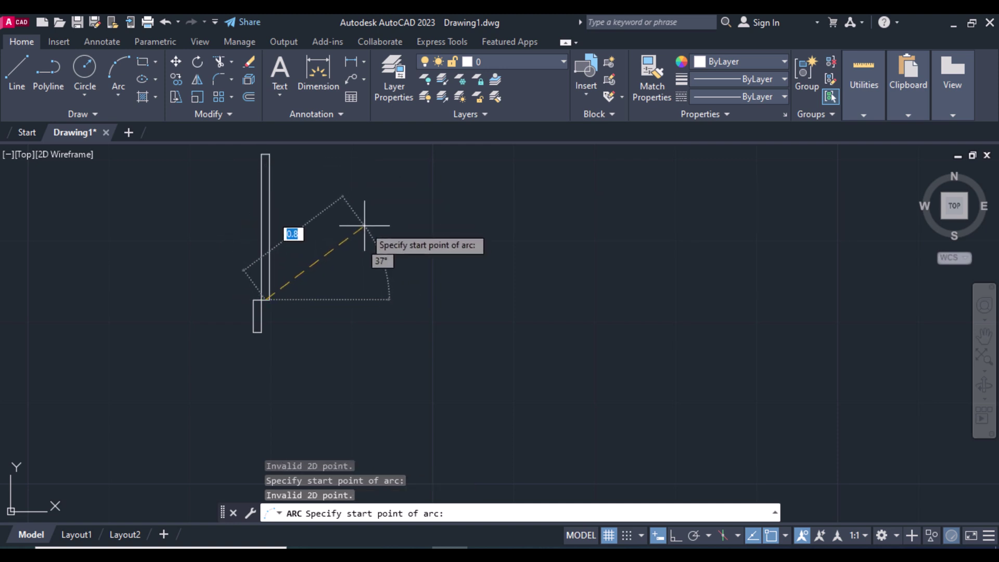
{"action": "left_click", "coordinate": [363, 228]}
{"action": "right_click", "coordinate": [363, 230]}
{"action": "left_click", "coordinate": [386, 253]}
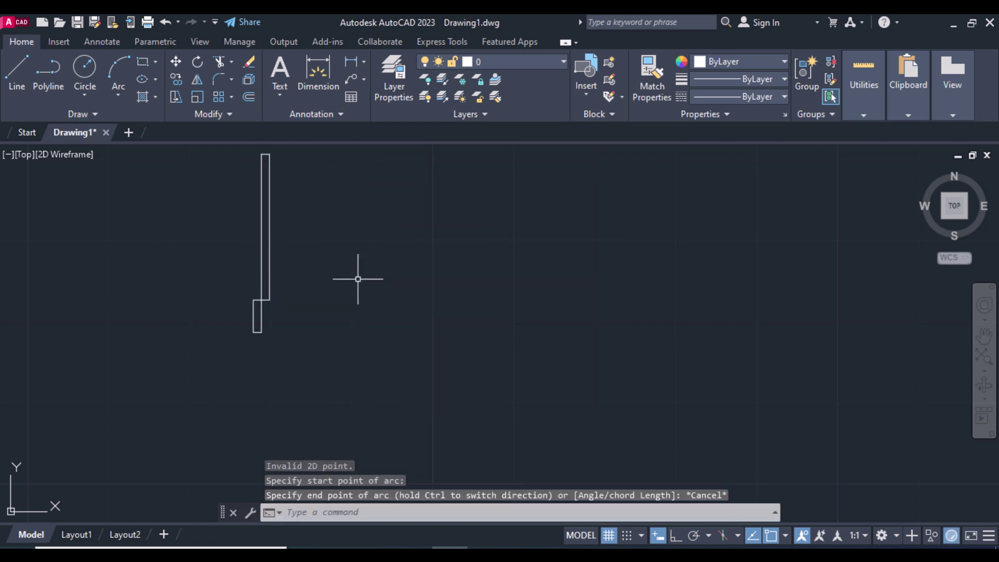
Step: Draw a quarter-circle swing arc centred at the leaf's base, from its top corner to horizontal
{"action": "key", "text": "Return"}
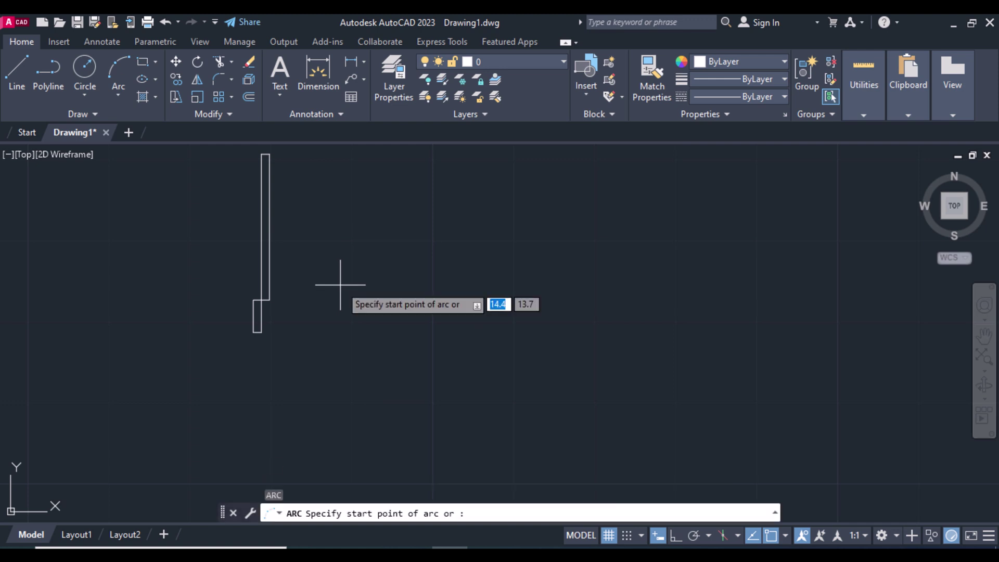
{"action": "type", "text": "c"}
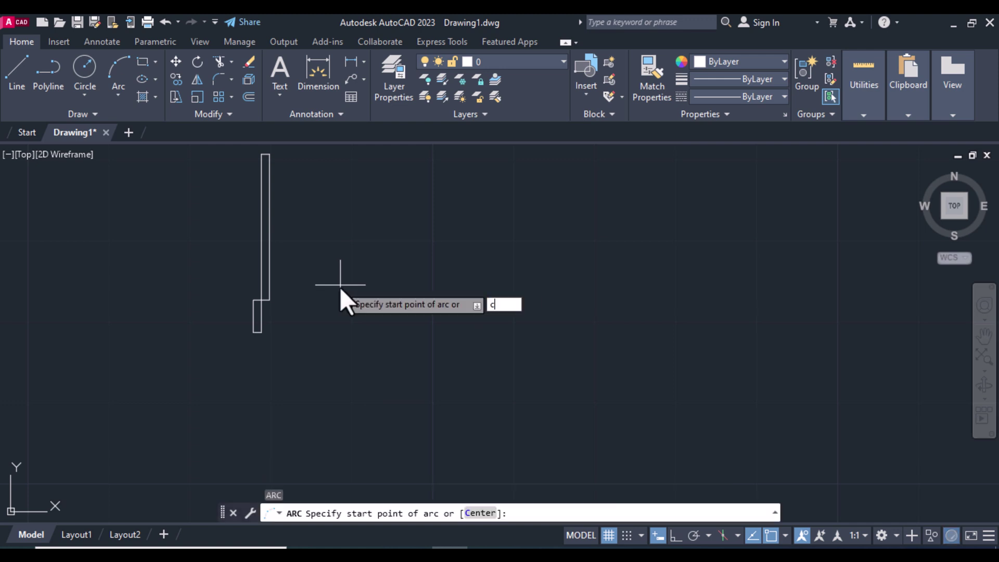
{"action": "key", "text": "Return"}
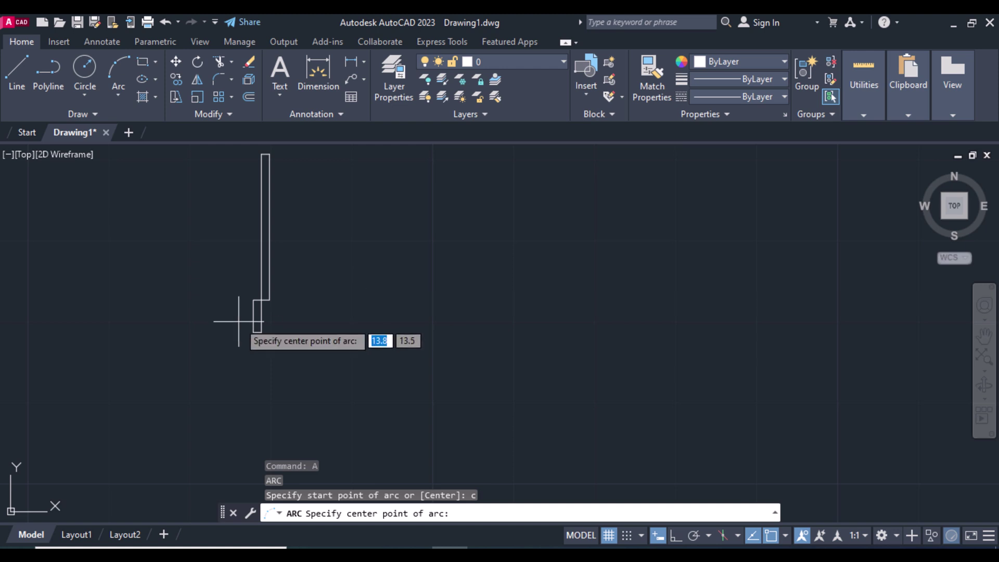
{"action": "left_click", "coordinate": [257, 299]}
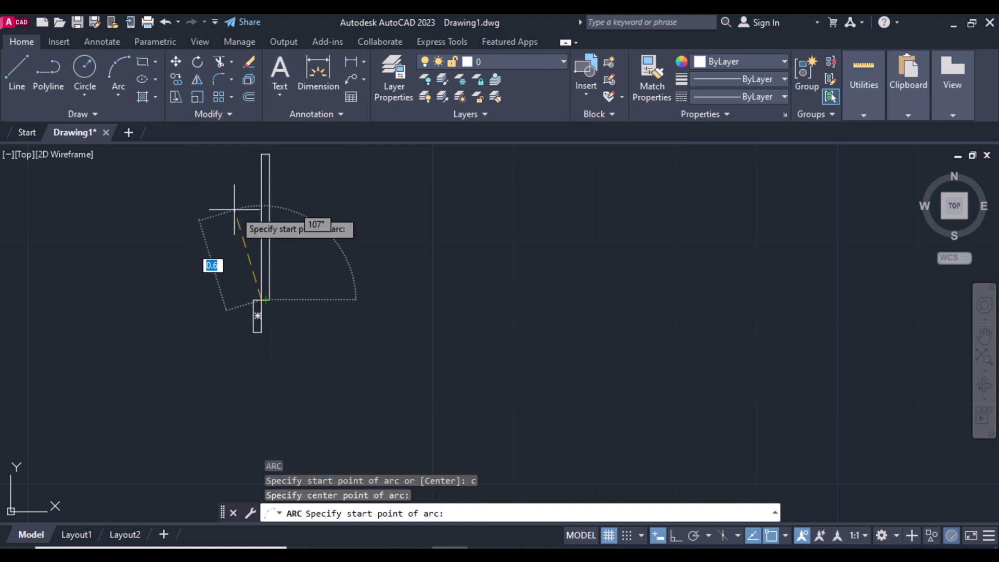
{"action": "left_click", "coordinate": [262, 154]}
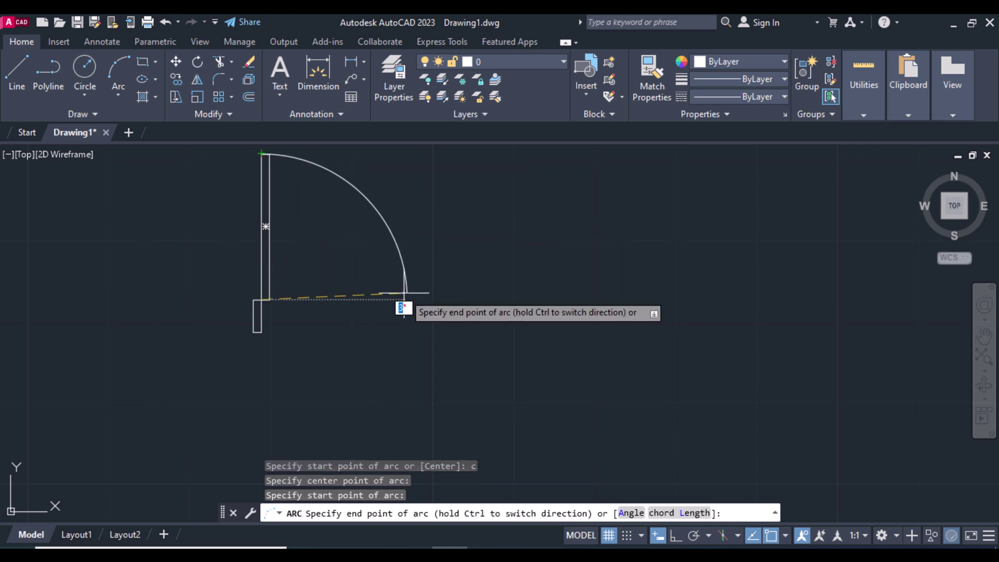
{"action": "left_click", "coordinate": [676, 537]}
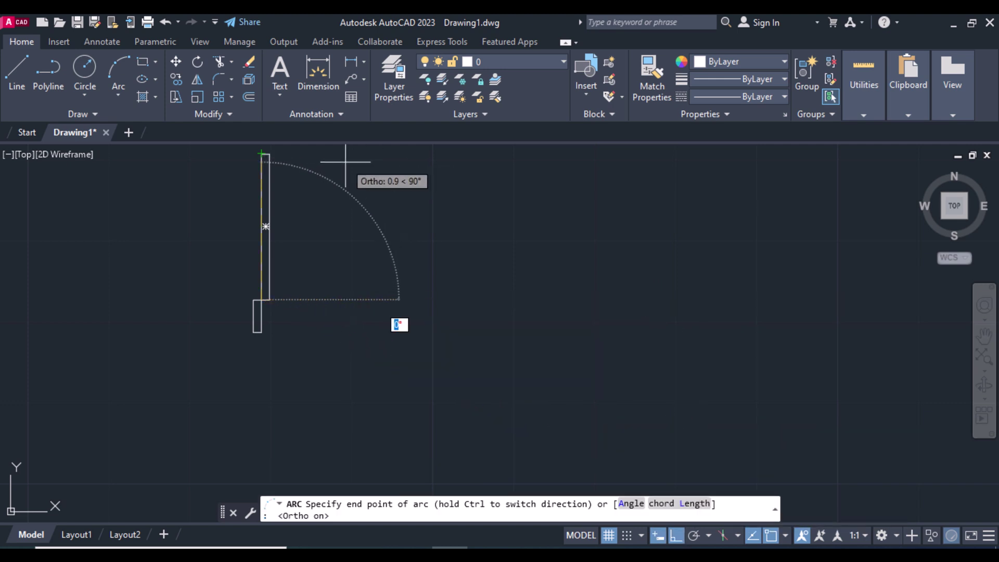
{"action": "left_click", "coordinate": [421, 298]}
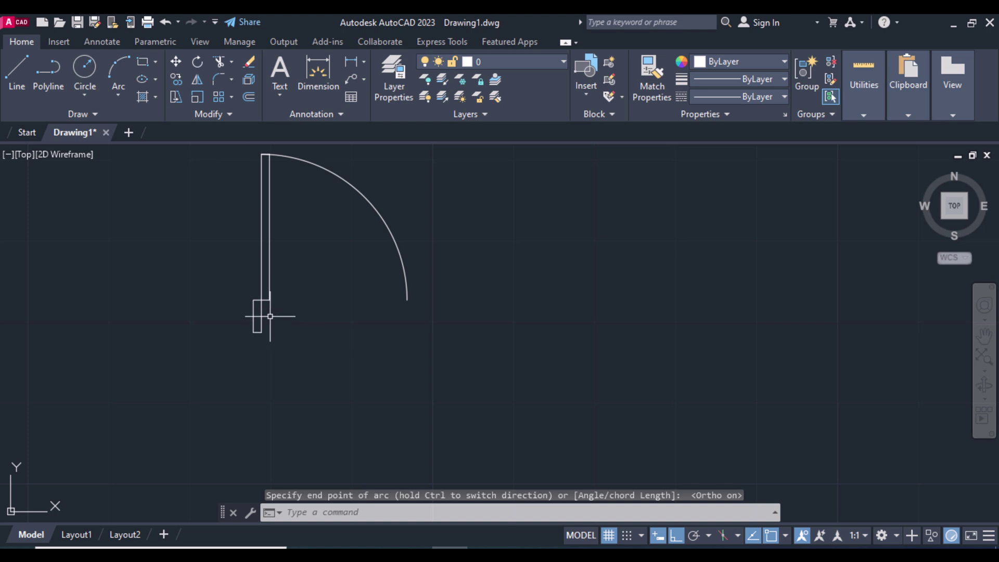
Step: Copy the jamb rectangle to the arc's far end
{"action": "left_click", "coordinate": [175, 79]}
{"action": "left_click", "coordinate": [264, 315]}
{"action": "key", "text": "Return"}
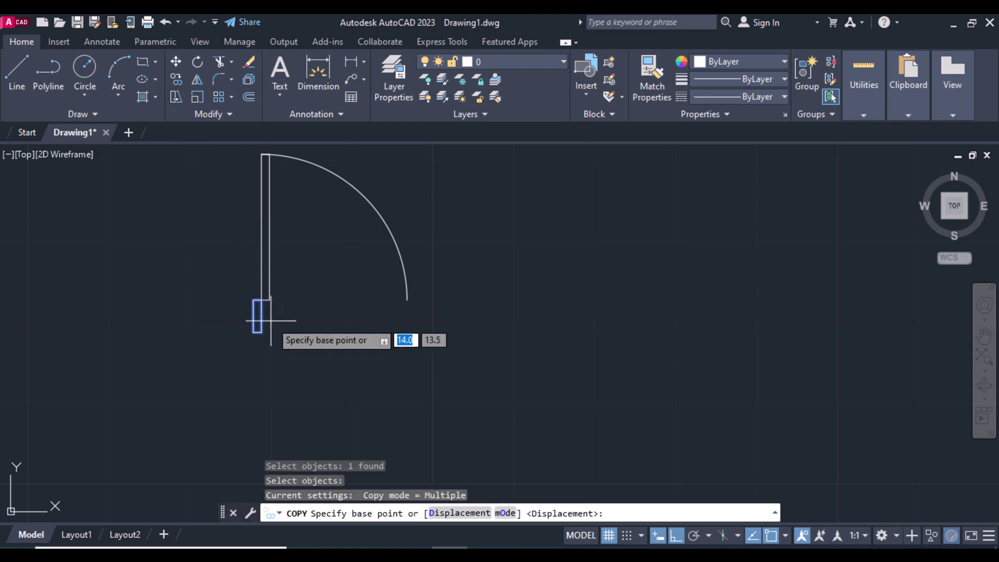
{"action": "left_click", "coordinate": [253, 299]}
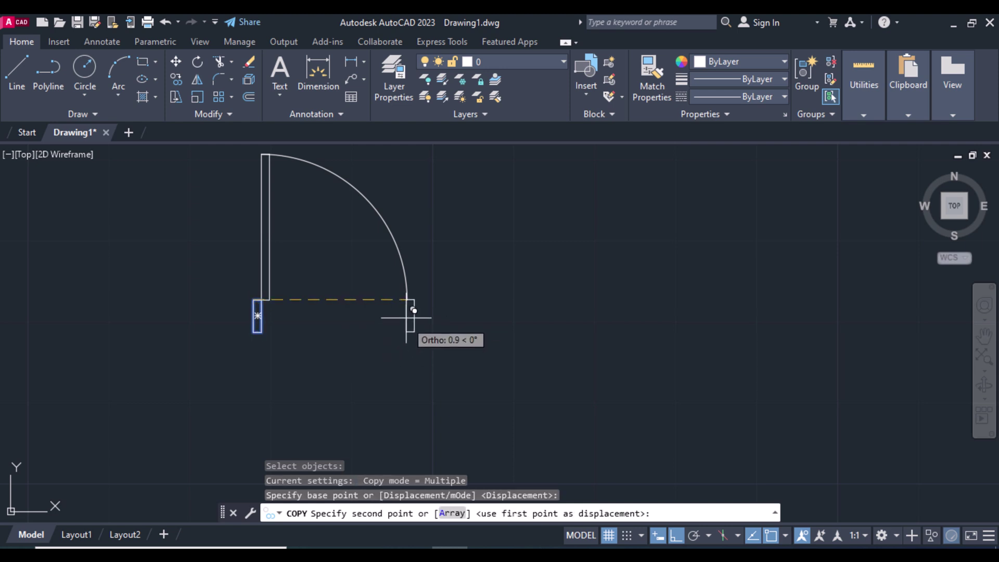
{"action": "left_click", "coordinate": [407, 300]}
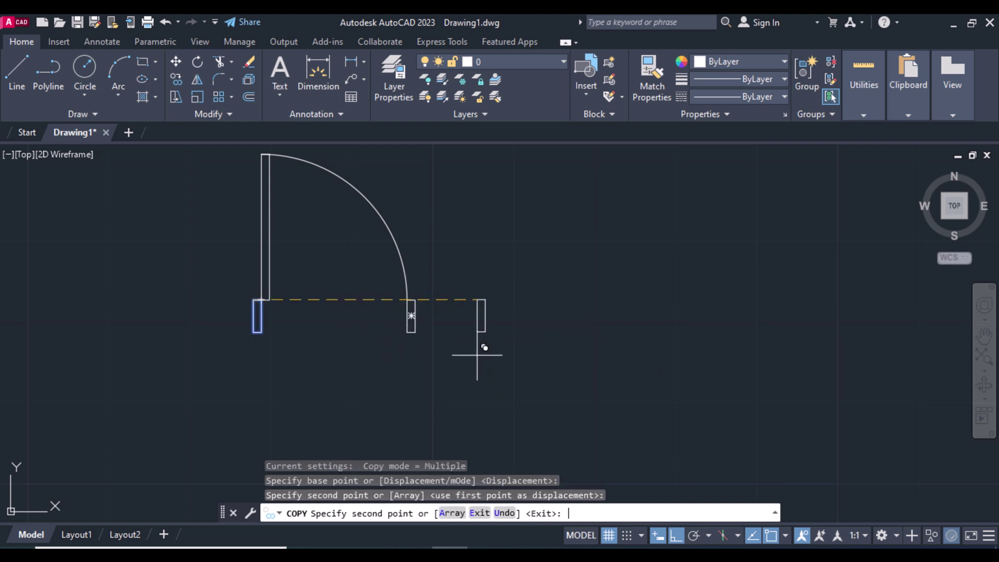
{"action": "key", "text": "Return"}
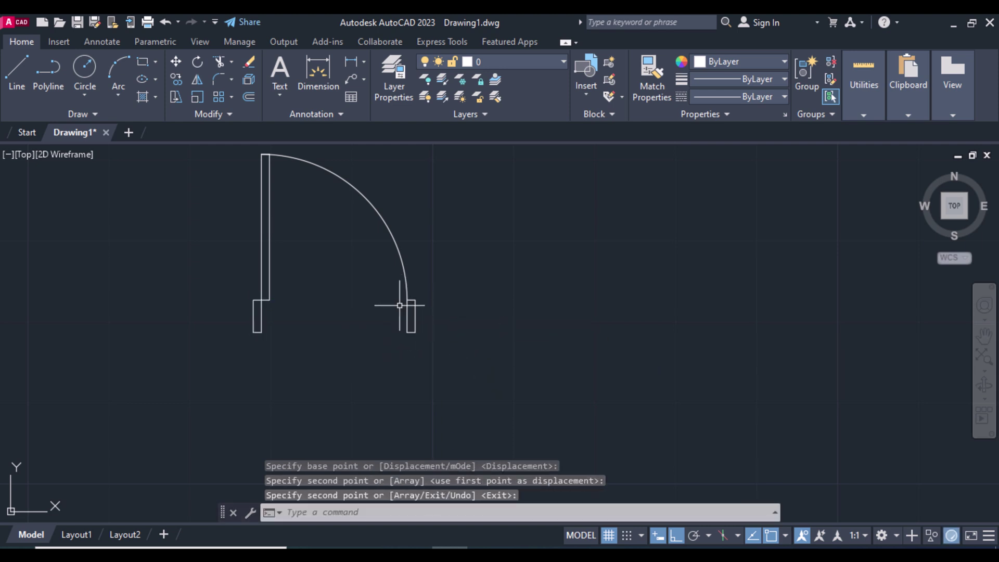
Step: Draw a four-corner wipeout polygon between the jambs, covering the wall below
{"action": "type", "text": "w"}
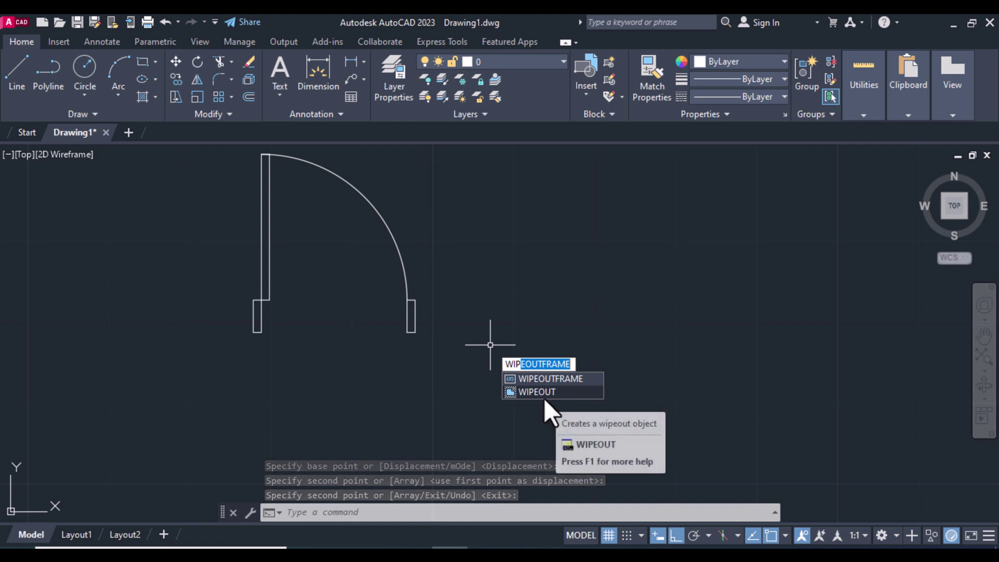
{"action": "left_click", "coordinate": [537, 393]}
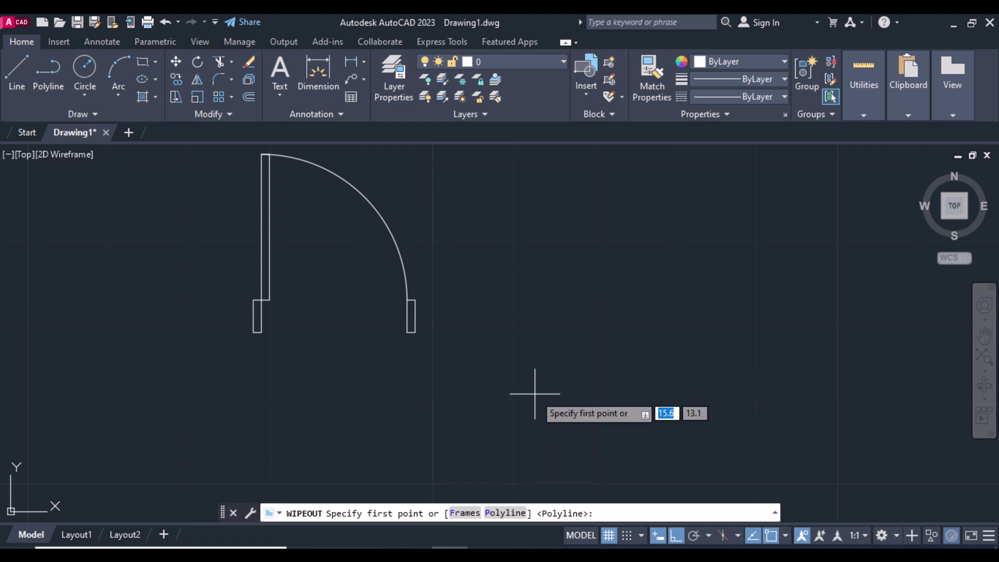
{"action": "left_click", "coordinate": [253, 292]}
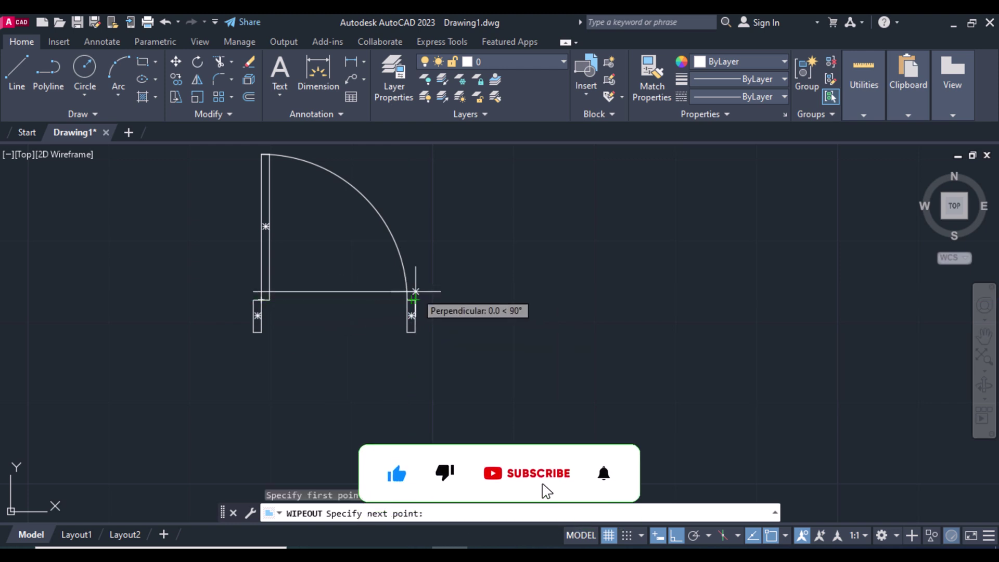
{"action": "left_click", "coordinate": [415, 292]}
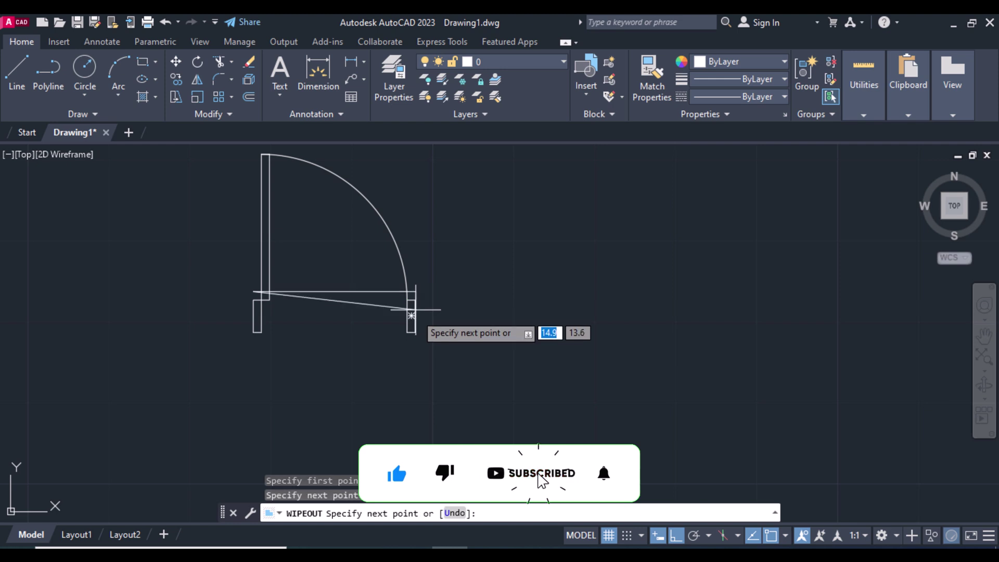
{"action": "left_click", "coordinate": [415, 343]}
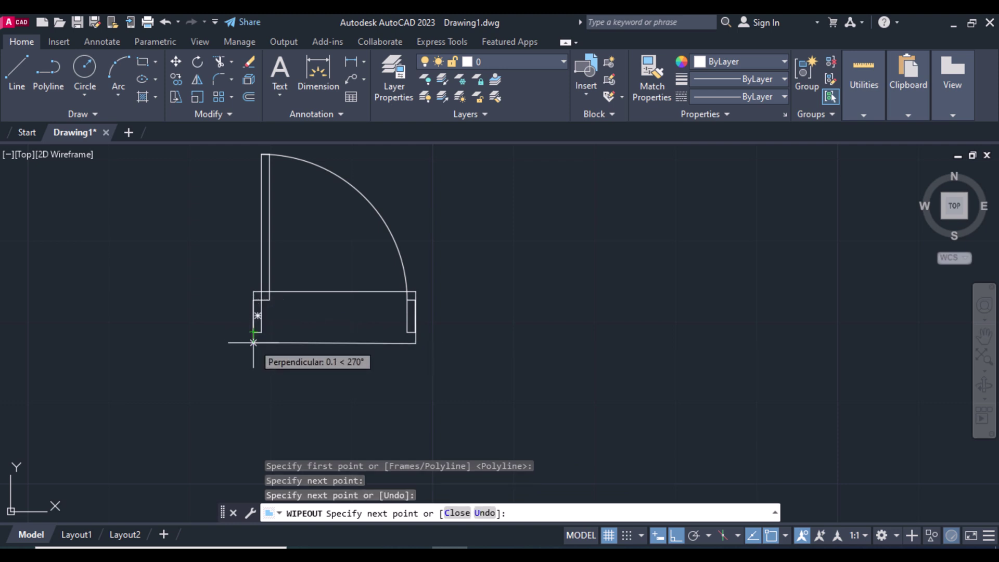
{"action": "left_click", "coordinate": [253, 342]}
{"action": "key", "text": "Return"}
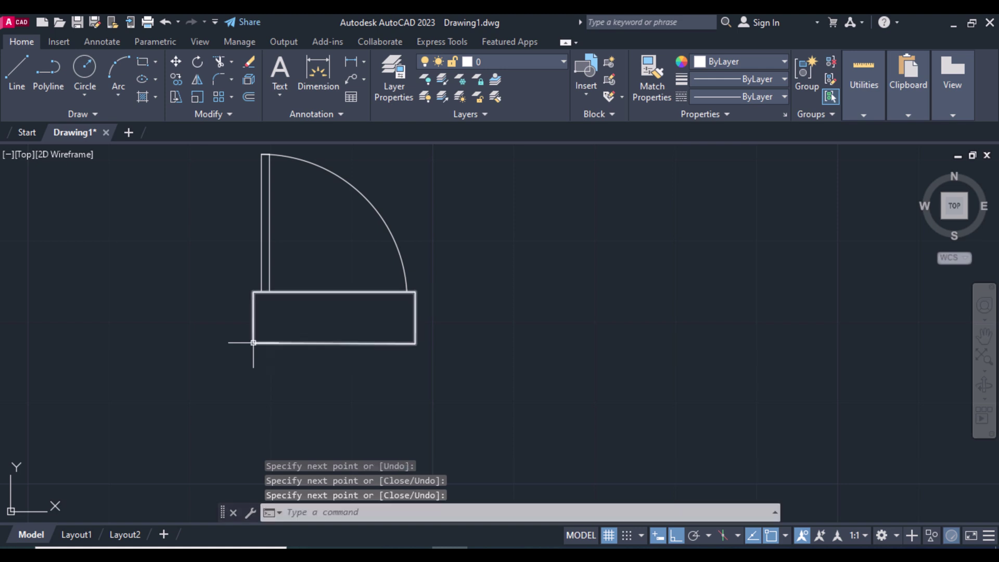
Step: Send the wipeout behind the door lines and set WIPEOUTFRAME to 0
{"action": "left_click", "coordinate": [367, 291]}
{"action": "right_click", "coordinate": [499, 258]}
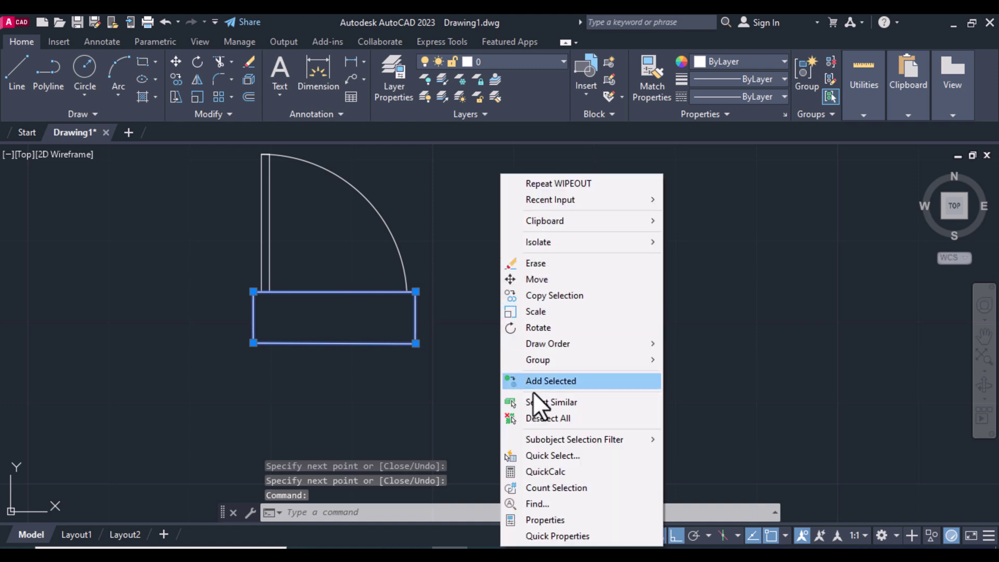
{"action": "mouse_move", "coordinate": [551, 344]}
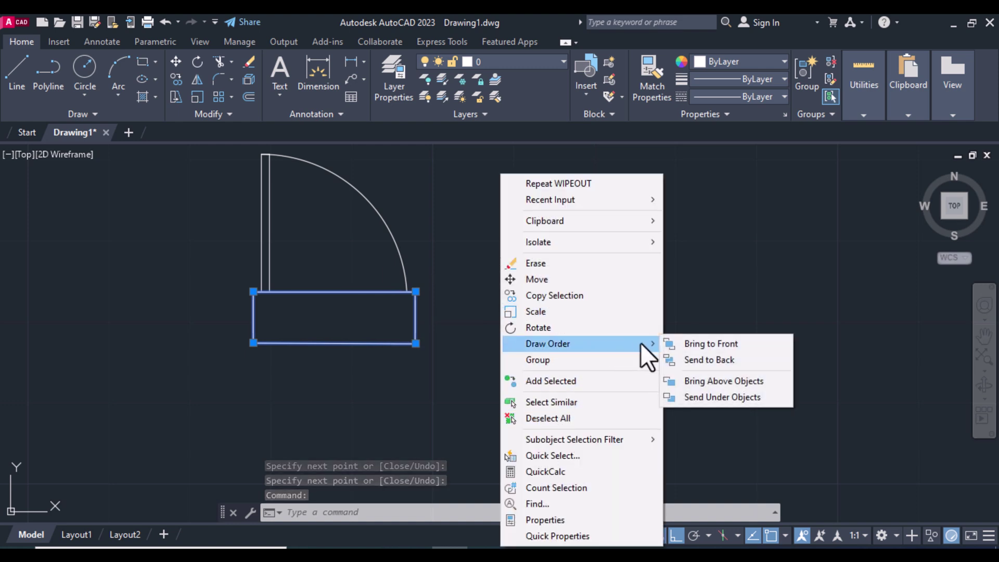
{"action": "left_click", "coordinate": [707, 360]}
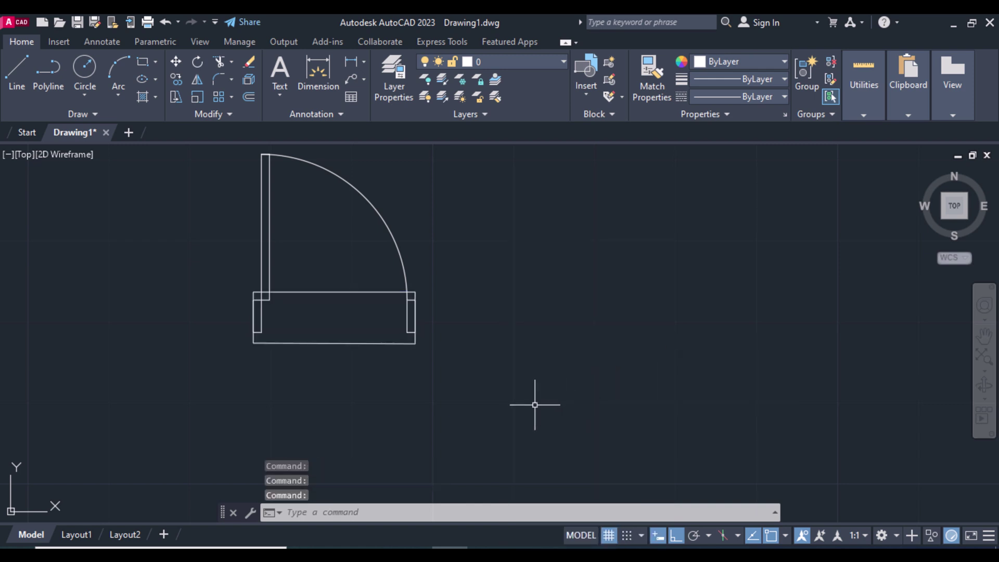
{"action": "type", "text": "WIPEOUT"}
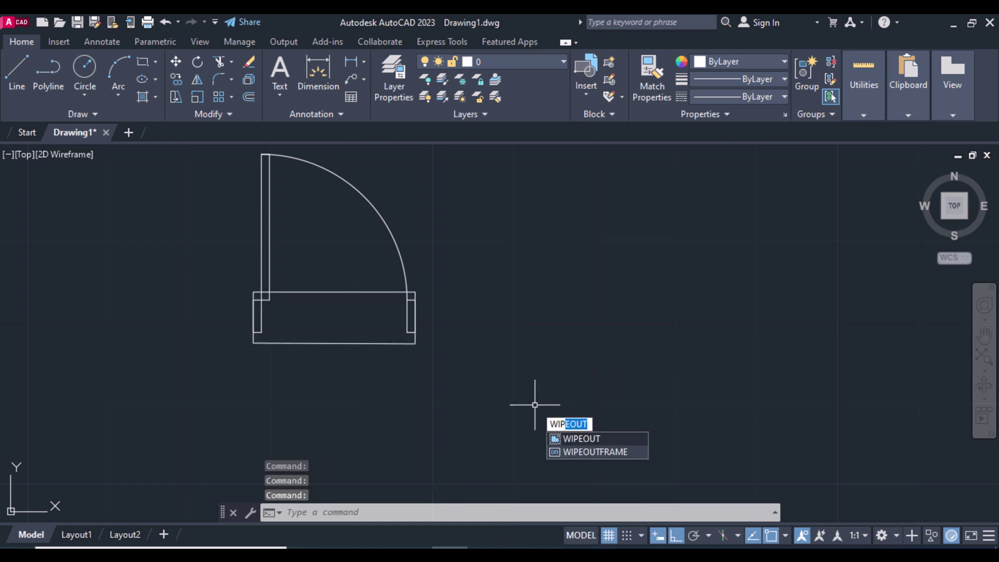
{"action": "left_click", "coordinate": [621, 448]}
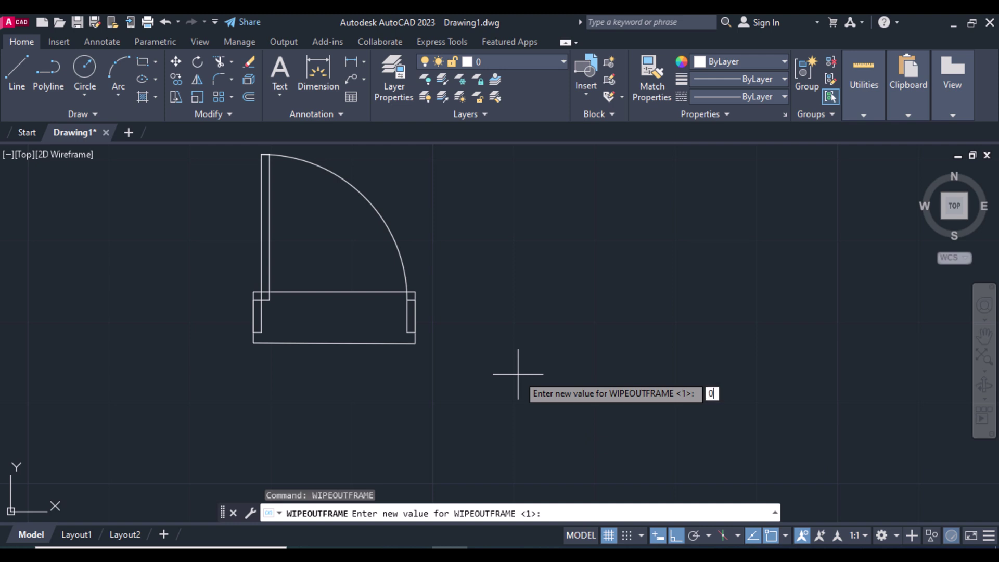
{"action": "key", "text": "Return"}
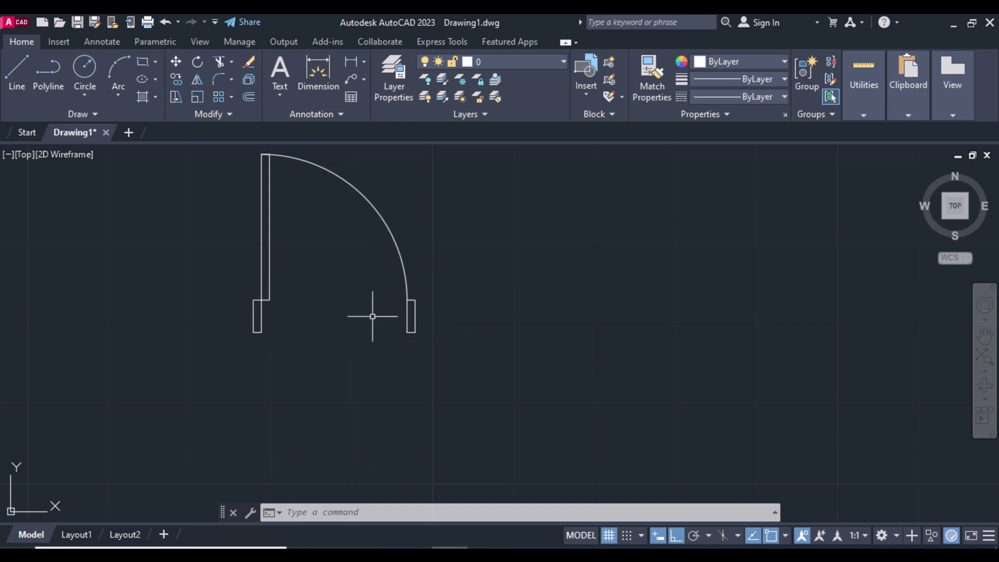
Step: Set the swing arc's colour to Magenta in Quick Properties, then clear the selection
{"action": "left_click", "coordinate": [359, 190]}
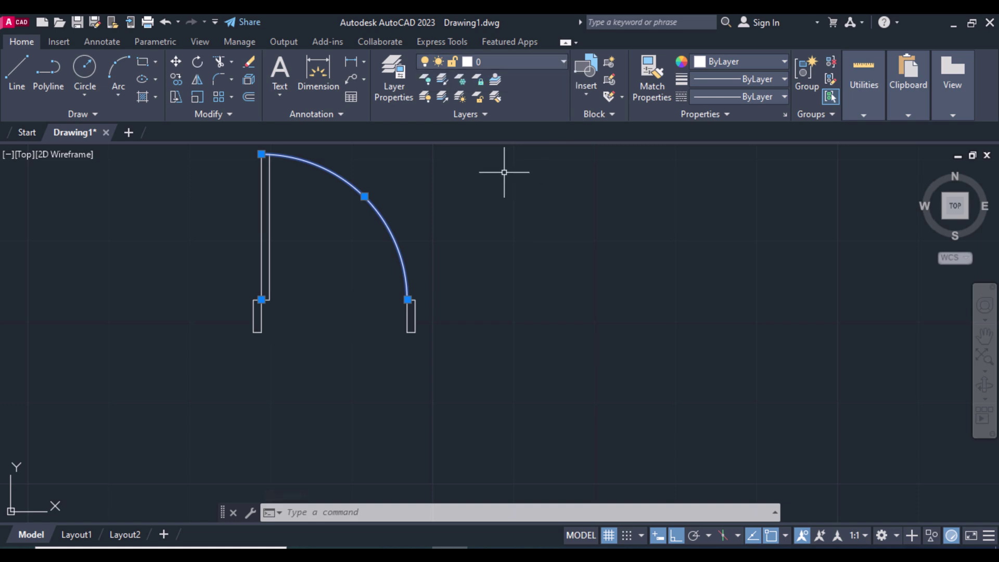
{"action": "key", "text": "ctrl+shift+p"}
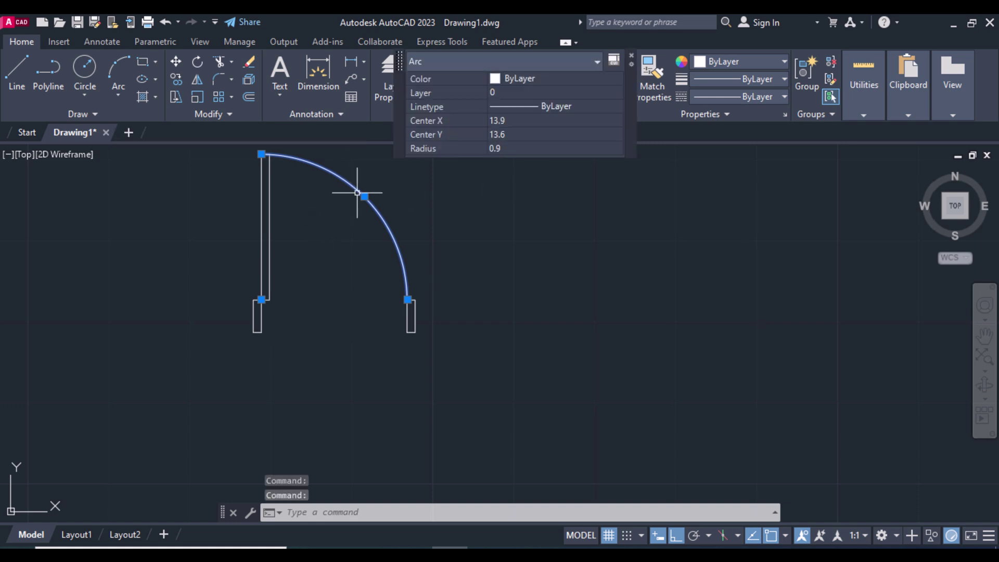
{"action": "left_click", "coordinate": [577, 78]}
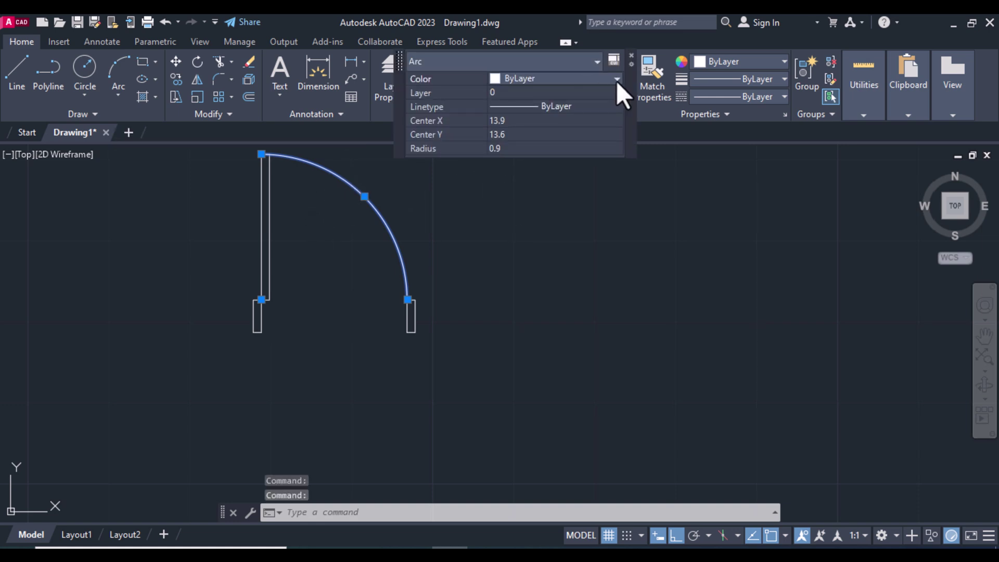
{"action": "left_click", "coordinate": [617, 79]}
{"action": "left_click", "coordinate": [525, 184]}
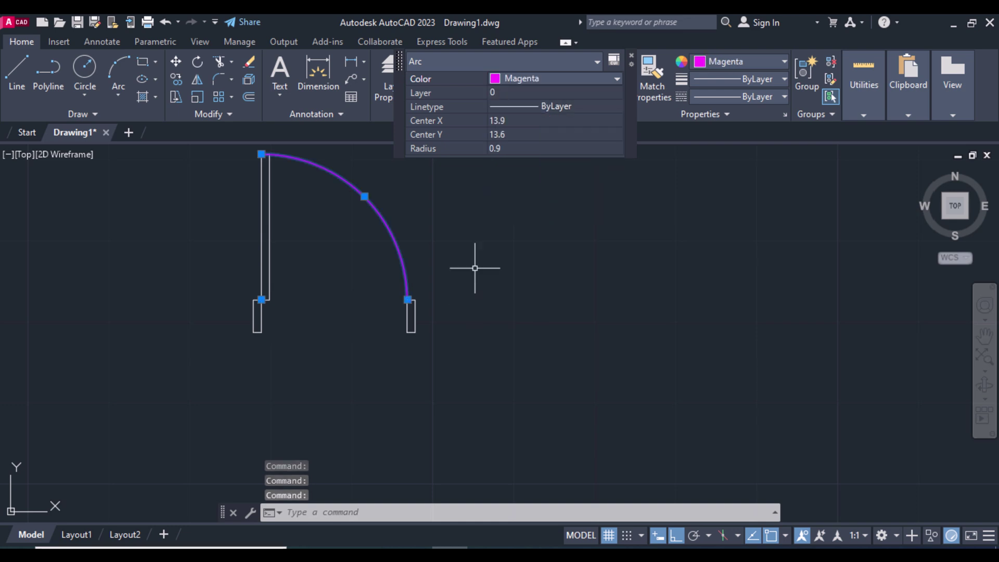
{"action": "left_click", "coordinate": [631, 54]}
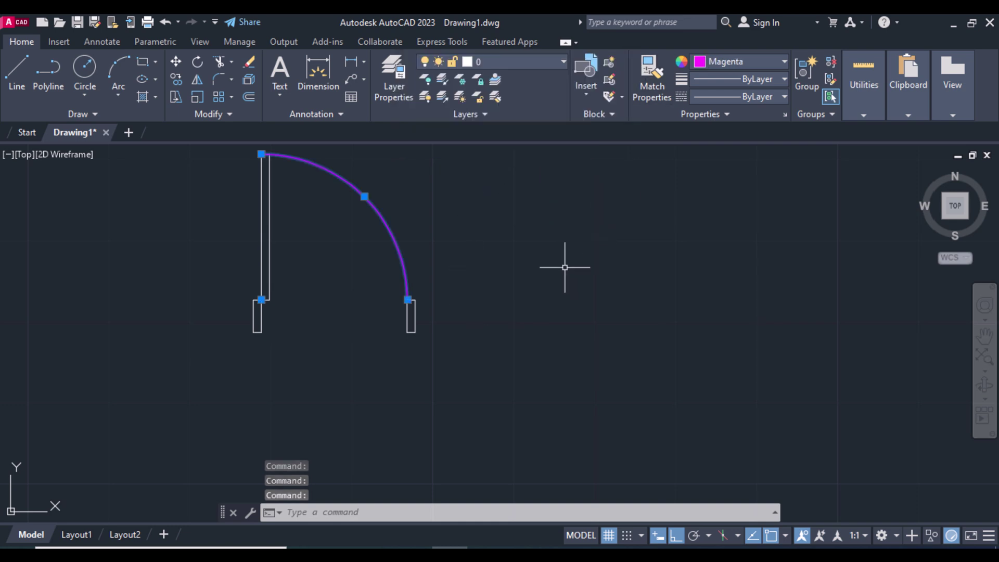
{"action": "right_click", "coordinate": [542, 294]}
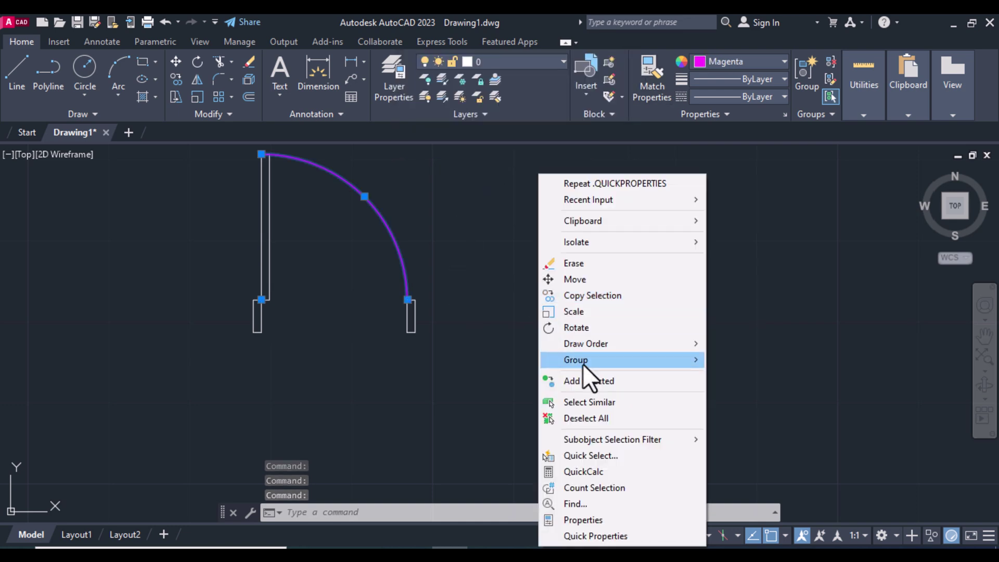
{"action": "left_click", "coordinate": [588, 418]}
{"action": "scroll", "coordinate": [179, 154], "scroll_direction": "up", "scroll_amount": 2}
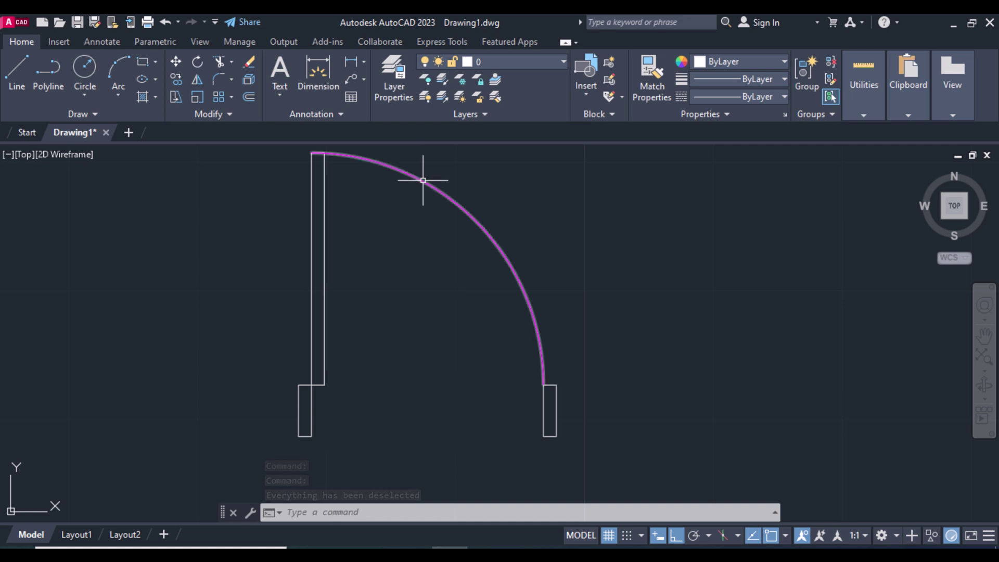
{"action": "left_click", "coordinate": [54, 41]}
Step: Create block DOOR 1 based at the left jamb's bottom corner, window-selecting all five door objects
{"action": "left_click", "coordinate": [102, 72]}
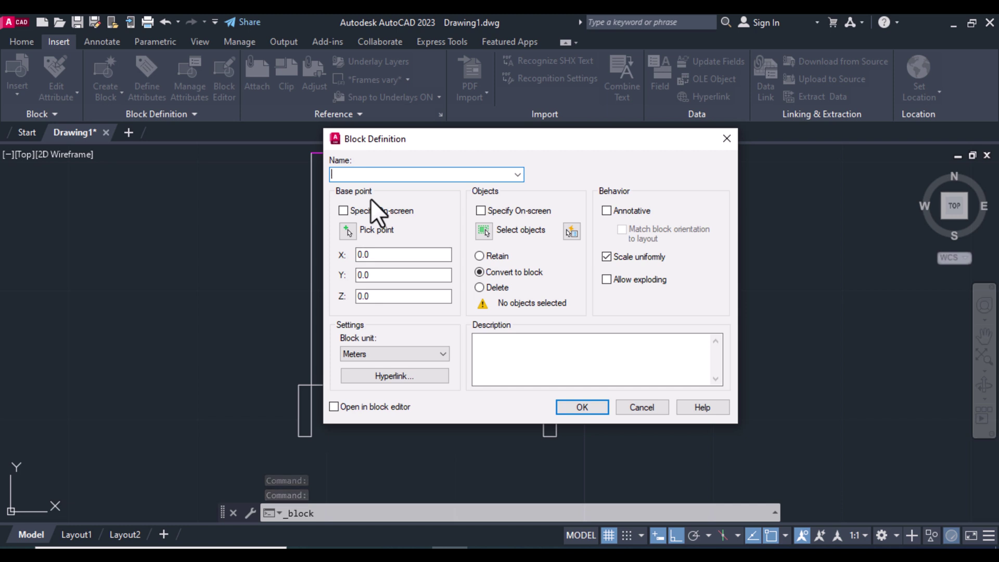
{"action": "type", "text": "DOOR 1"}
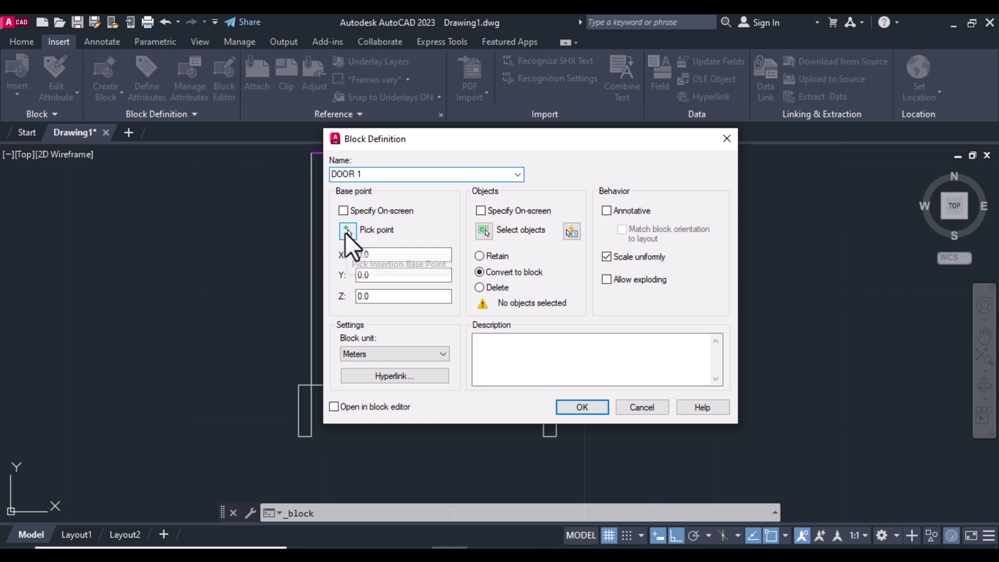
{"action": "left_click", "coordinate": [345, 232]}
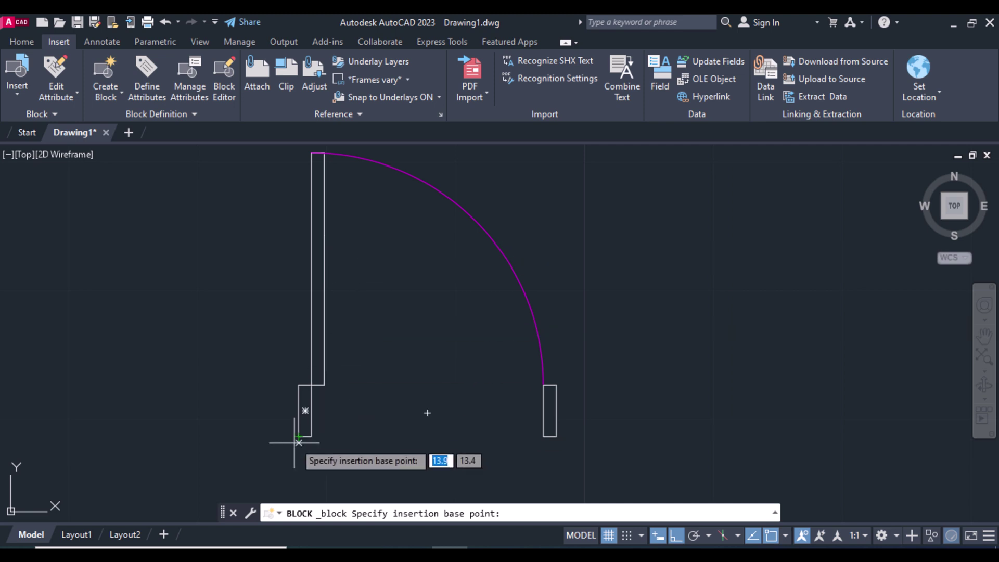
{"action": "left_click", "coordinate": [298, 436]}
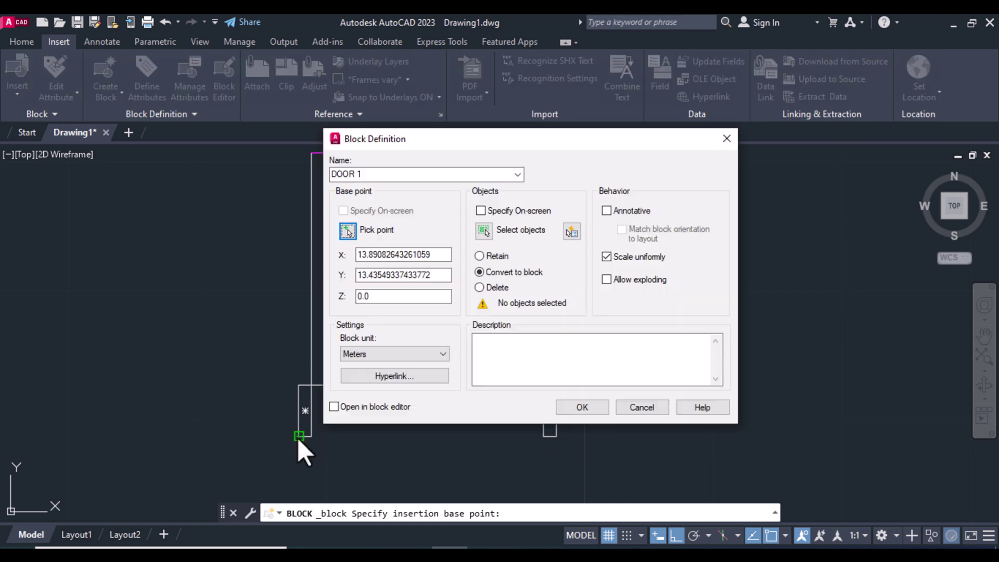
{"action": "left_click", "coordinate": [485, 232]}
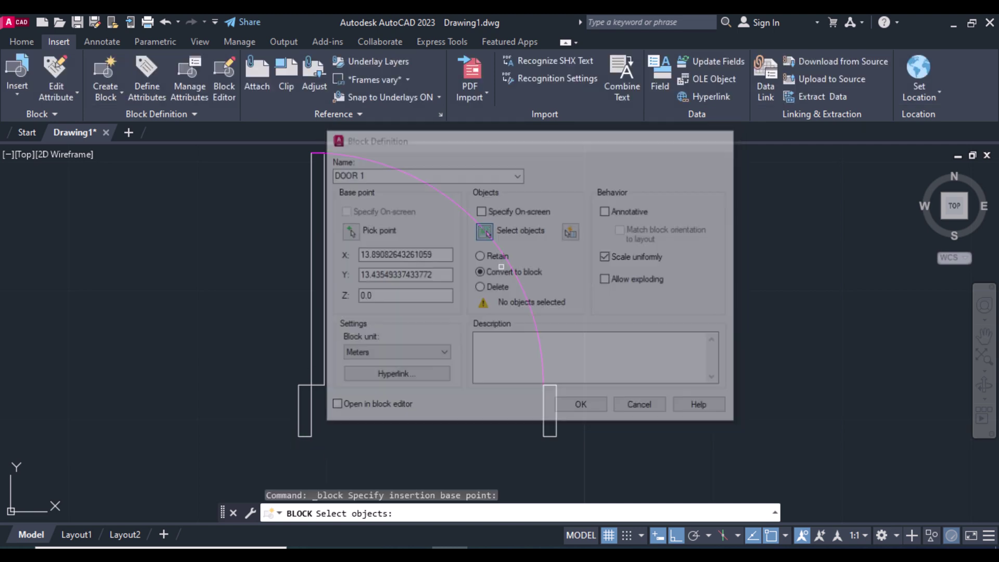
{"action": "left_click", "coordinate": [603, 461]}
{"action": "left_click_drag", "start_coordinate": [214, 260], "coordinate": [196, 156]}
{"action": "left_click", "coordinate": [197, 156]}
{"action": "key", "text": "Return"}
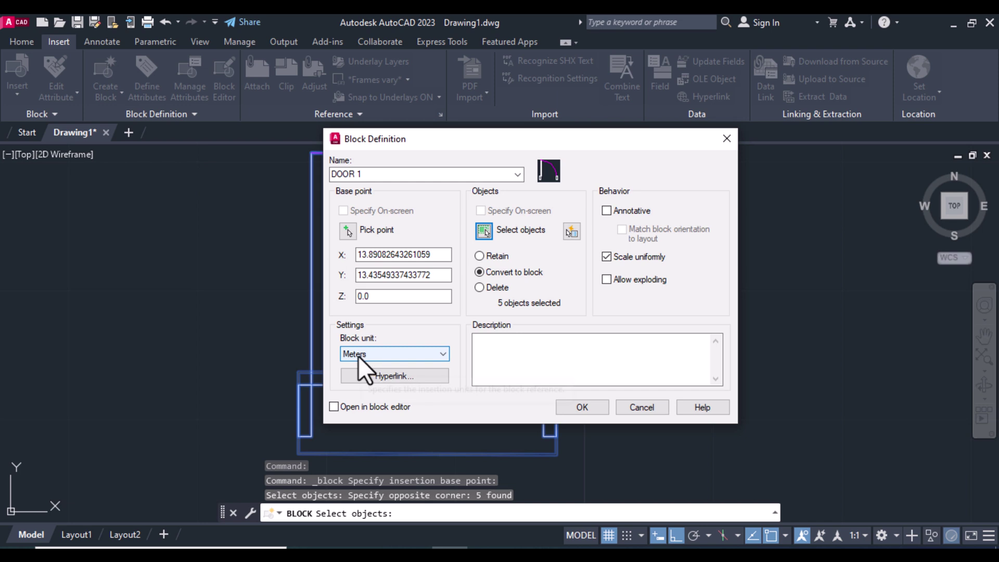
{"action": "left_click", "coordinate": [581, 408]}
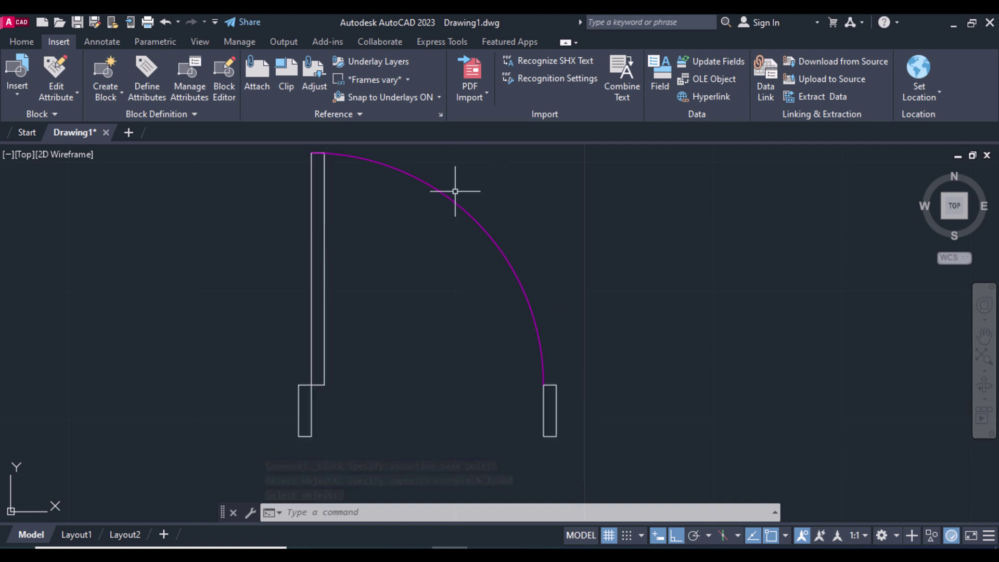
Step: Delete the door block and draw a large room rectangle
{"action": "left_click", "coordinate": [631, 484]}
{"action": "left_click", "coordinate": [156, 187]}
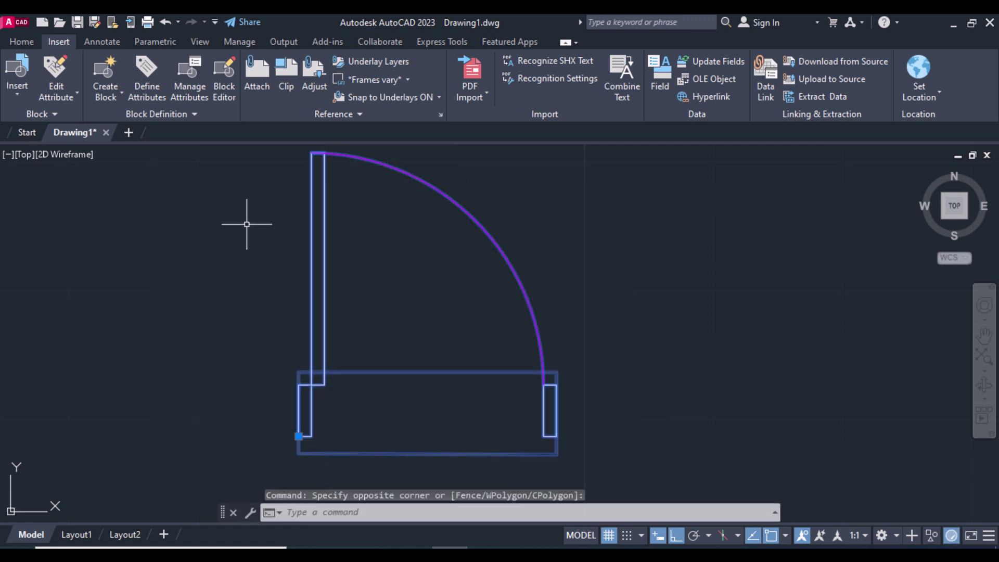
{"action": "key", "text": "Delete"}
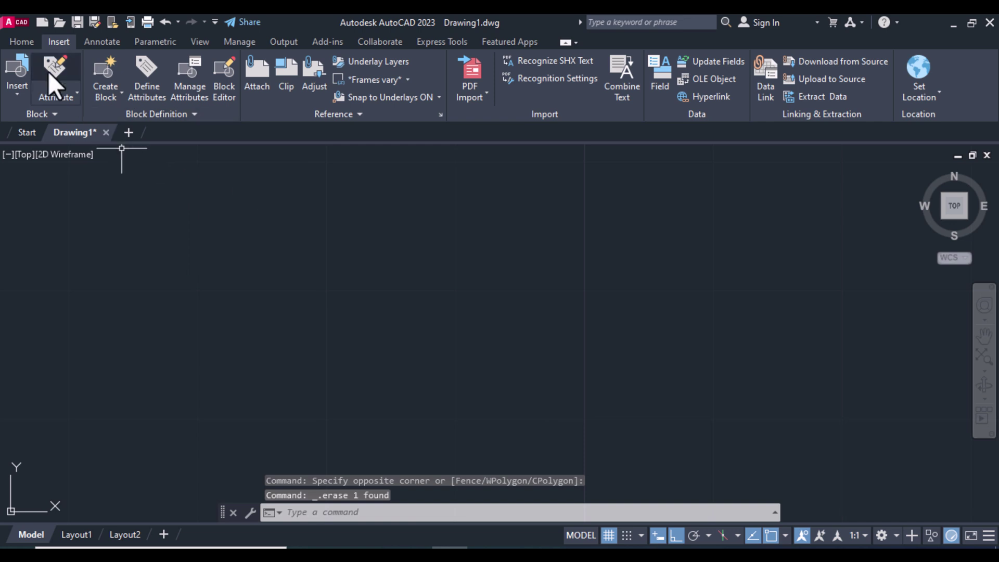
{"action": "left_click", "coordinate": [22, 41]}
{"action": "left_click", "coordinate": [142, 62]}
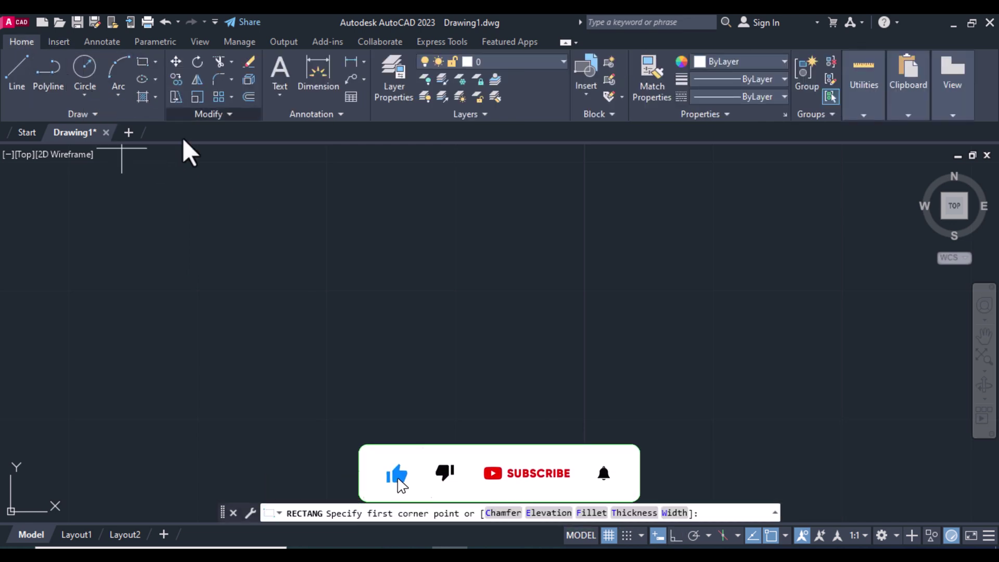
{"action": "left_click", "coordinate": [190, 164]}
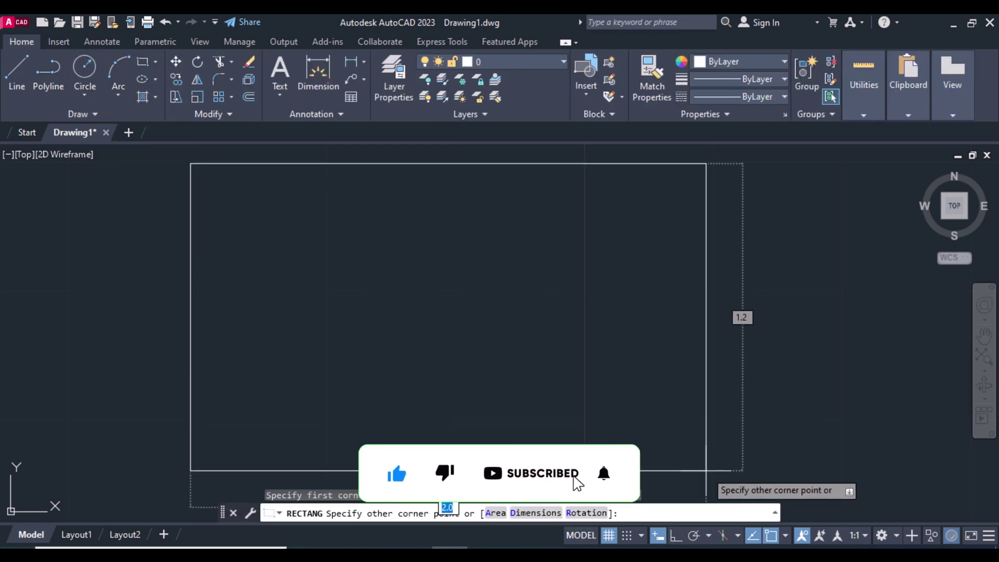
{"action": "left_click", "coordinate": [694, 457]}
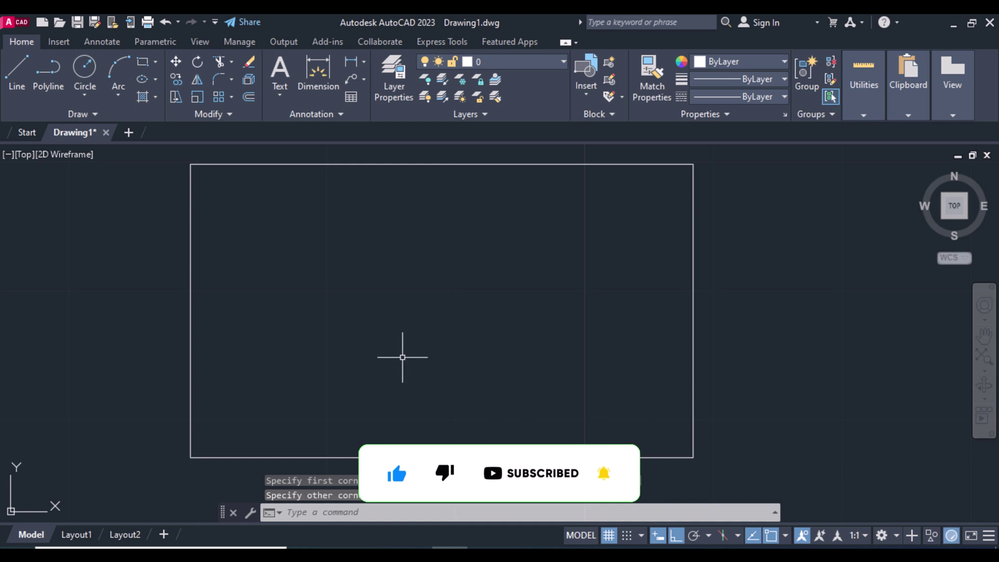
Step: Offset the room rectangle 0.2 inward to form the inner wall, then cancel OFFSET
{"action": "type", "text": "o"}
{"action": "key", "text": "Return"}
{"action": "type", "text": "0.2"}
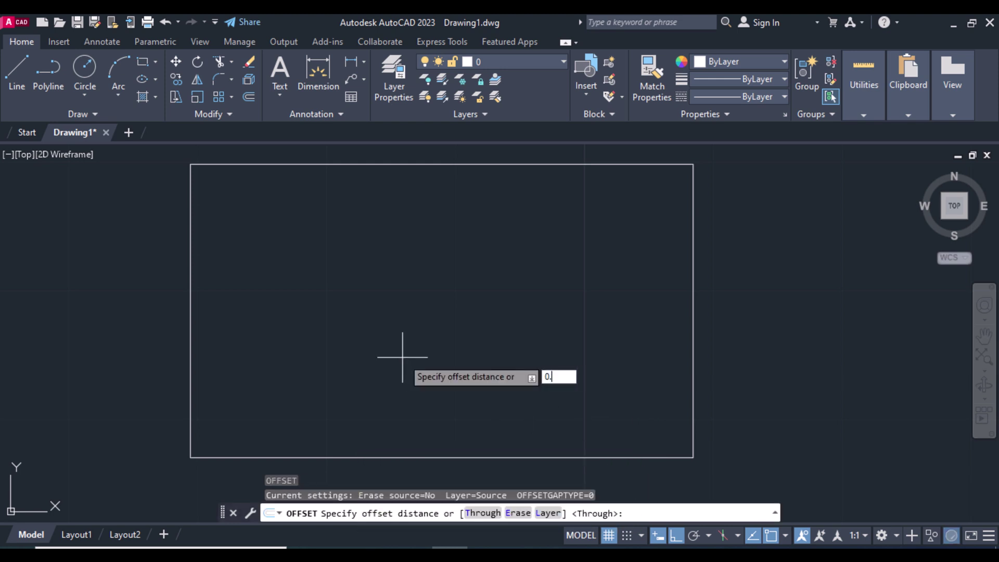
{"action": "key", "text": "Return"}
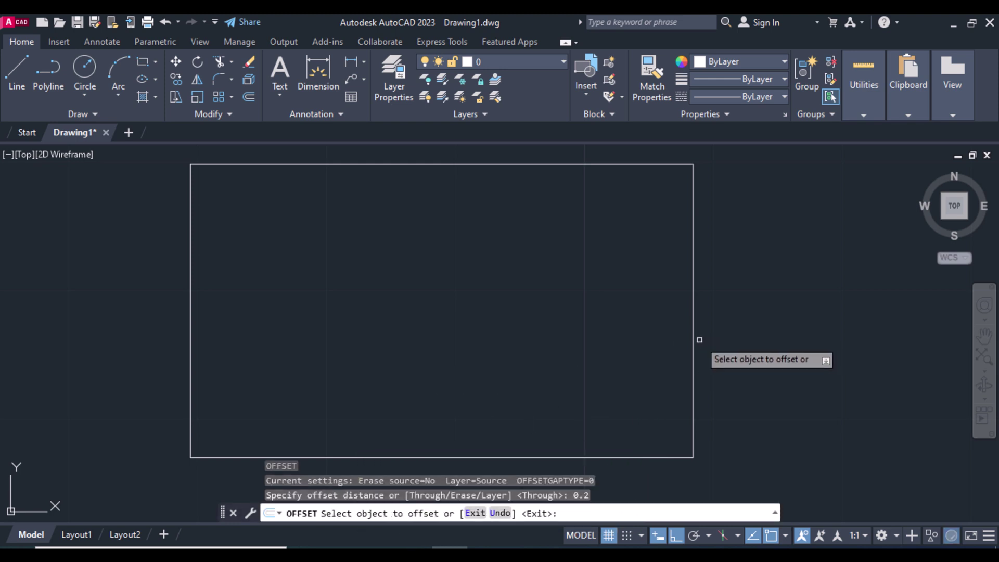
{"action": "left_click", "coordinate": [693, 339]}
{"action": "left_click", "coordinate": [655, 333]}
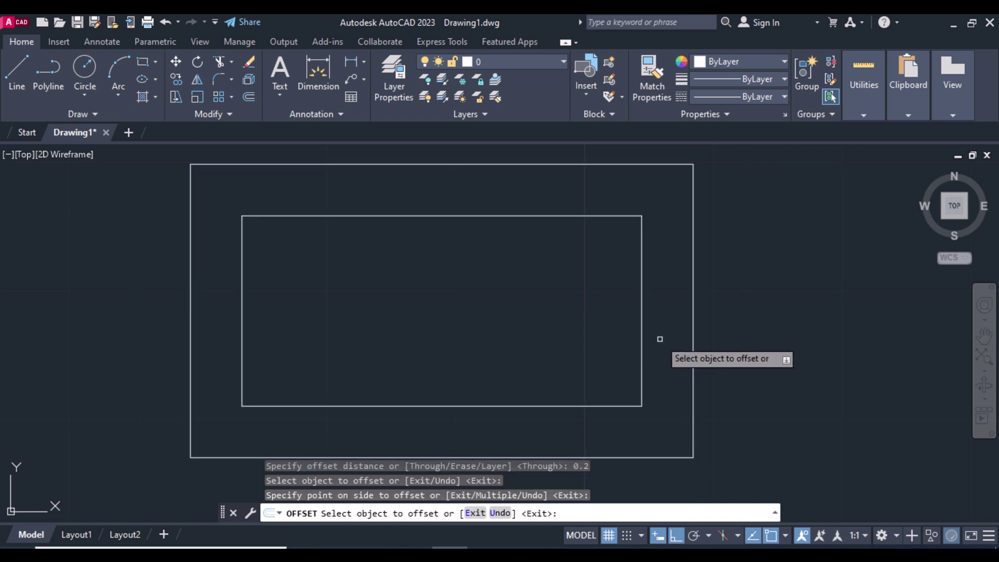
{"action": "scroll", "coordinate": [658, 338], "scroll_direction": "down", "scroll_amount": 2}
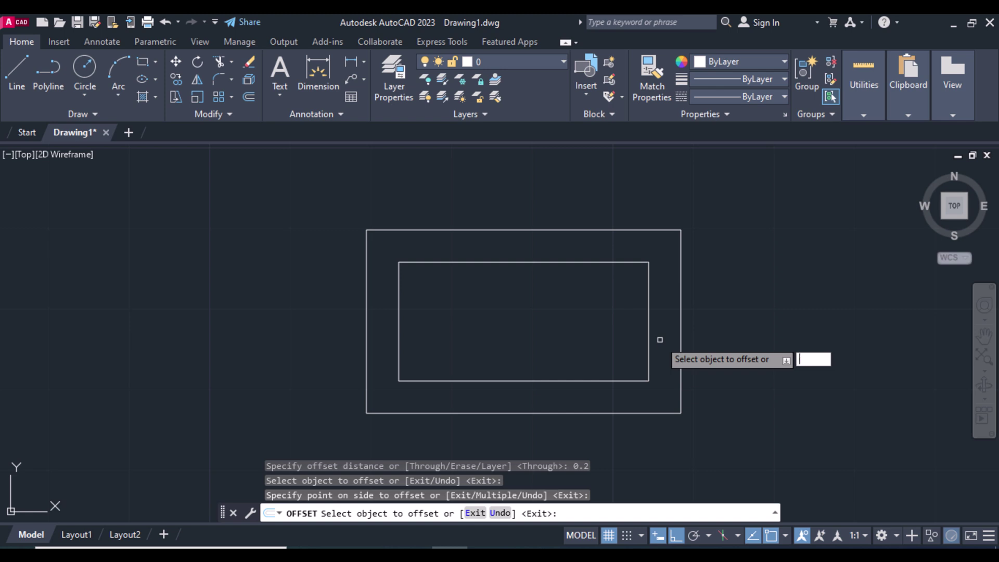
{"action": "right_click", "coordinate": [718, 292]}
{"action": "left_click", "coordinate": [750, 323]}
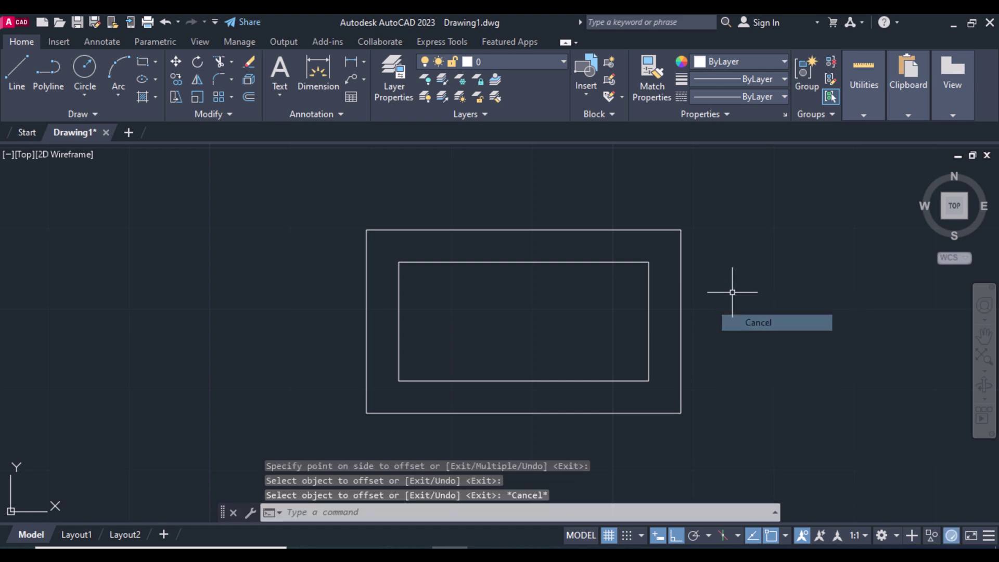
Step: Insert DOOR 1 at the wall's lower-left corner and grip-move it left of the room
{"action": "type", "text": "INSERT"}
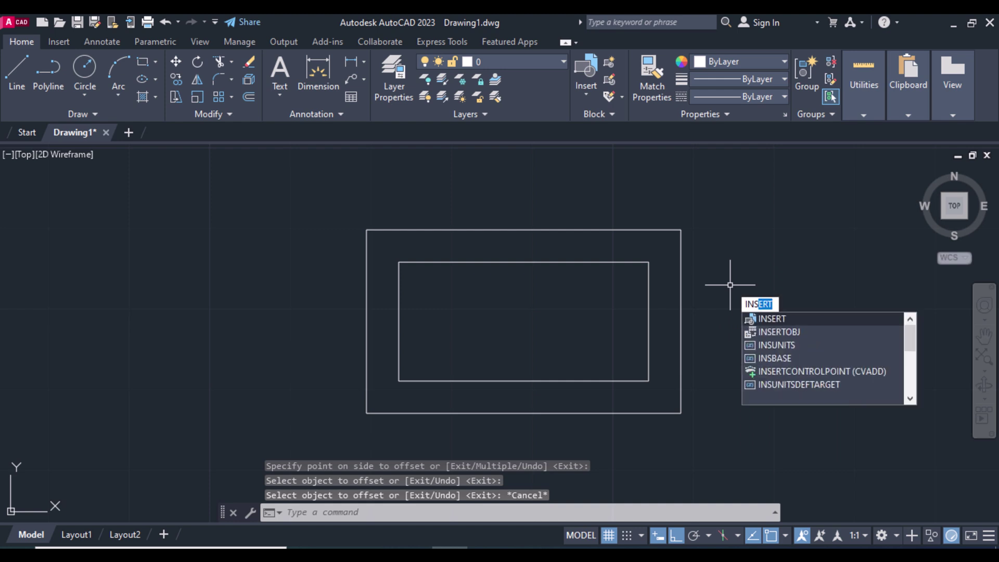
{"action": "key", "text": "Return"}
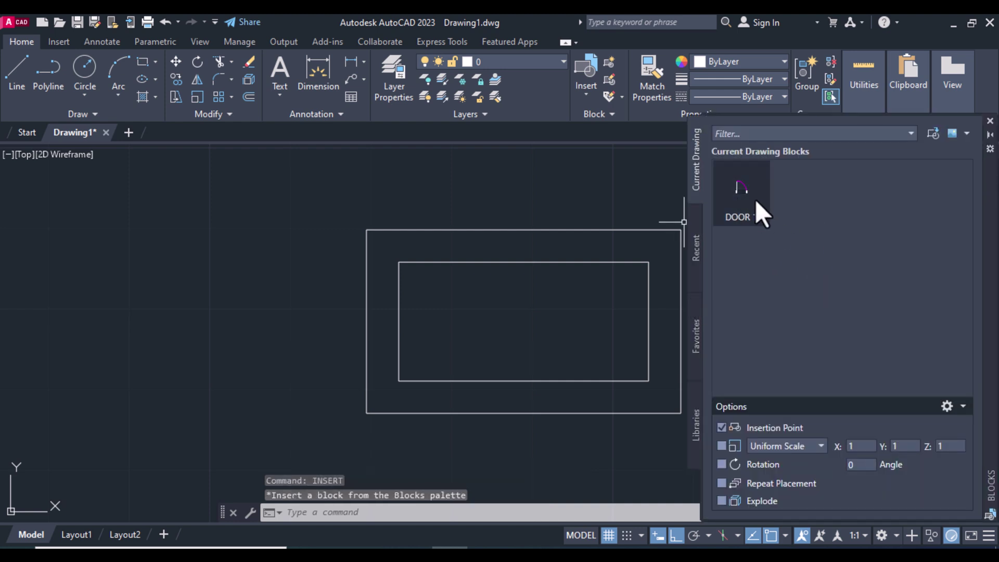
{"action": "left_click", "coordinate": [749, 219]}
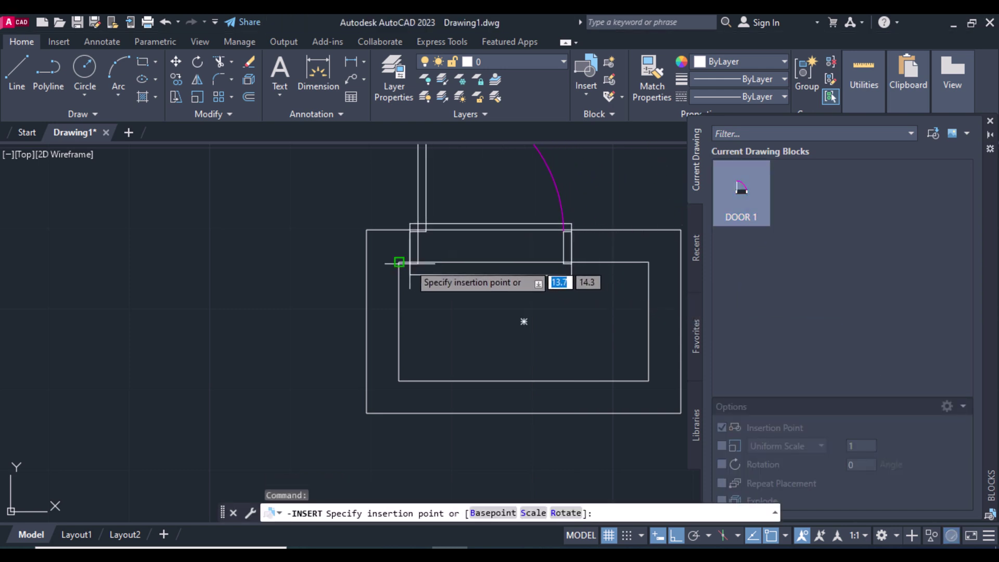
{"action": "left_click", "coordinate": [399, 413]}
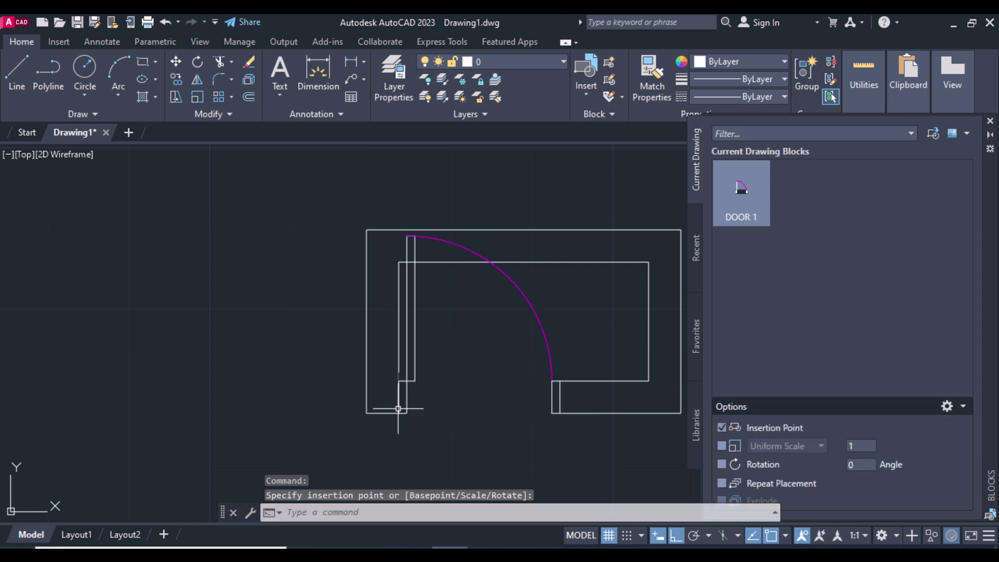
{"action": "scroll", "coordinate": [437, 404], "scroll_direction": "down", "scroll_amount": 2}
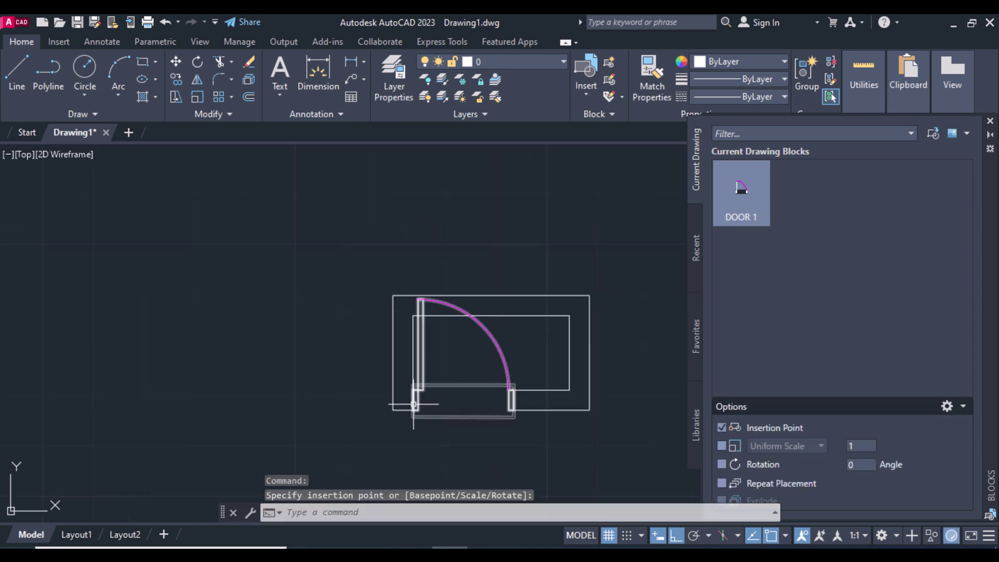
{"action": "left_click", "coordinate": [499, 358]}
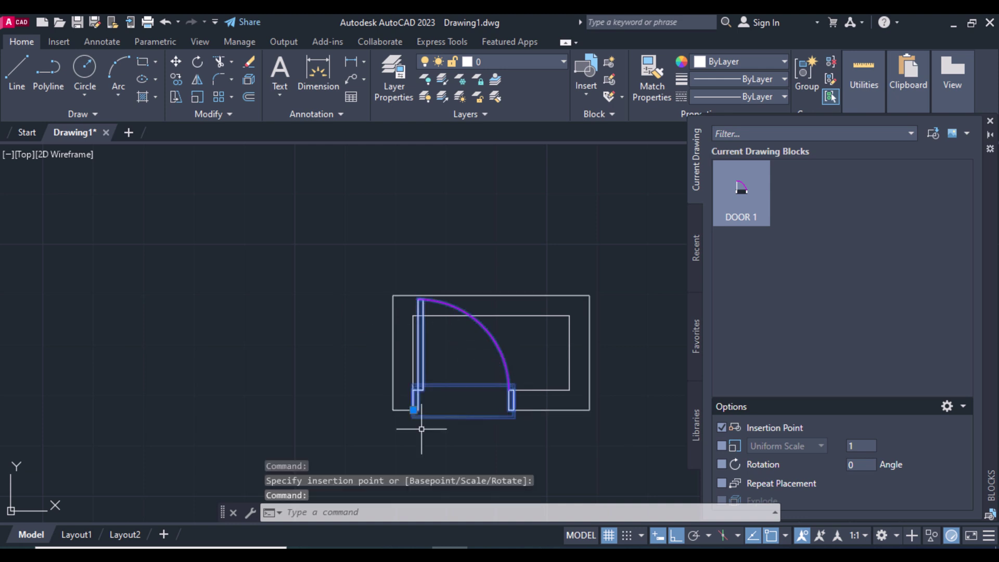
{"action": "left_click", "coordinate": [414, 410]}
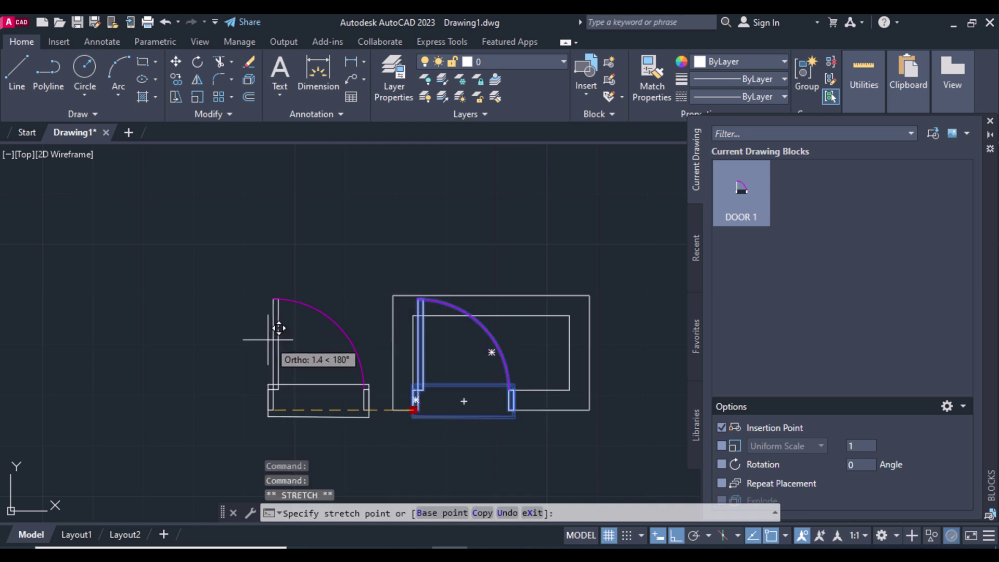
{"action": "left_click", "coordinate": [269, 335]}
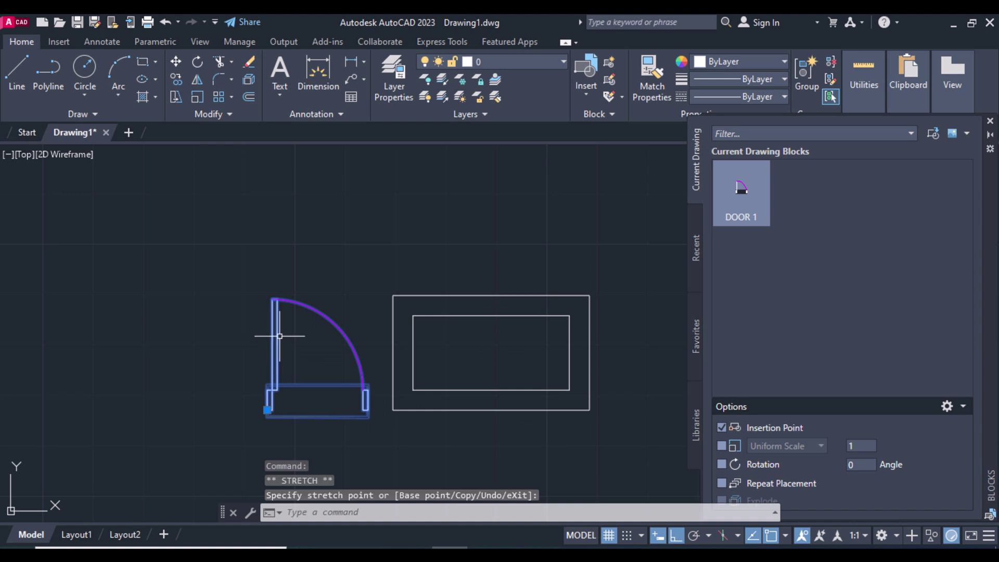
{"action": "left_click", "coordinate": [991, 121]}
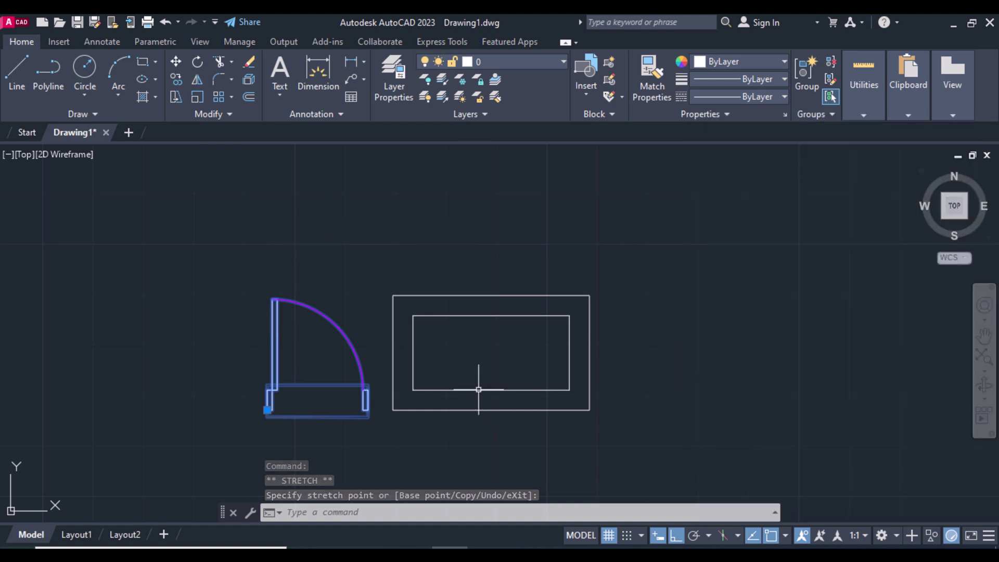
Step: Delete both wall rectangles, undoing an accidental deletion of everything first
{"action": "left_click", "coordinate": [613, 430]}
{"action": "left_click", "coordinate": [463, 268]}
{"action": "key", "text": "Delete"}
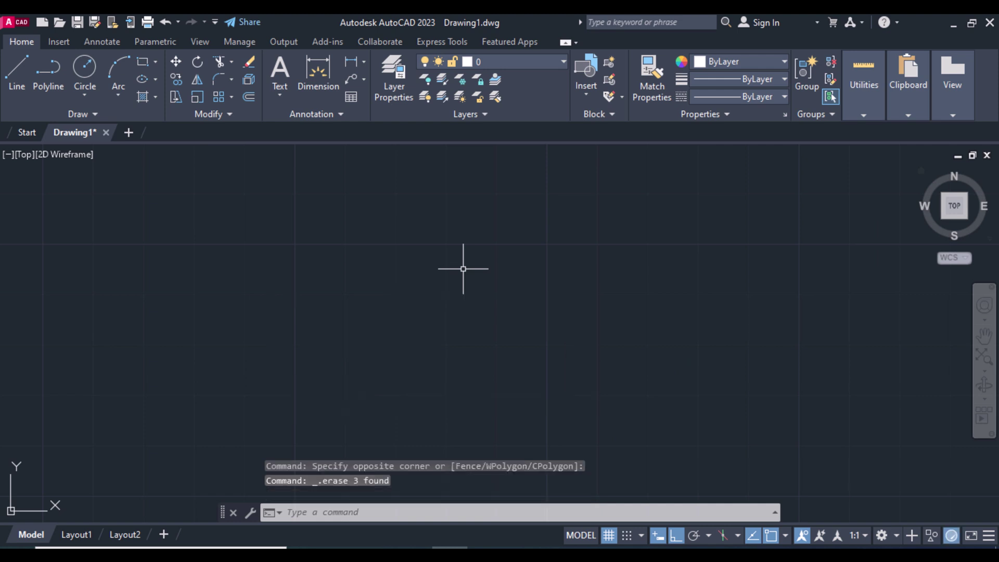
{"action": "key", "text": "ctrl+z"}
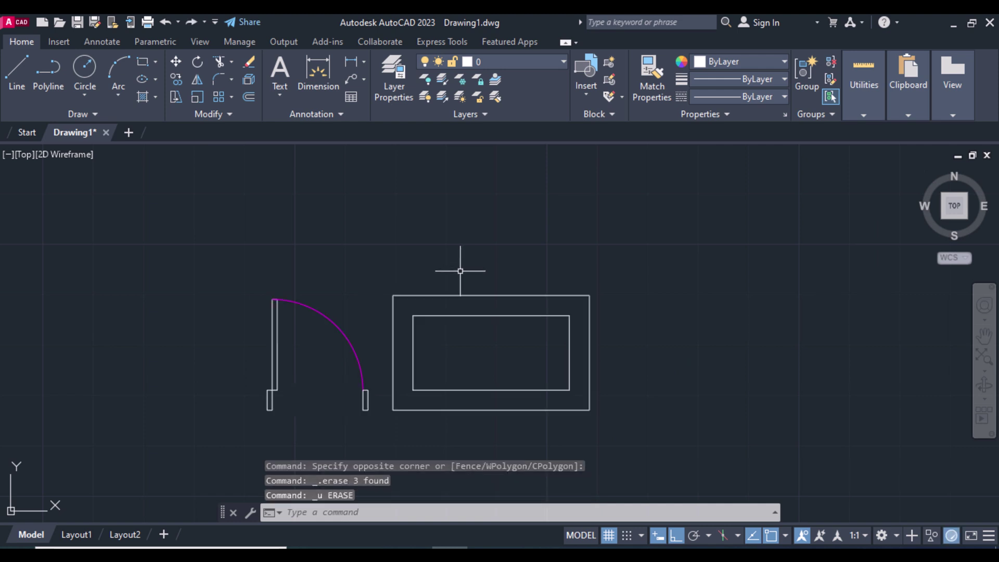
{"action": "left_click", "coordinate": [622, 446]}
{"action": "left_click", "coordinate": [427, 263]}
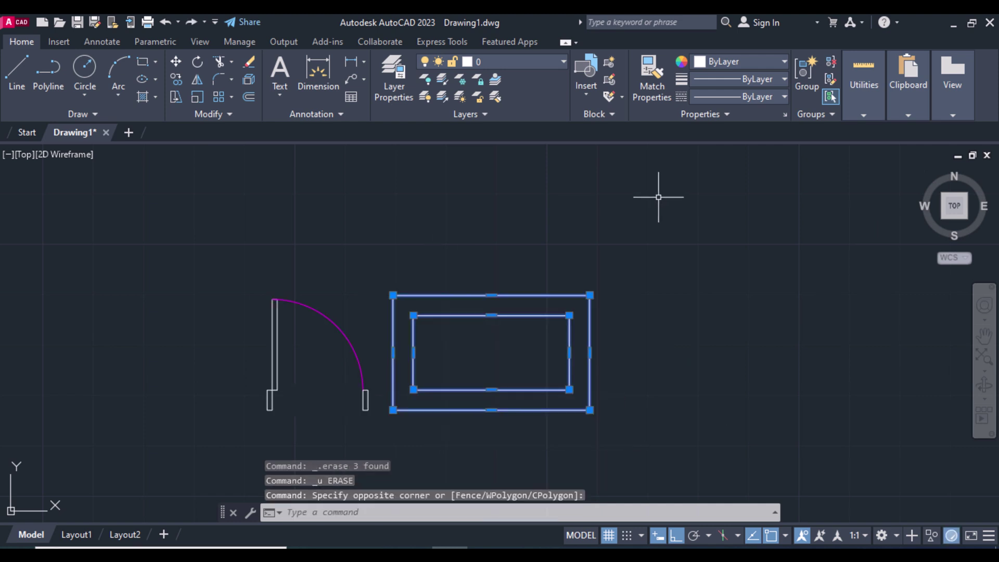
{"action": "key", "text": "Delete"}
{"action": "scroll", "coordinate": [239, 340], "scroll_direction": "up", "scroll_amount": 3}
{"action": "scroll", "coordinate": [240, 432], "scroll_direction": "up", "scroll_amount": 3}
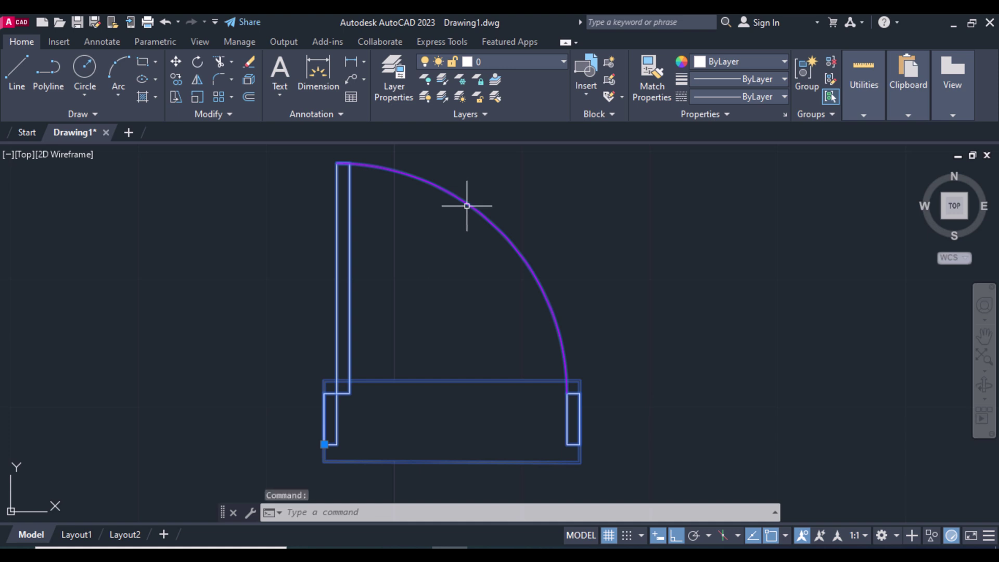
Step: Open DOOR 1 in the Block Editor and show the Parameters palette
{"action": "left_click", "coordinate": [469, 206]}
{"action": "left_click", "coordinate": [472, 195]}
{"action": "left_click", "coordinate": [469, 208]}
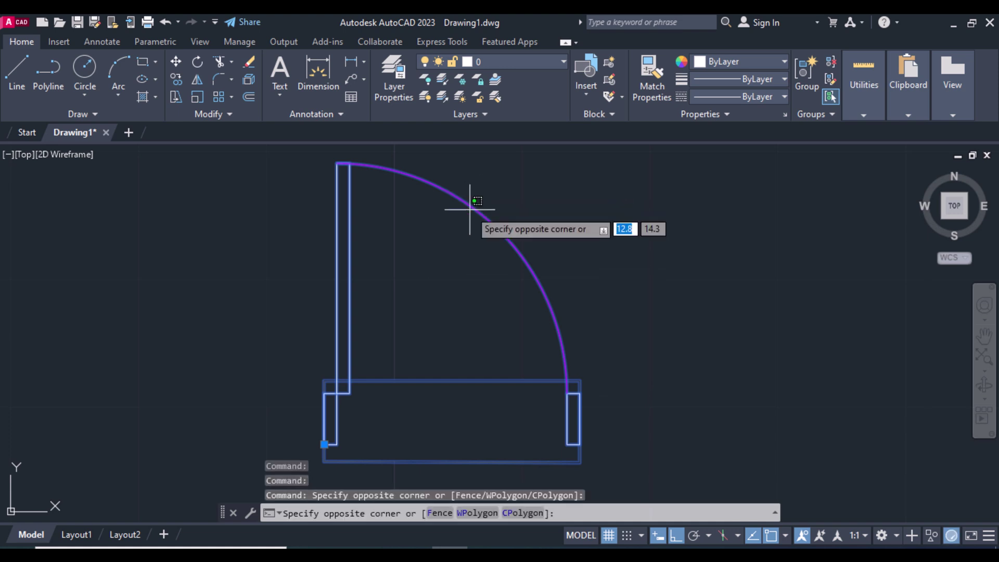
{"action": "left_click", "coordinate": [472, 210]}
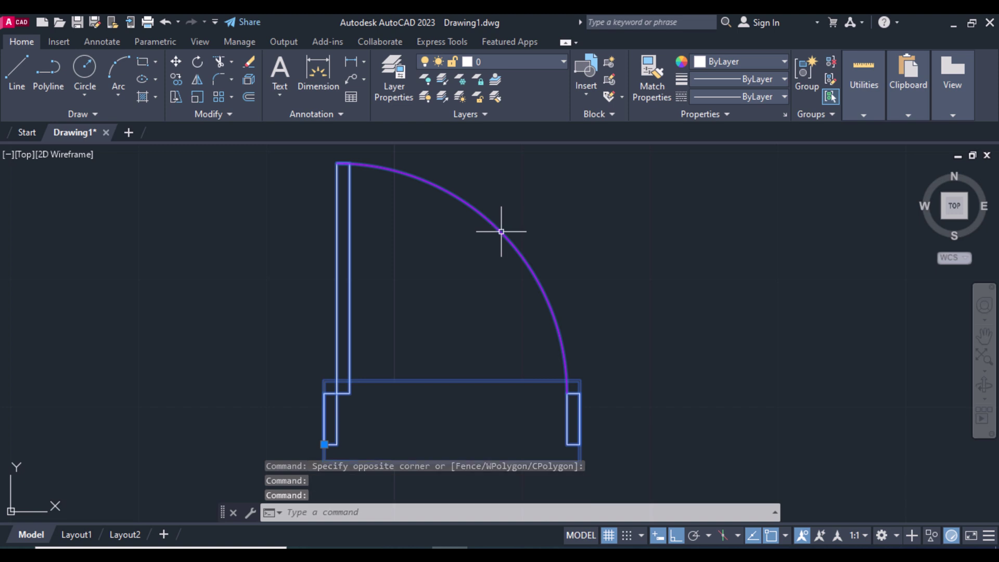
{"action": "double_click", "coordinate": [502, 231]}
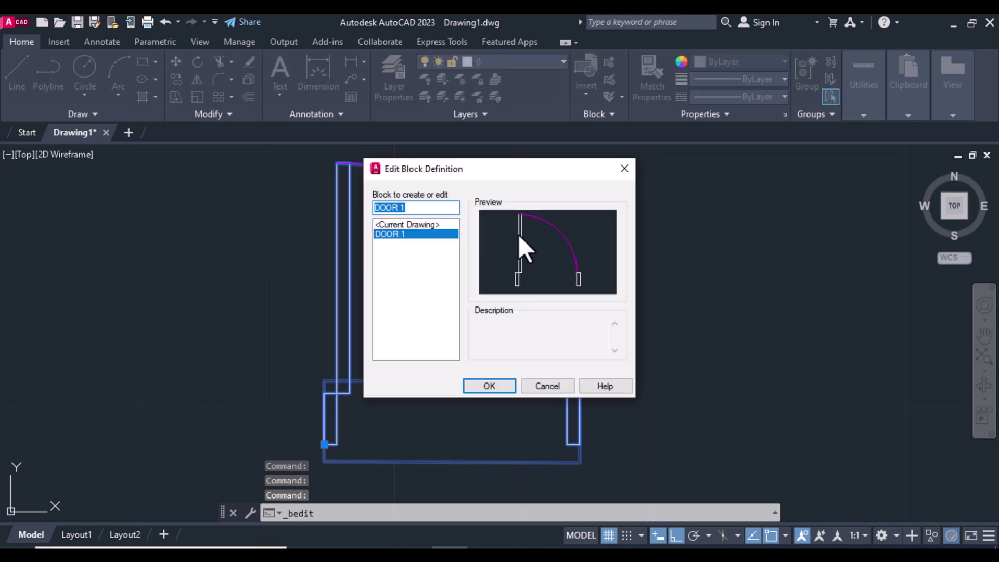
{"action": "left_click", "coordinate": [499, 381]}
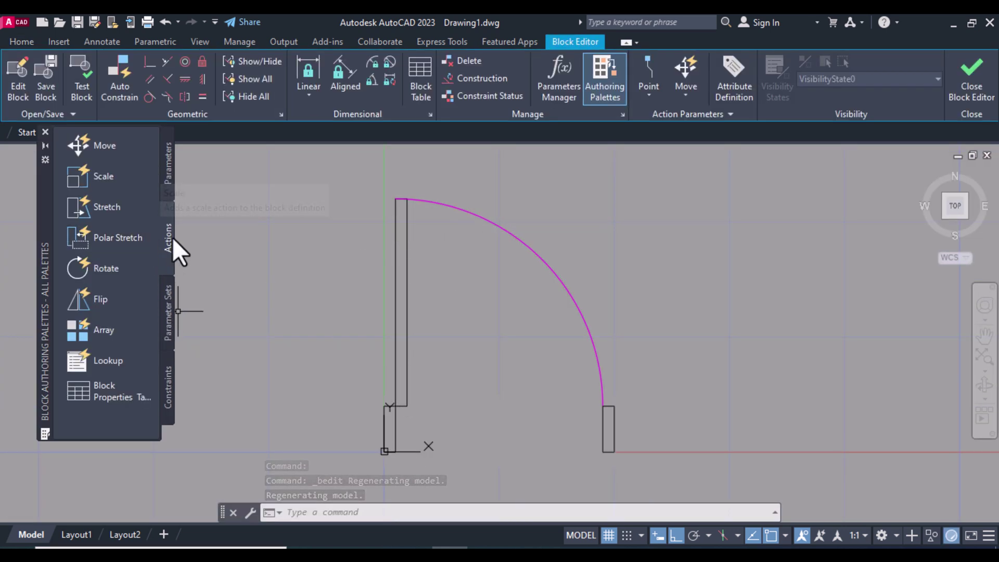
{"action": "left_click", "coordinate": [170, 174]}
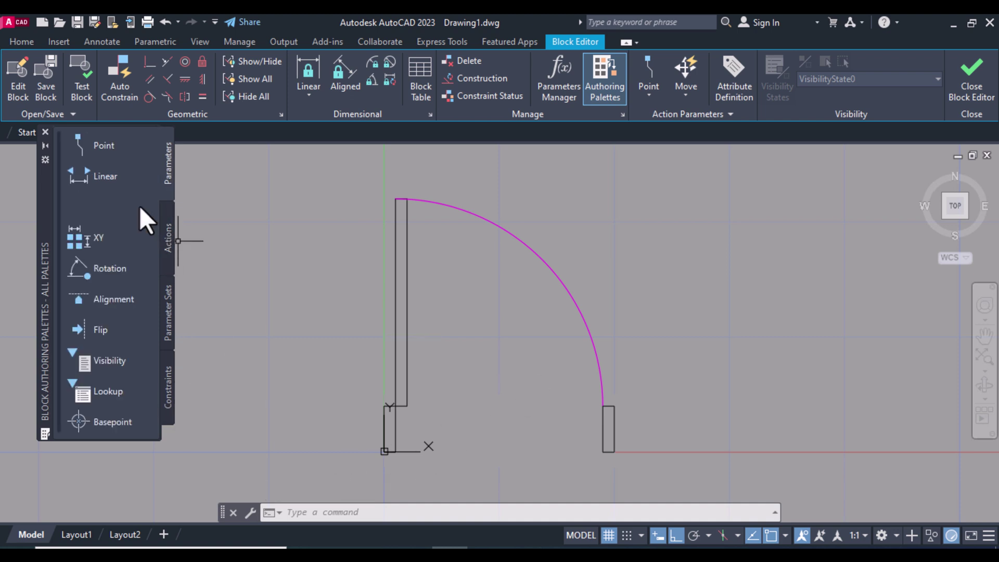
{"action": "left_click", "coordinate": [105, 207]}
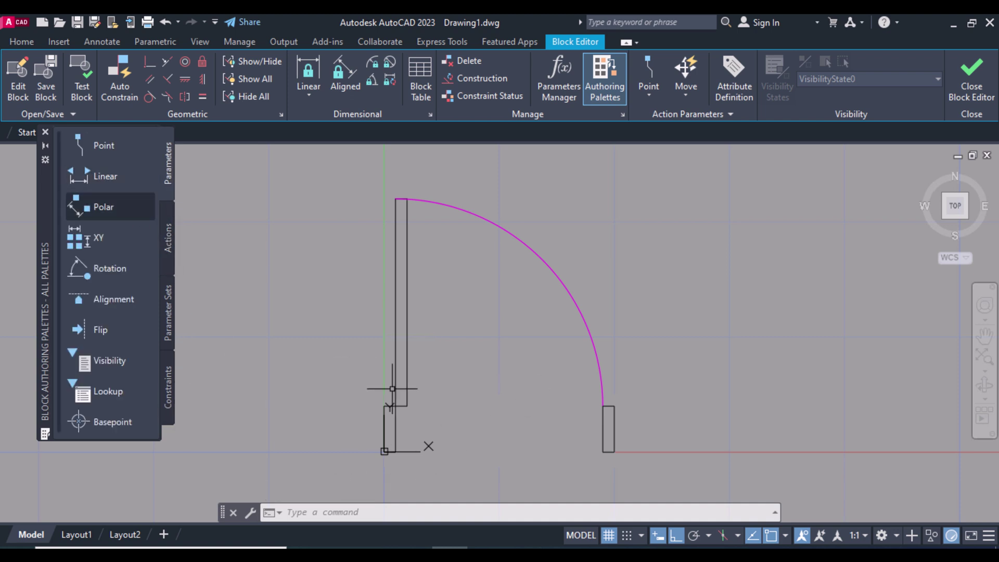
Step: Add a linear Distance1 parameter from left jamb to right jamb, labelled below the door
{"action": "left_click", "coordinate": [83, 174]}
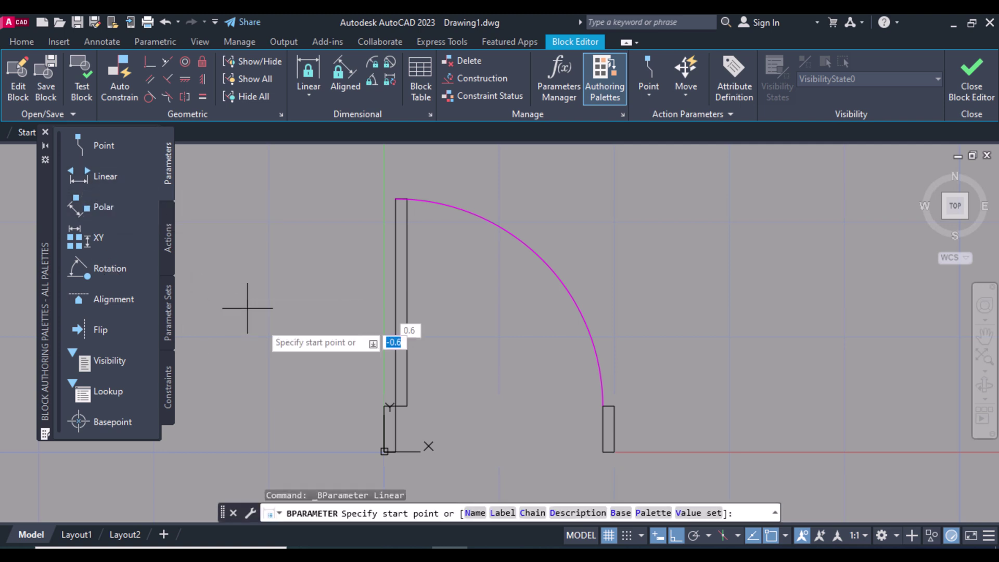
{"action": "left_click", "coordinate": [395, 406]}
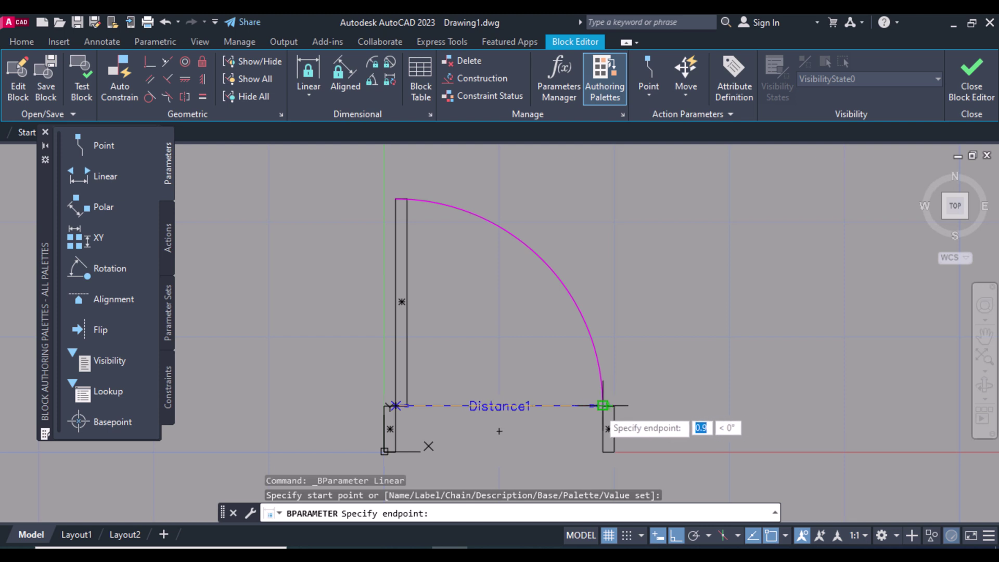
{"action": "left_click", "coordinate": [603, 406]}
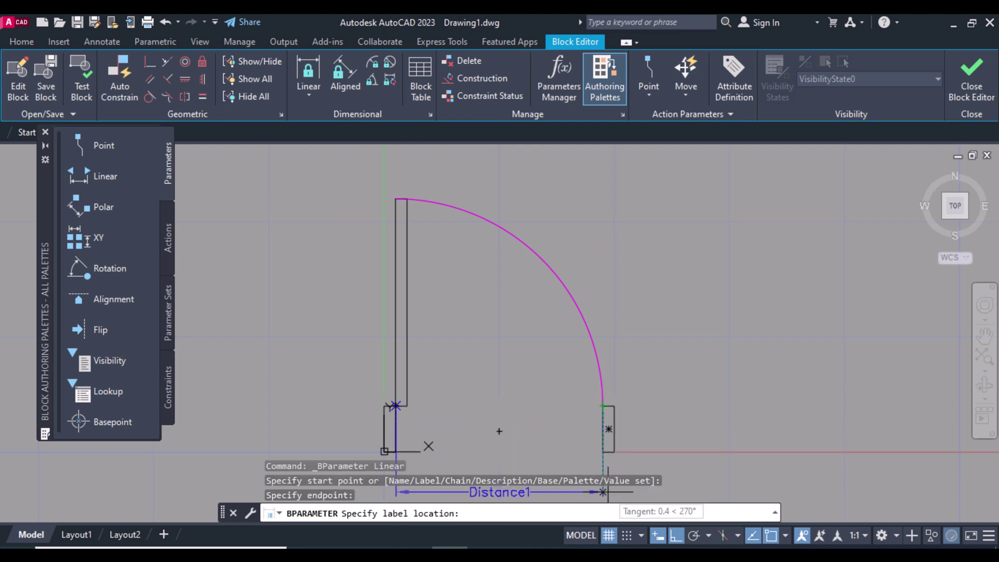
{"action": "left_click", "coordinate": [606, 490]}
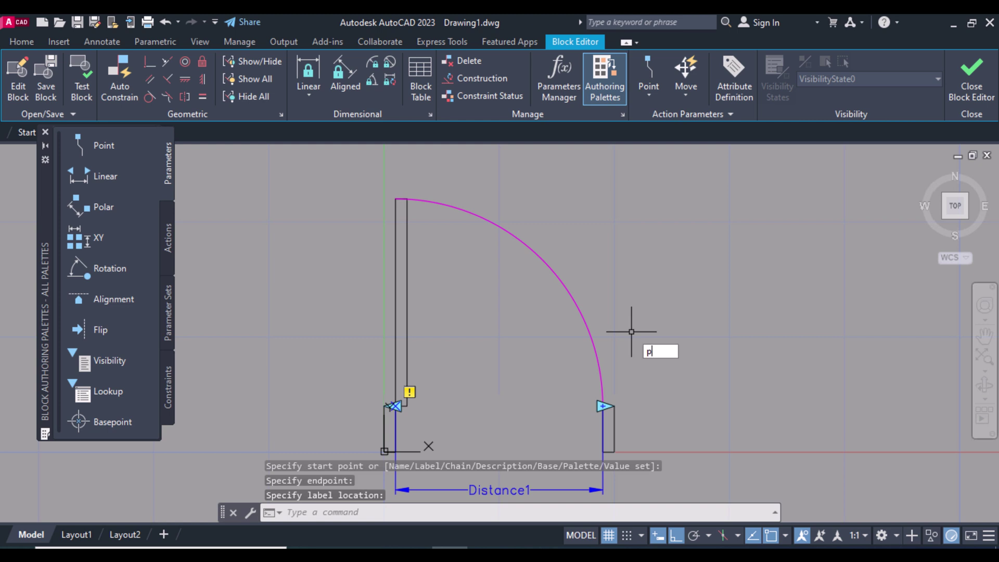
{"action": "key", "text": "Return"}
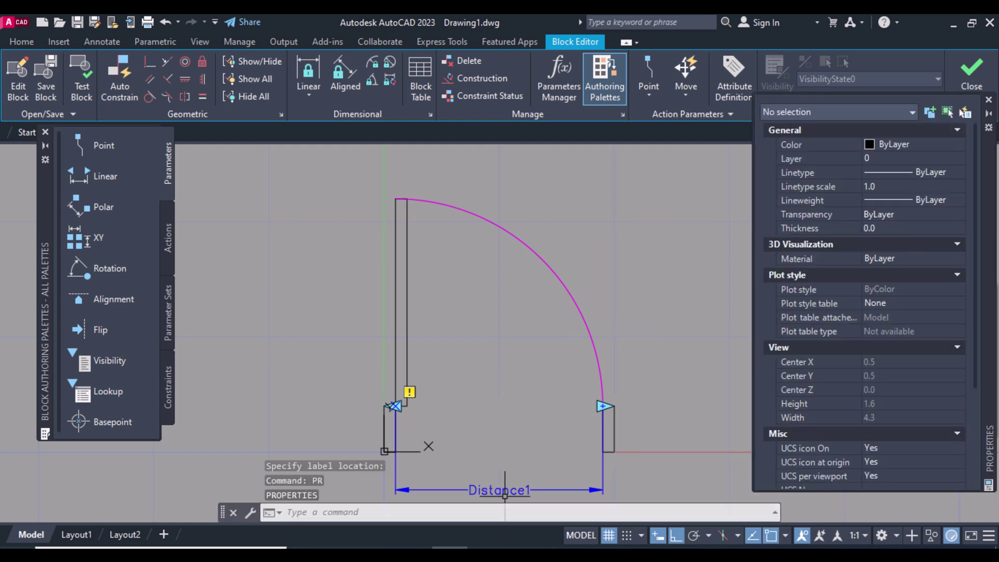
Step: Change Distance1's Number of Grips from 2 to 1 under Misc in Properties
{"action": "left_click", "coordinate": [504, 490]}
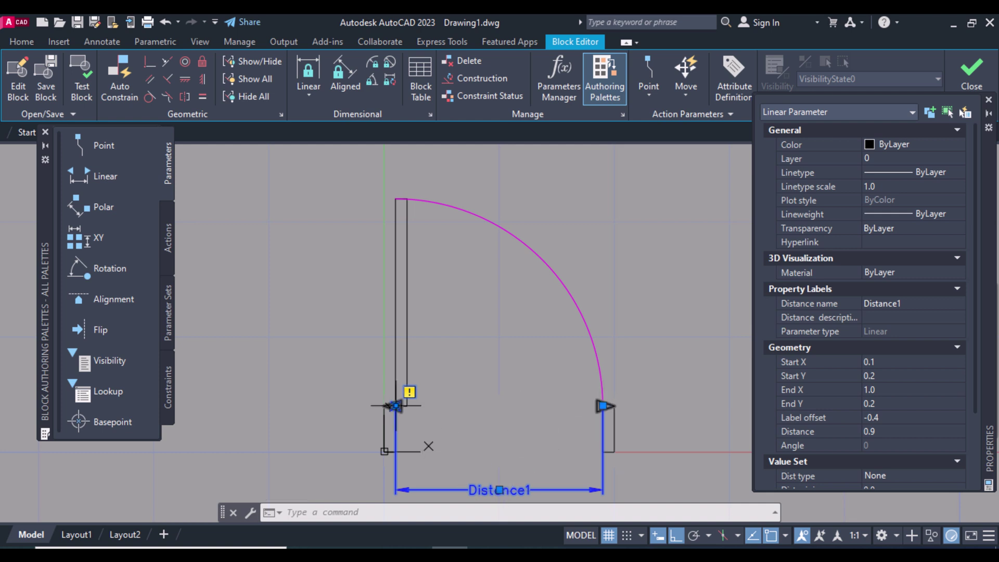
{"action": "scroll", "coordinate": [858, 248], "scroll_direction": "down", "scroll_amount": 3}
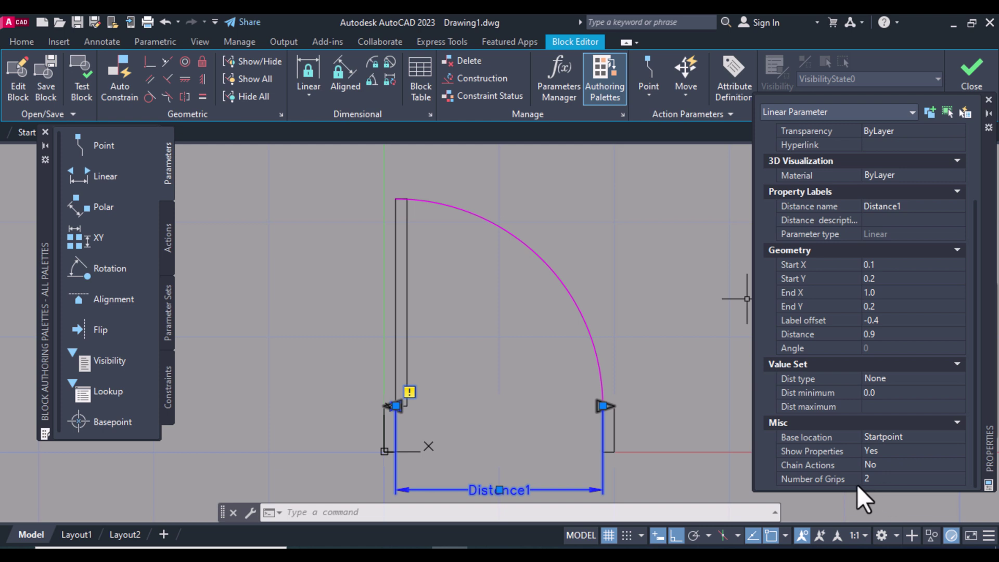
{"action": "left_click", "coordinate": [876, 478]}
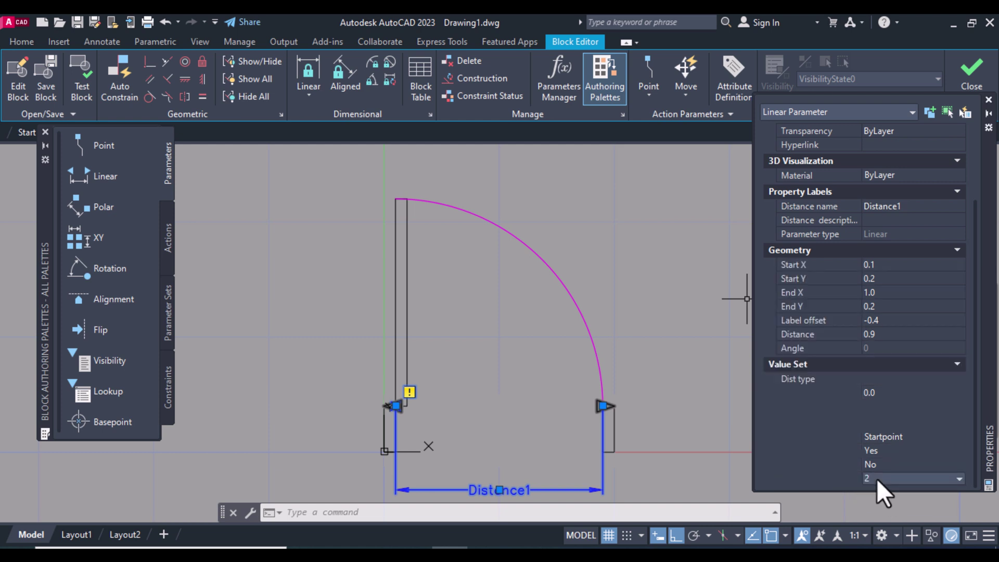
{"action": "left_click", "coordinate": [935, 483]}
{"action": "left_click", "coordinate": [888, 504]}
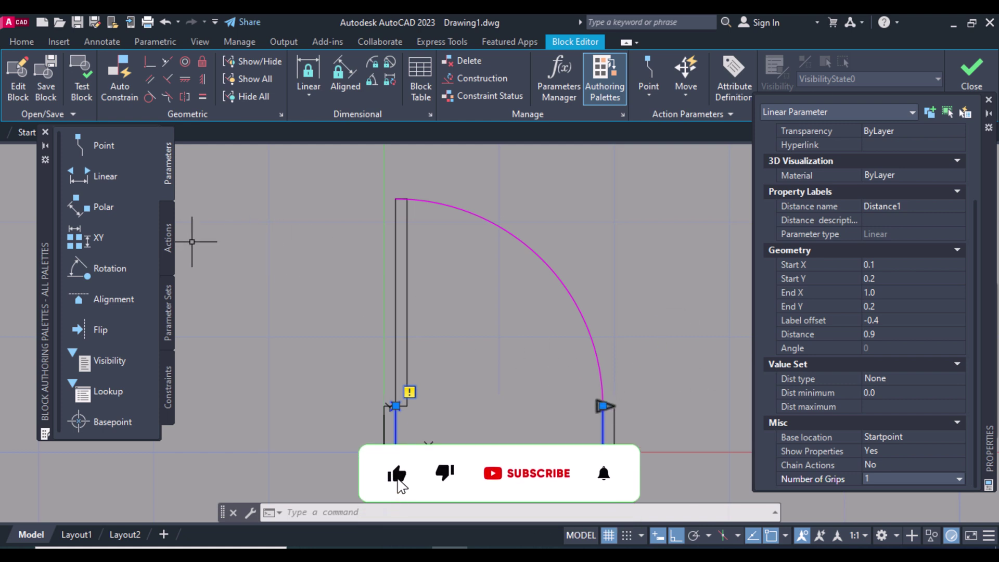
Step: Add a Stretch action on Distance1's right end, framing the right jamb and stretching its two objects
{"action": "left_click", "coordinate": [167, 231]}
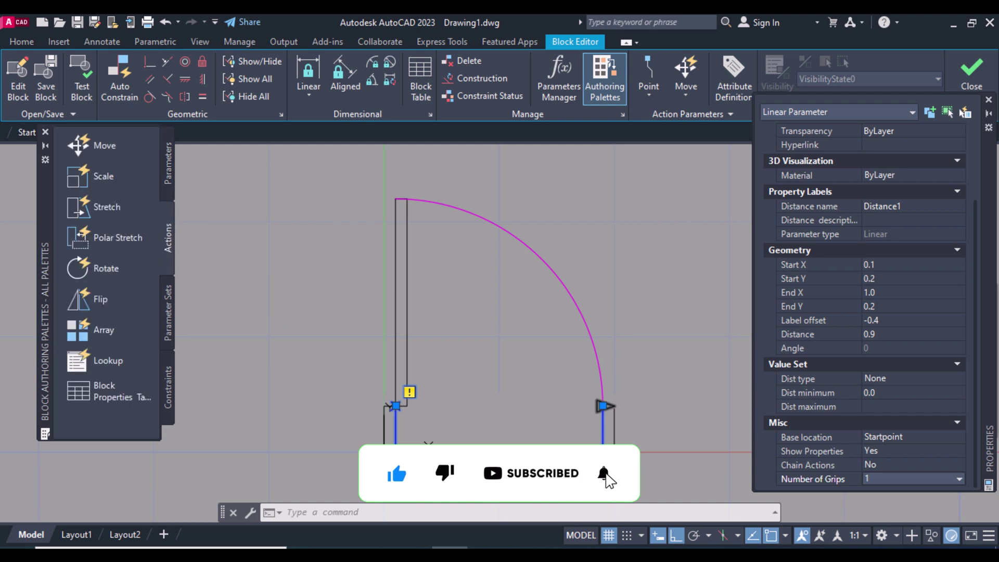
{"action": "left_click", "coordinate": [81, 207]}
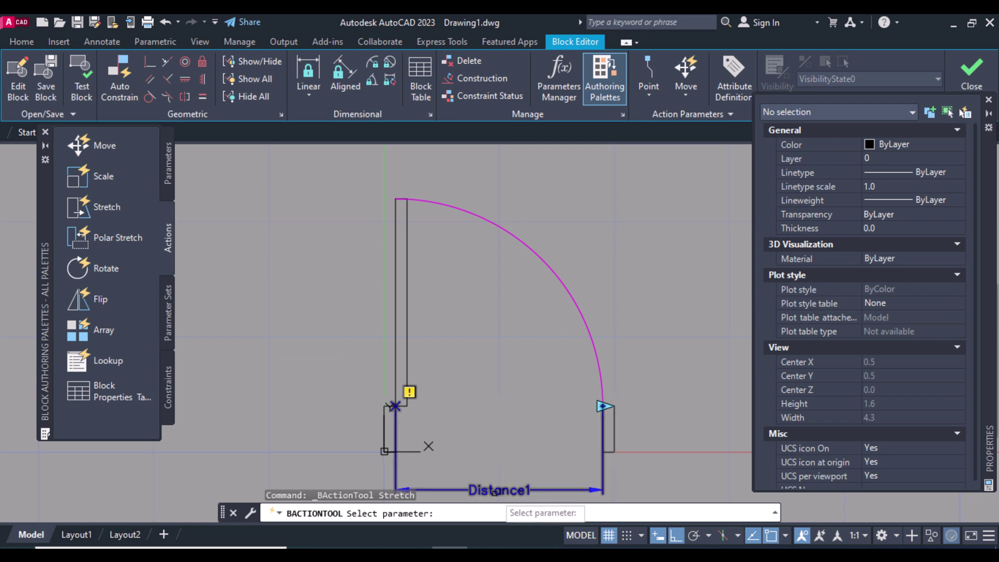
{"action": "left_click", "coordinate": [495, 491]}
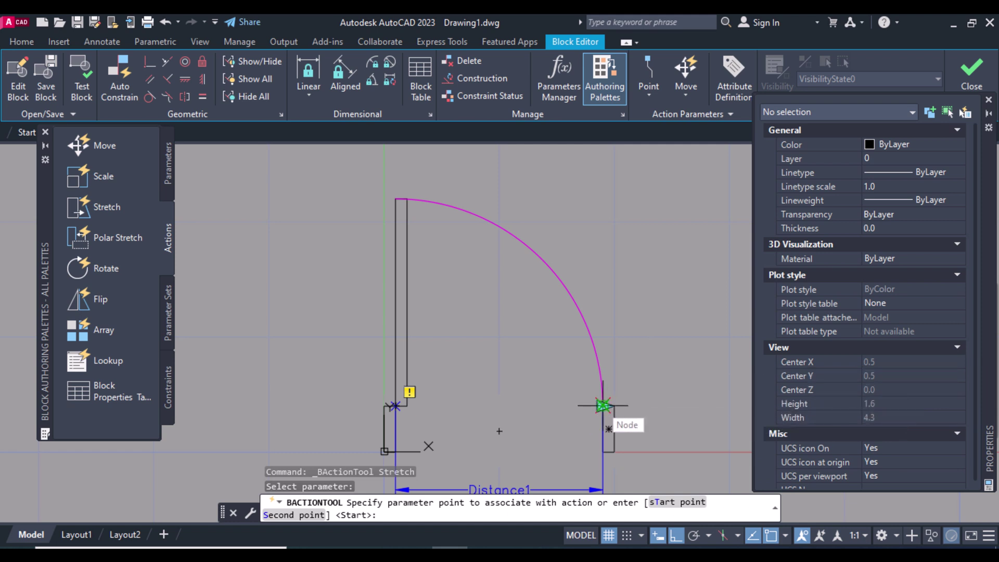
{"action": "left_click", "coordinate": [603, 405]}
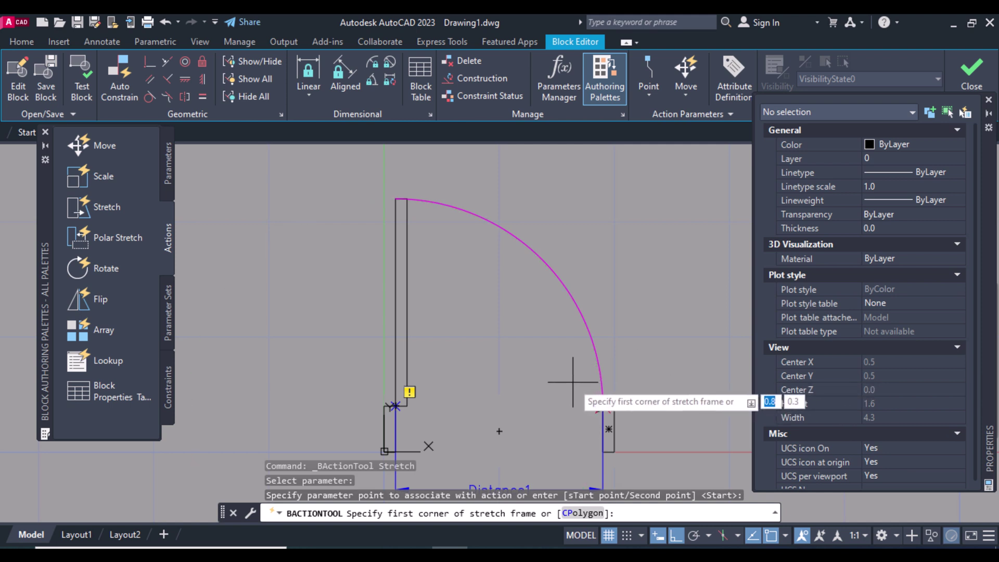
{"action": "left_click", "coordinate": [572, 382]}
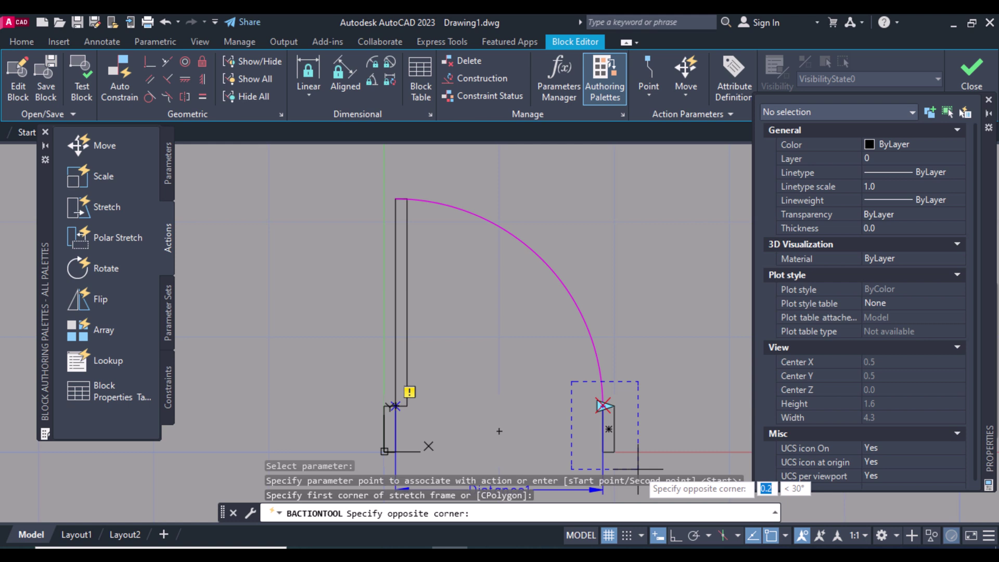
{"action": "left_click", "coordinate": [638, 469]}
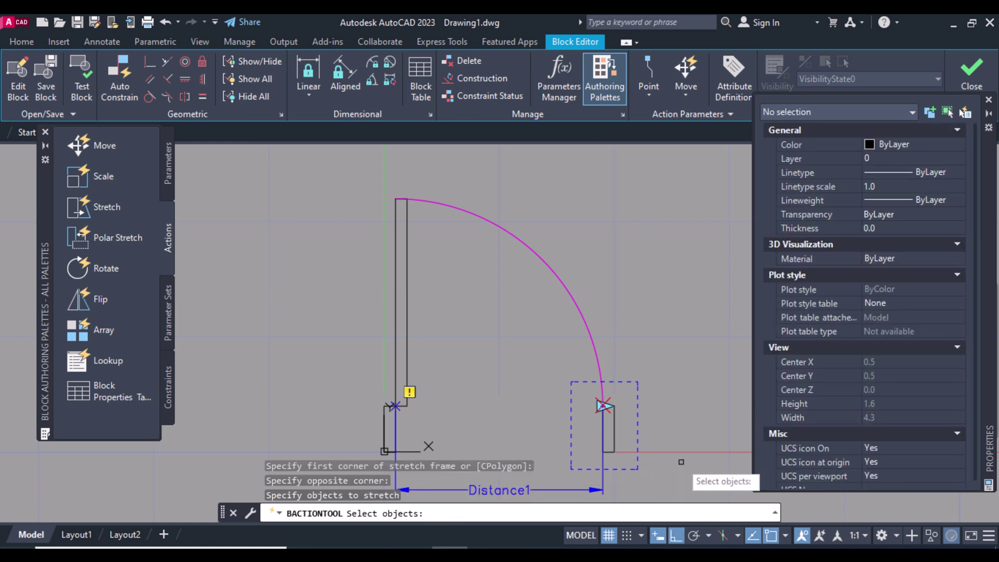
{"action": "left_click", "coordinate": [628, 438]}
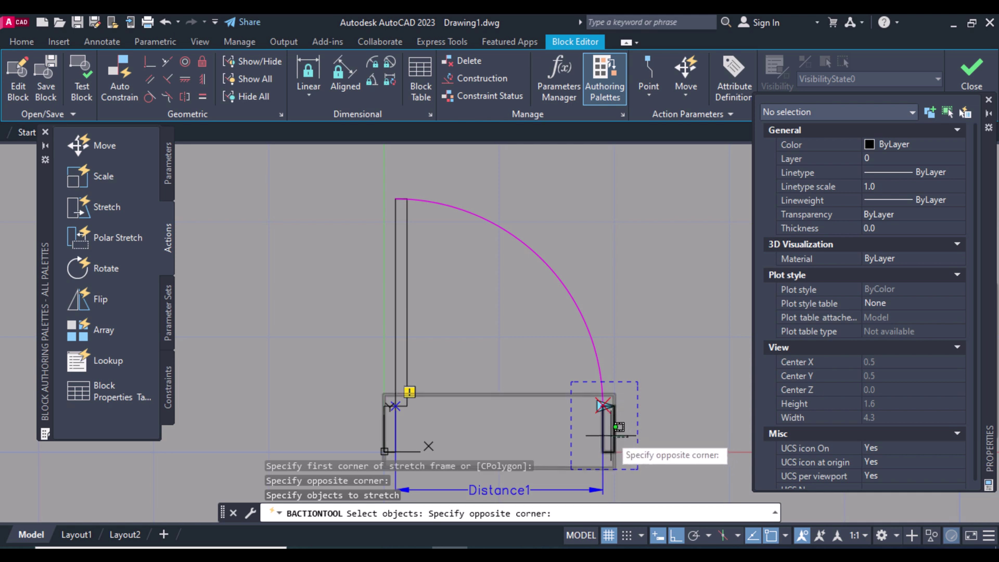
{"action": "left_click", "coordinate": [611, 435]}
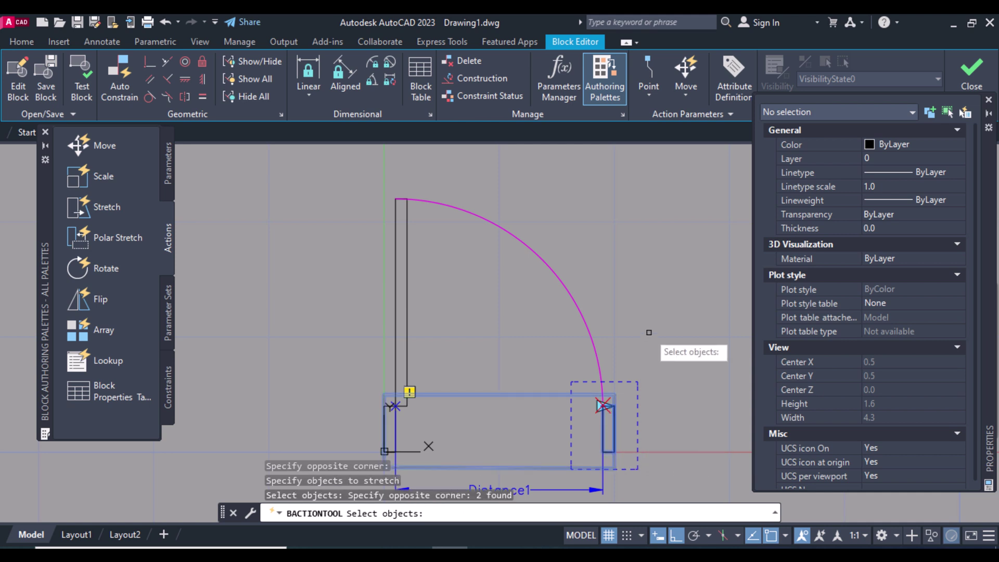
{"action": "key", "text": "Return"}
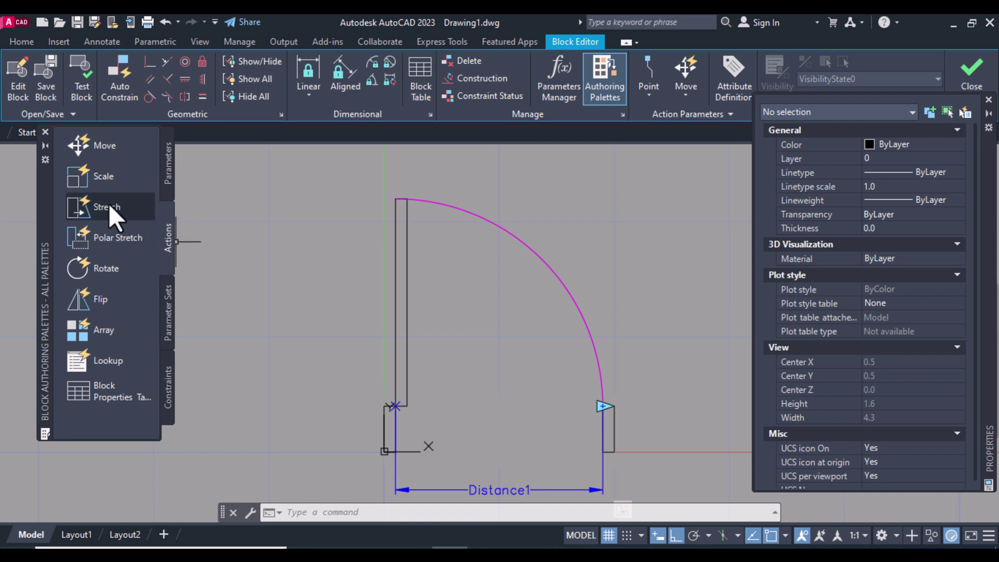
Step: Add a second Distance1 Stretch action framing the leaf's top and stretching the tall leaf rectangle
{"action": "left_click", "coordinate": [82, 205]}
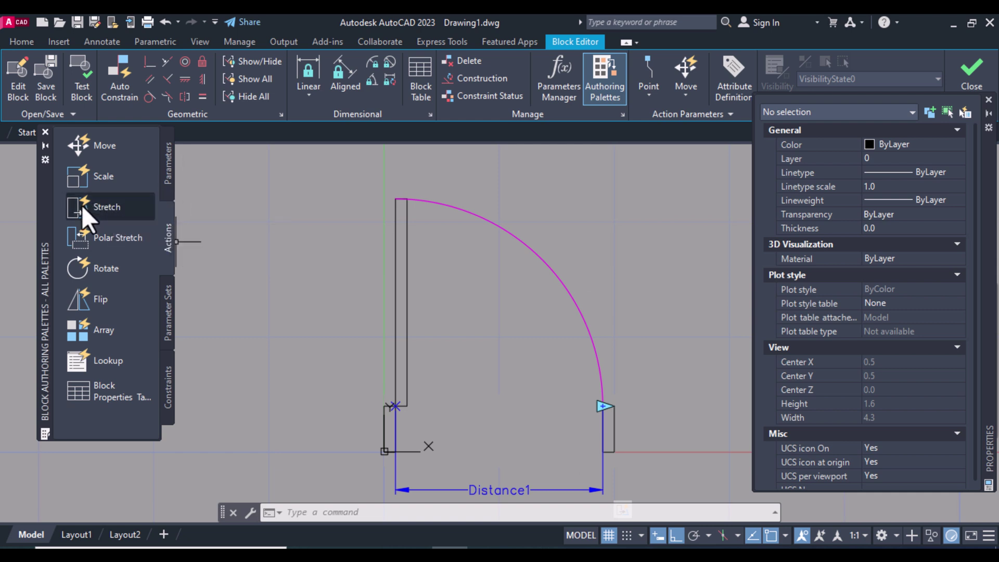
{"action": "left_click", "coordinate": [514, 488]}
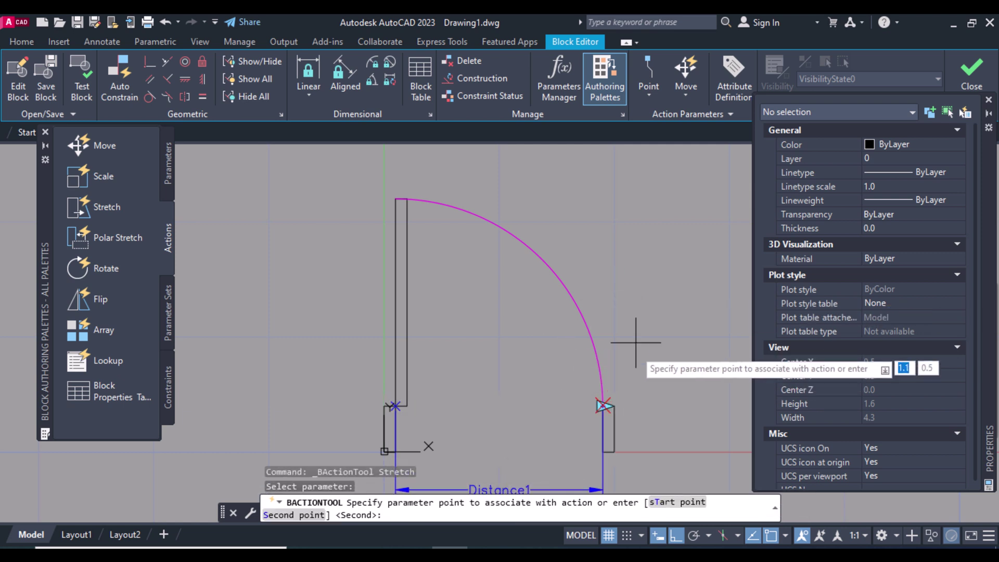
{"action": "left_click", "coordinate": [603, 405]}
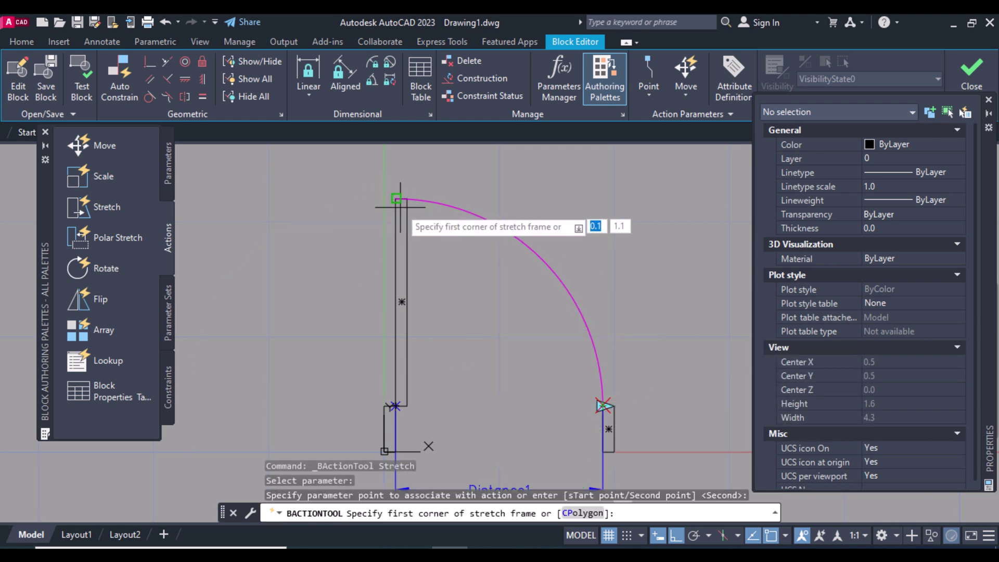
{"action": "left_click", "coordinate": [368, 172]}
{"action": "left_click", "coordinate": [429, 251]}
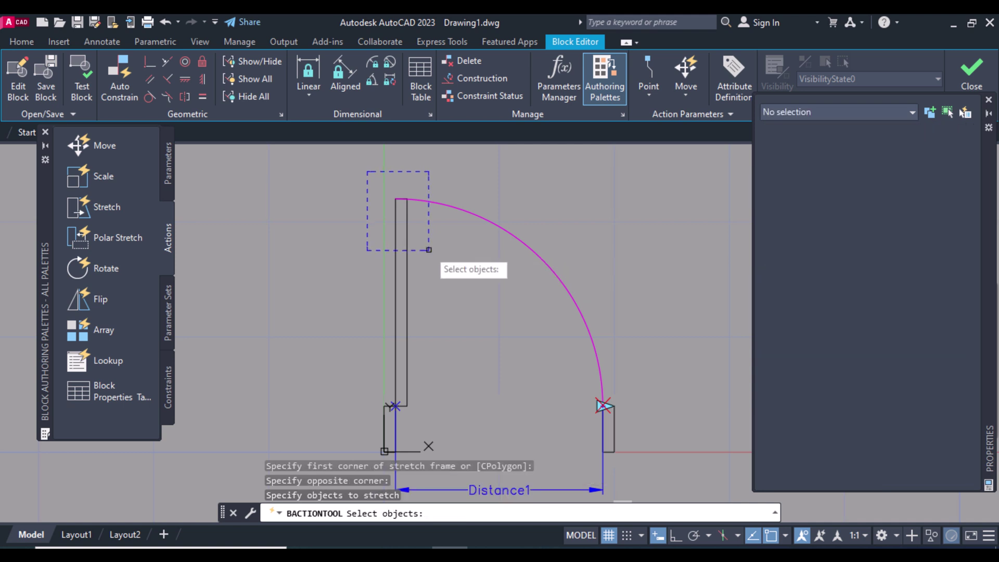
{"action": "left_click", "coordinate": [407, 227]}
{"action": "key", "text": "Return"}
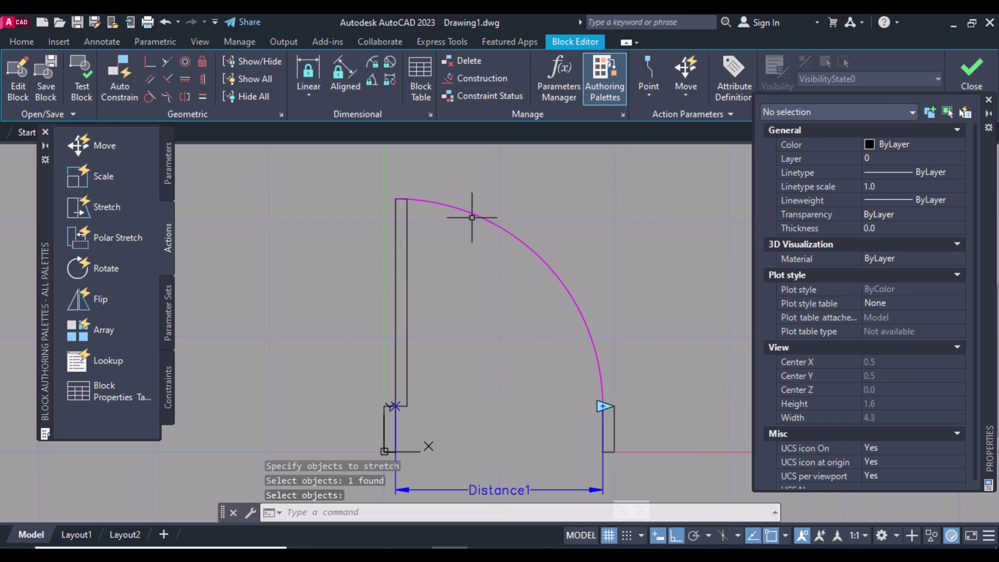
{"action": "scroll", "coordinate": [453, 177], "scroll_direction": "down", "scroll_amount": 2}
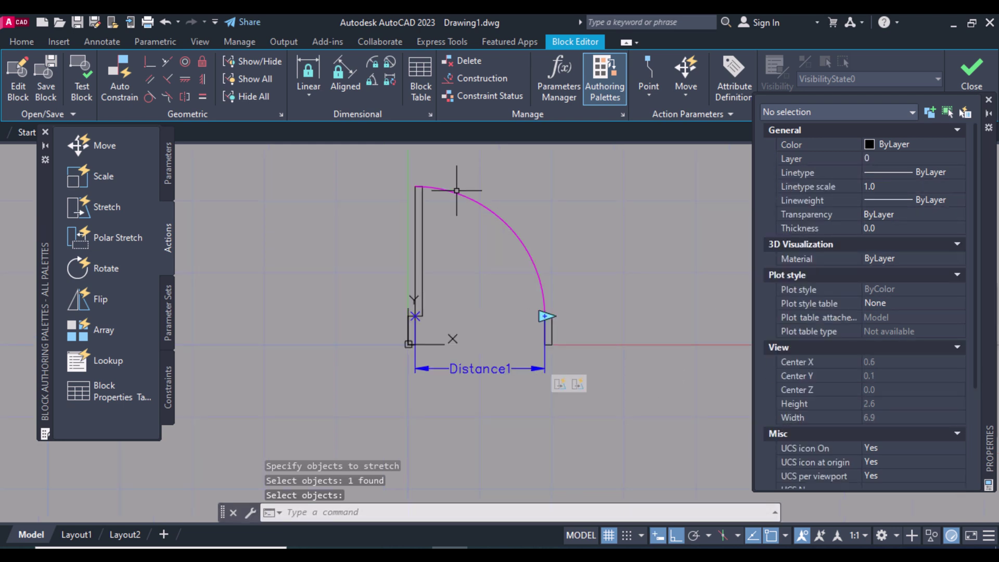
Step: Set the Stretch1 action's angle offset to 90 and open DOOR 1 for testing
{"action": "left_click", "coordinate": [576, 386]}
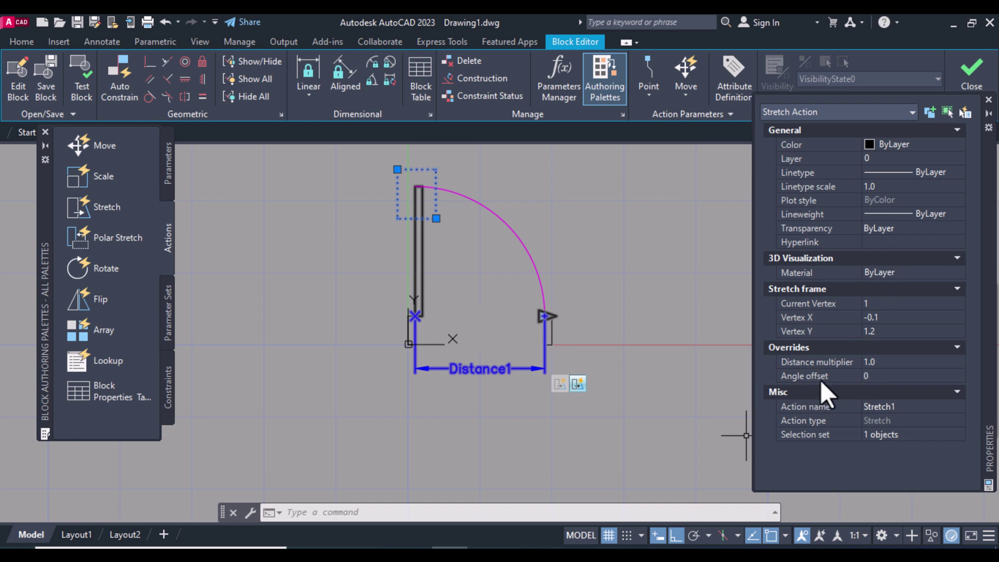
{"action": "left_click", "coordinate": [872, 376]}
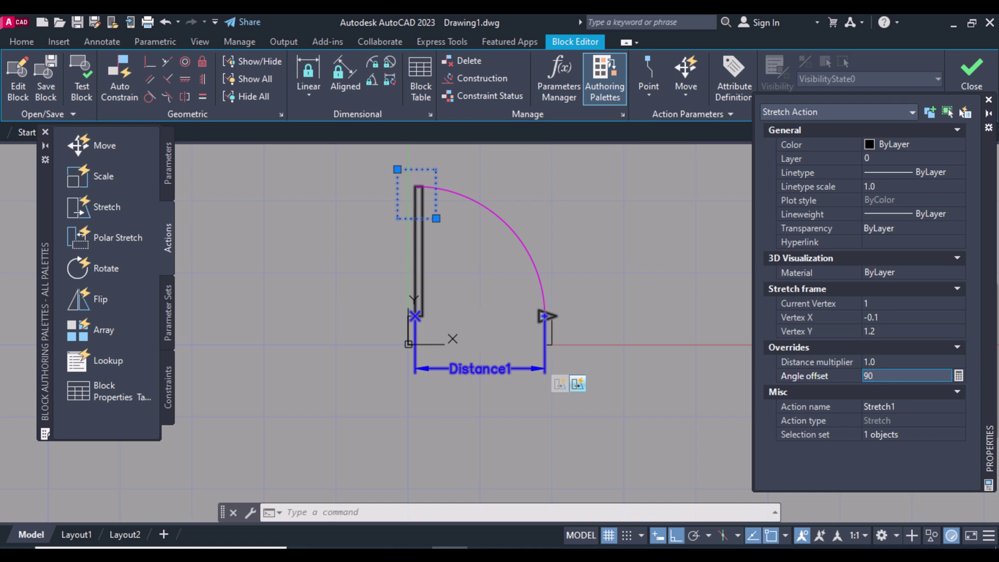
{"action": "key", "text": "Return"}
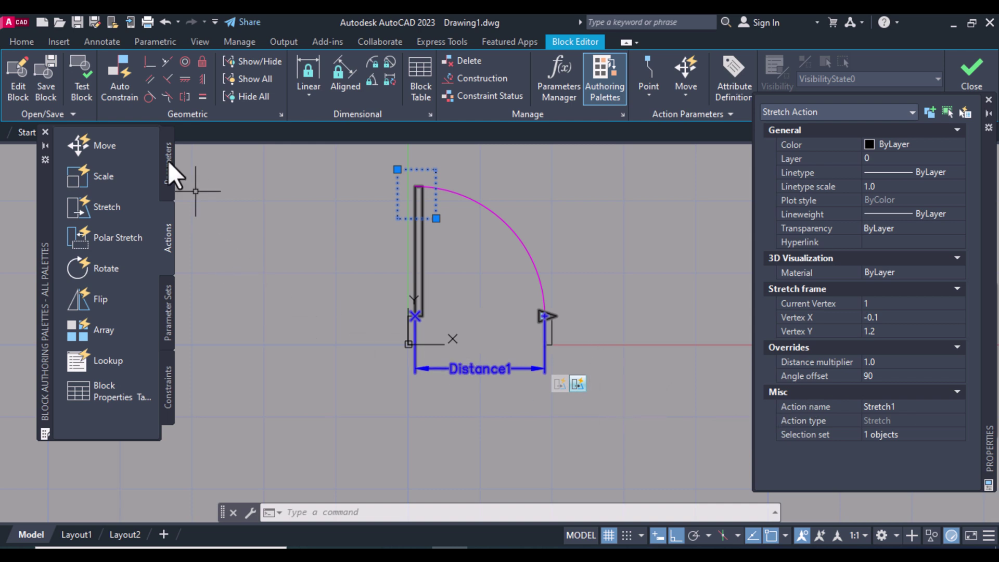
{"action": "left_click", "coordinate": [80, 83]}
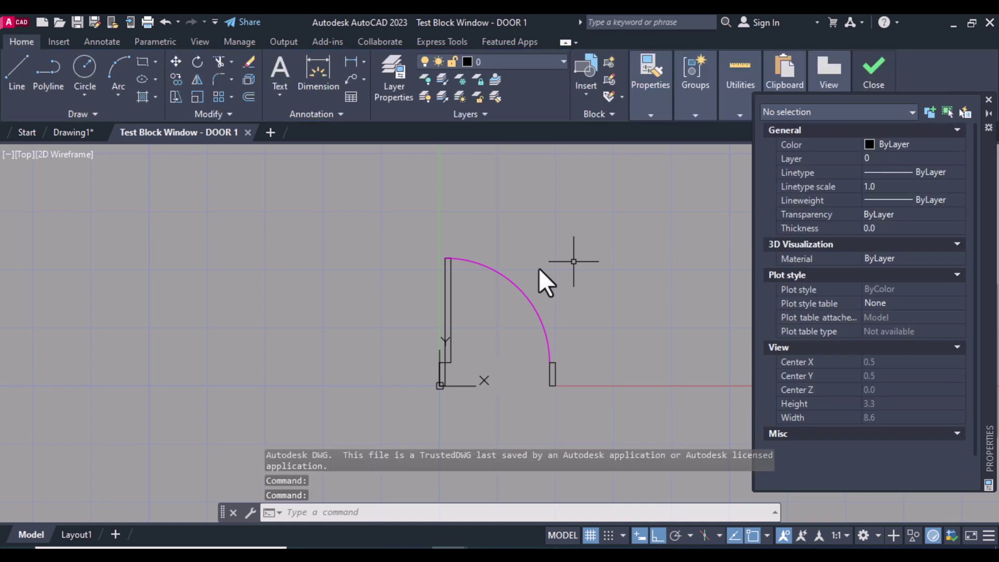
{"action": "left_click", "coordinate": [553, 275]}
{"action": "left_click", "coordinate": [415, 272]}
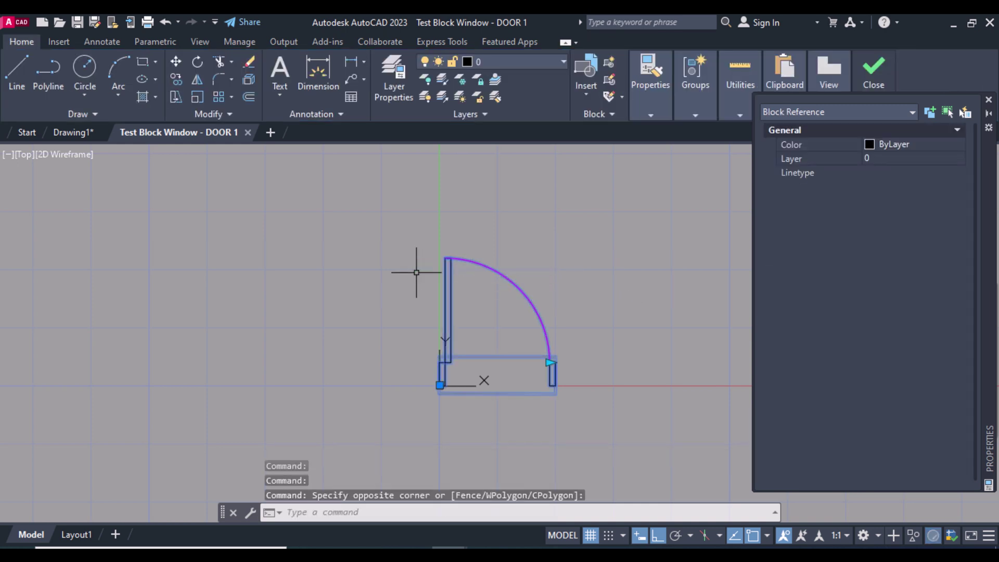
{"action": "left_click", "coordinate": [550, 363]}
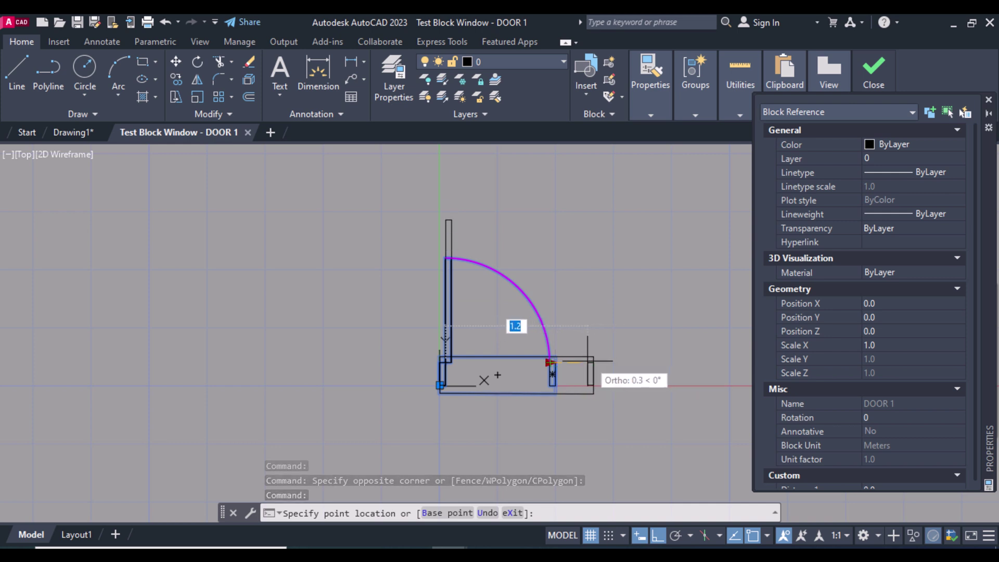
{"action": "left_click", "coordinate": [551, 363]}
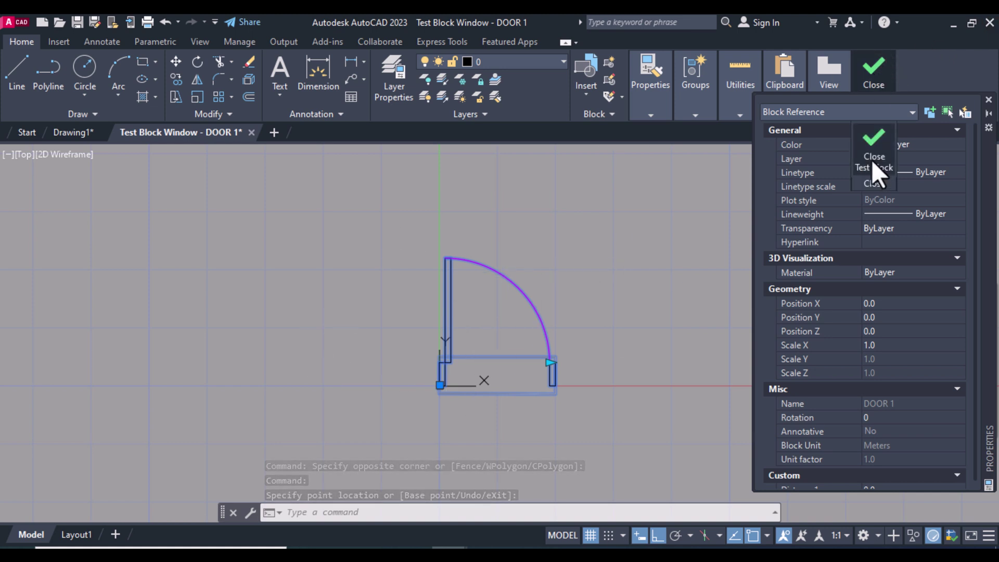
{"action": "left_click", "coordinate": [872, 158]}
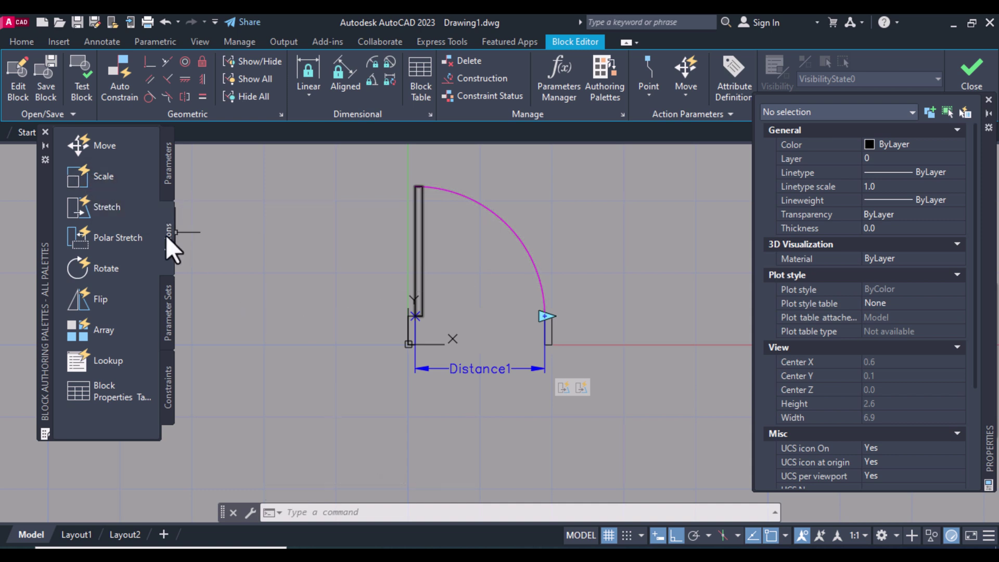
Step: Add a Scale action on Distance1 acting on the door swing arc, then test the block
{"action": "left_click", "coordinate": [80, 174]}
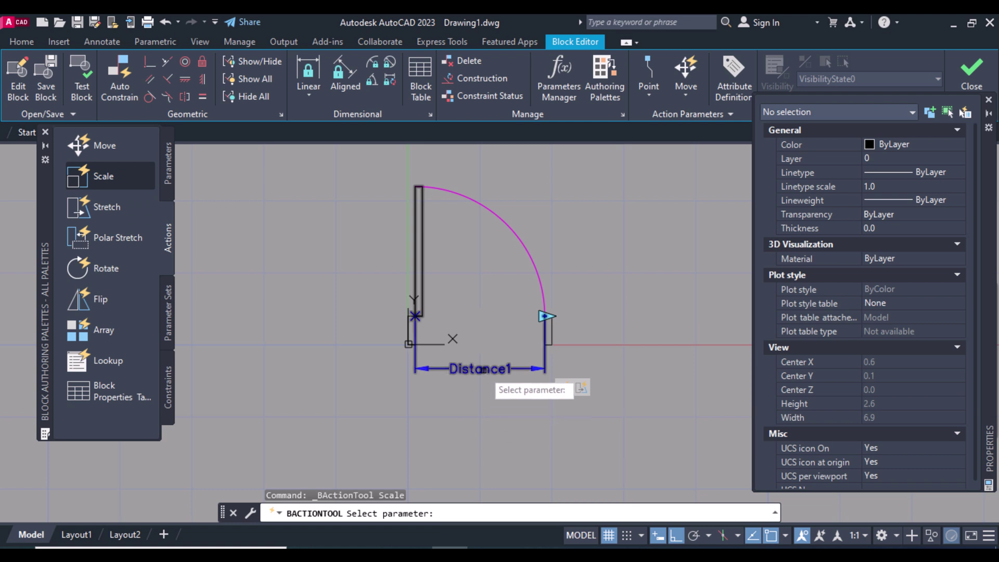
{"action": "left_click", "coordinate": [483, 369]}
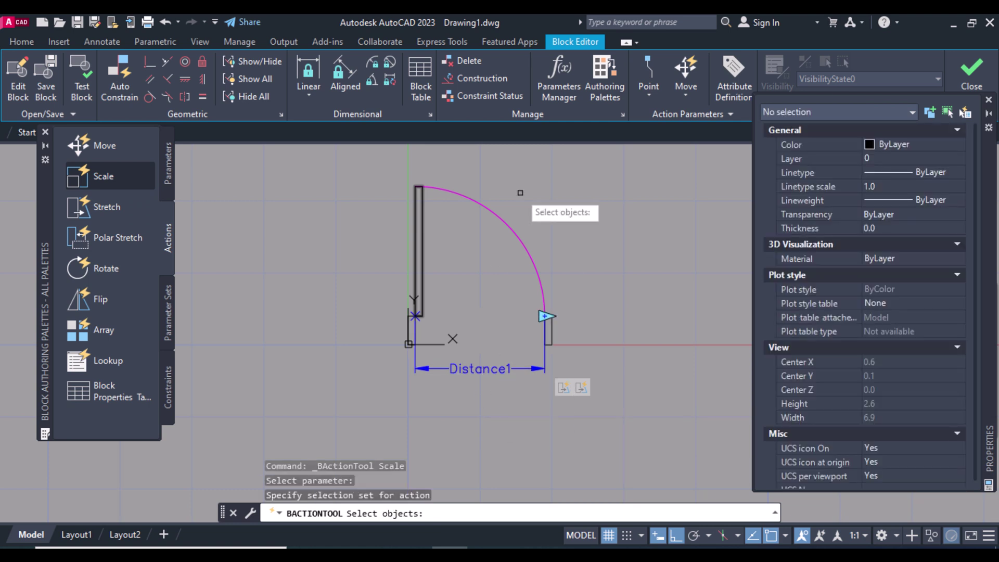
{"action": "left_click", "coordinate": [508, 225]}
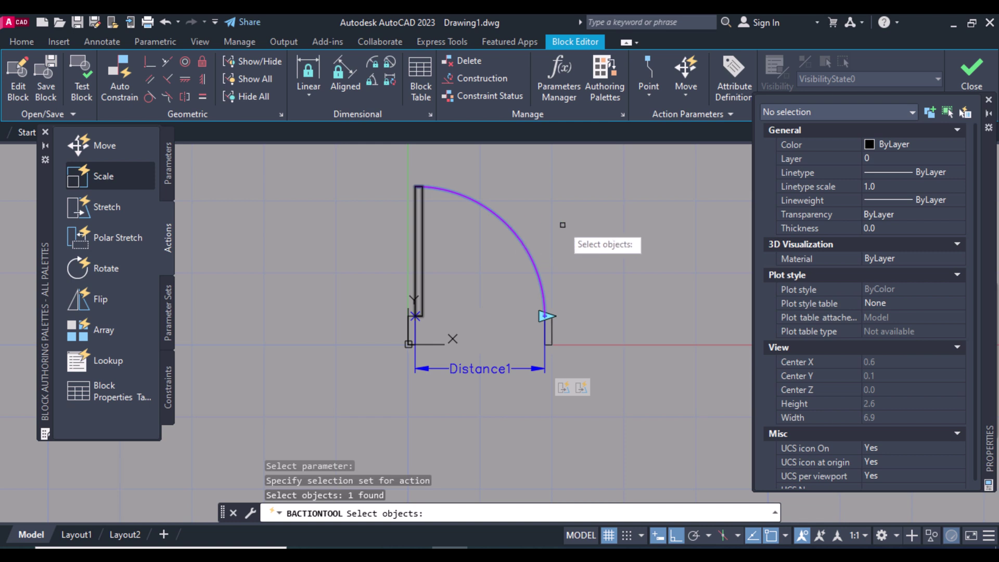
{"action": "key", "text": "Return"}
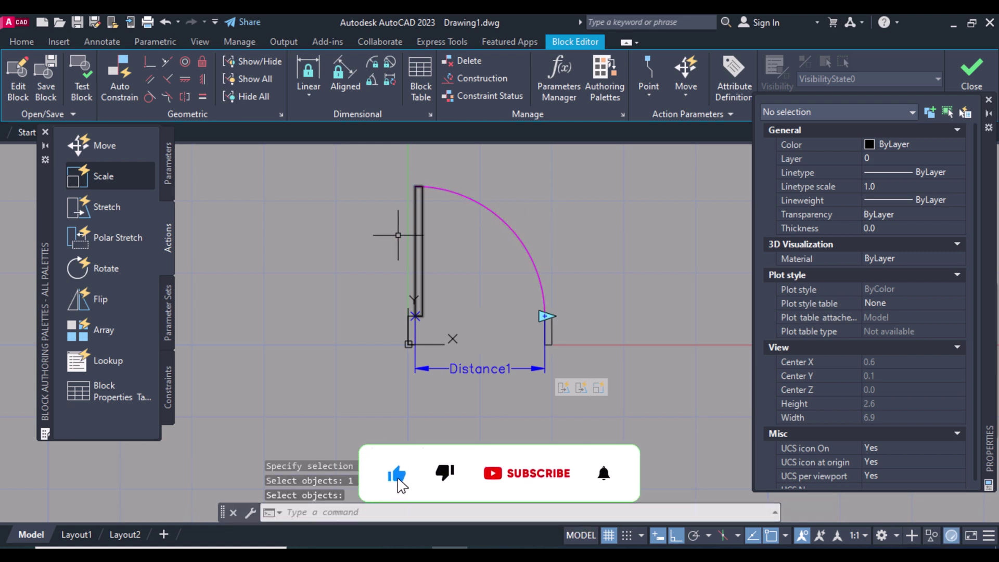
{"action": "left_click", "coordinate": [78, 79]}
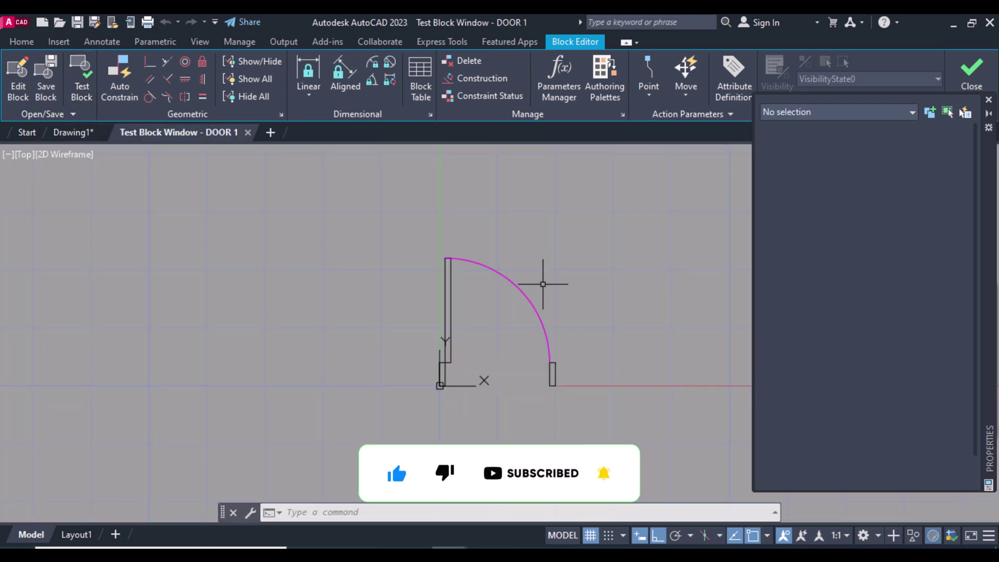
Step: In the test window, drag the door's width grip wider, then set the width to 0.9 and close the test
{"action": "left_click", "coordinate": [552, 292]}
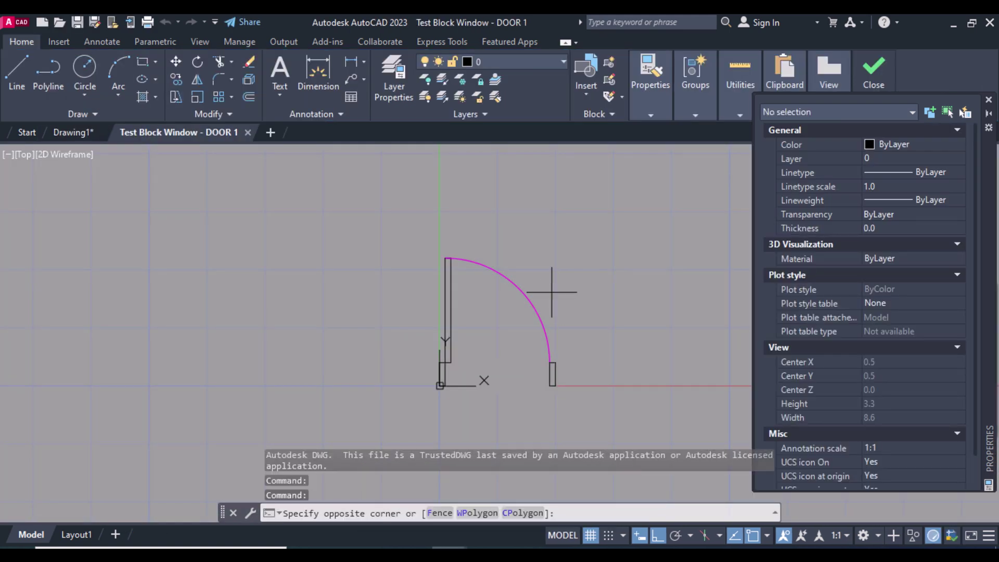
{"action": "left_click", "coordinate": [481, 286]}
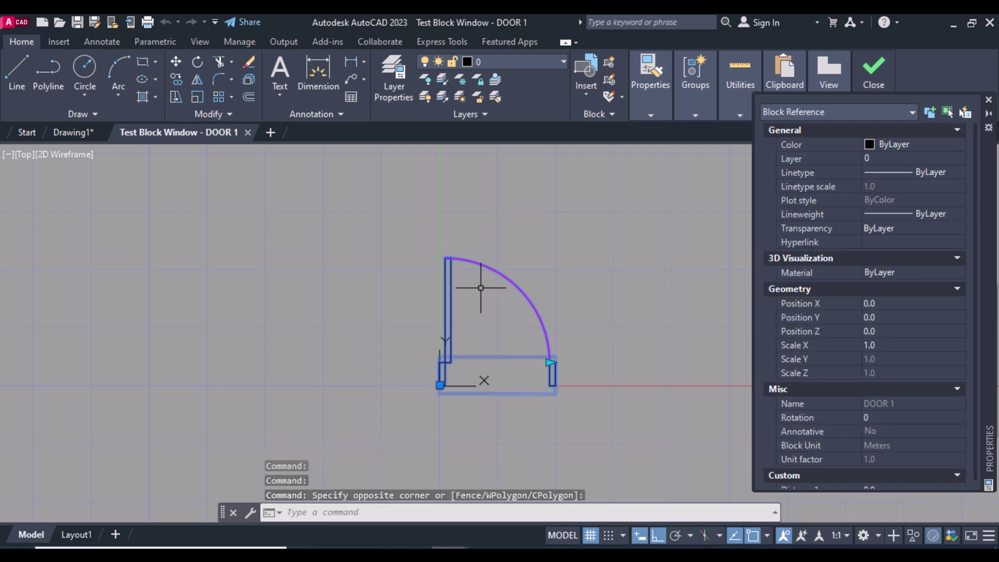
{"action": "left_click", "coordinate": [550, 363]}
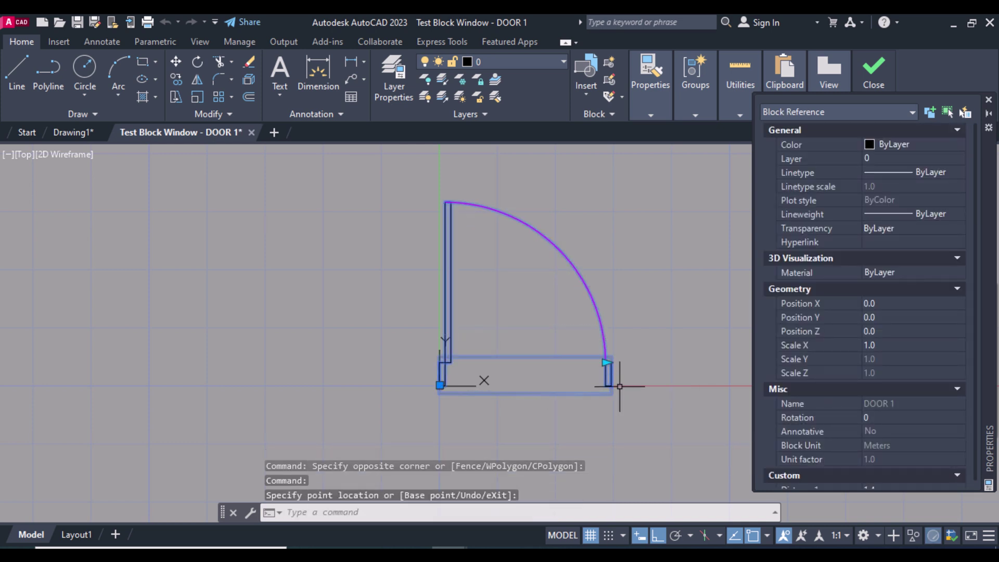
{"action": "left_click", "coordinate": [610, 382]}
{"action": "left_click", "coordinate": [608, 363]}
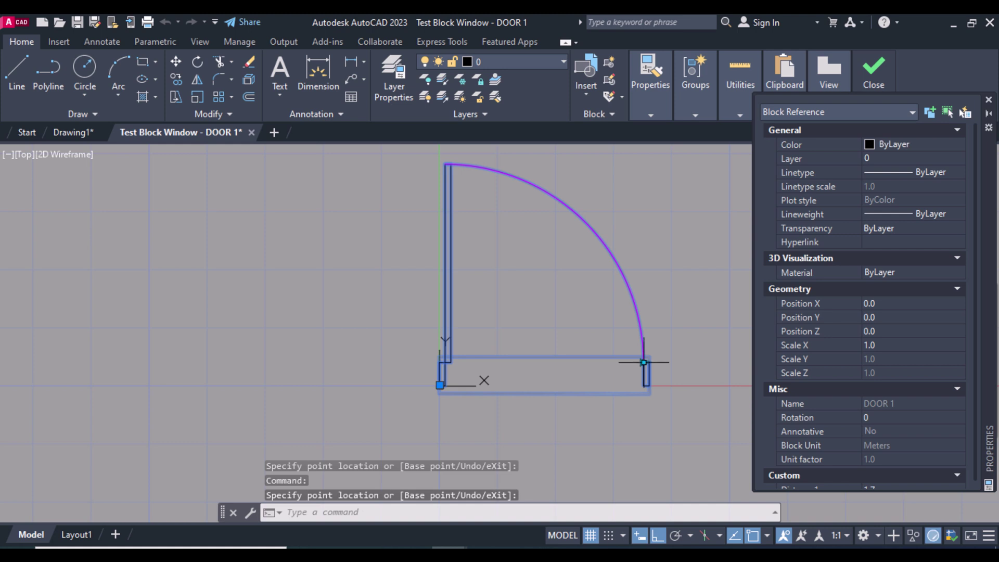
{"action": "left_click", "coordinate": [645, 363]}
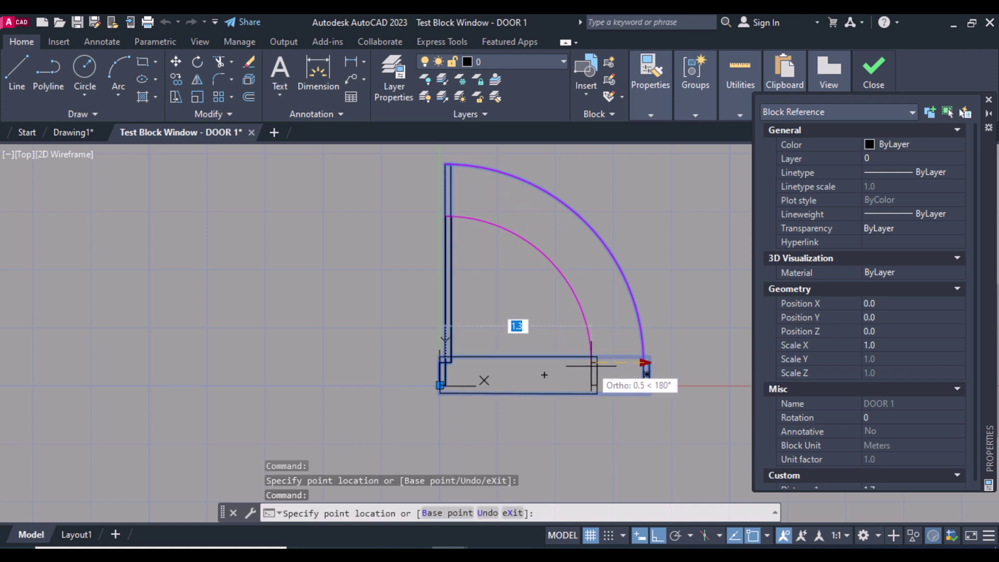
{"action": "type", "text": "0."}
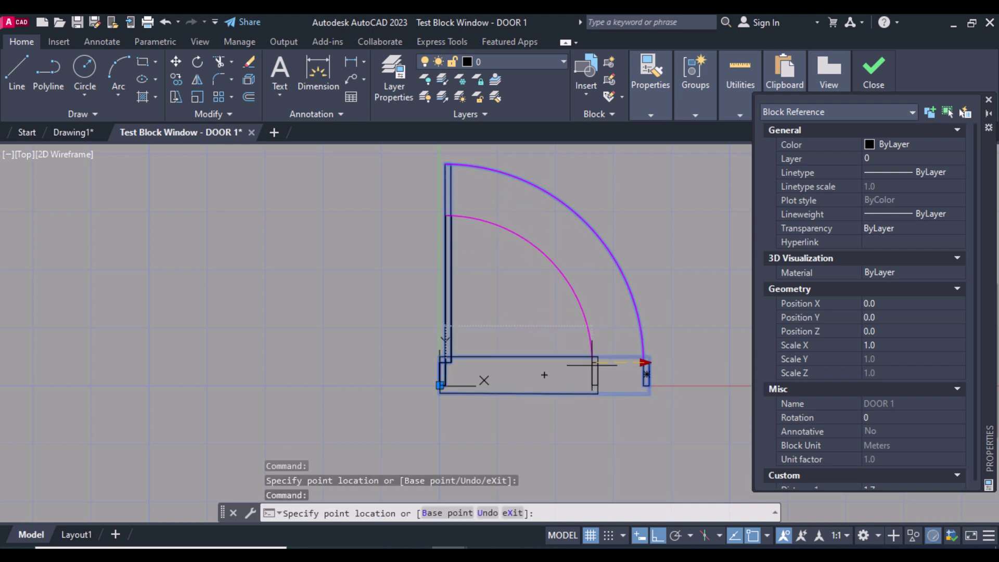
{"action": "type", "text": "9"}
{"action": "key", "text": "Return"}
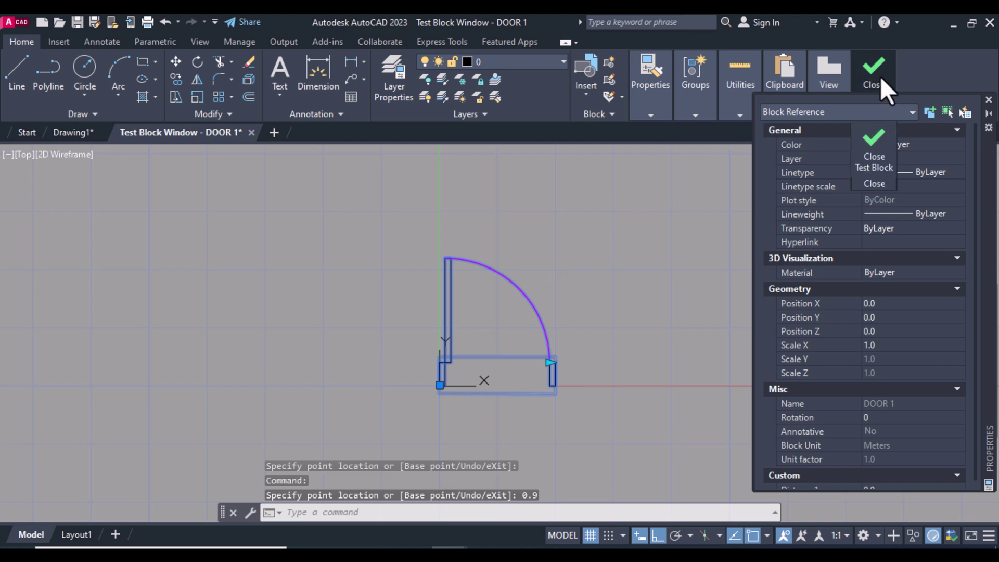
{"action": "left_click", "coordinate": [875, 154]}
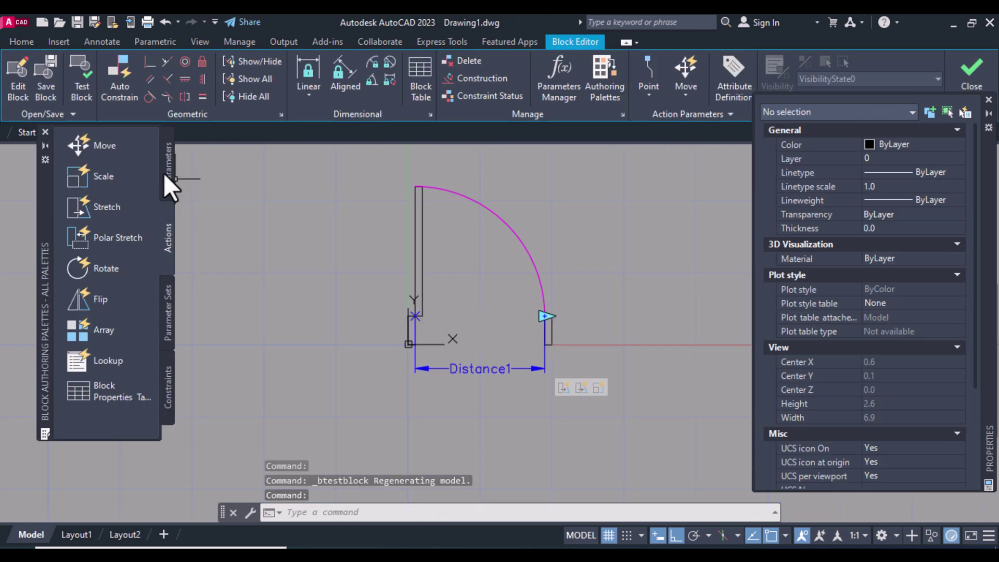
Step: Place a Basepoint parameter at the bottom corner of the door's left jamb
{"action": "left_click", "coordinate": [169, 175]}
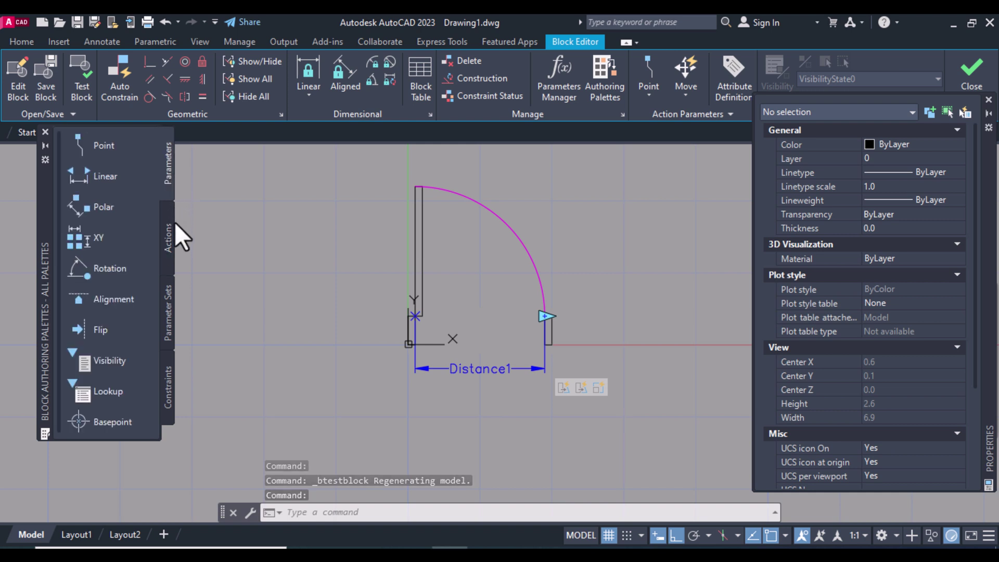
{"action": "left_click", "coordinate": [77, 423]}
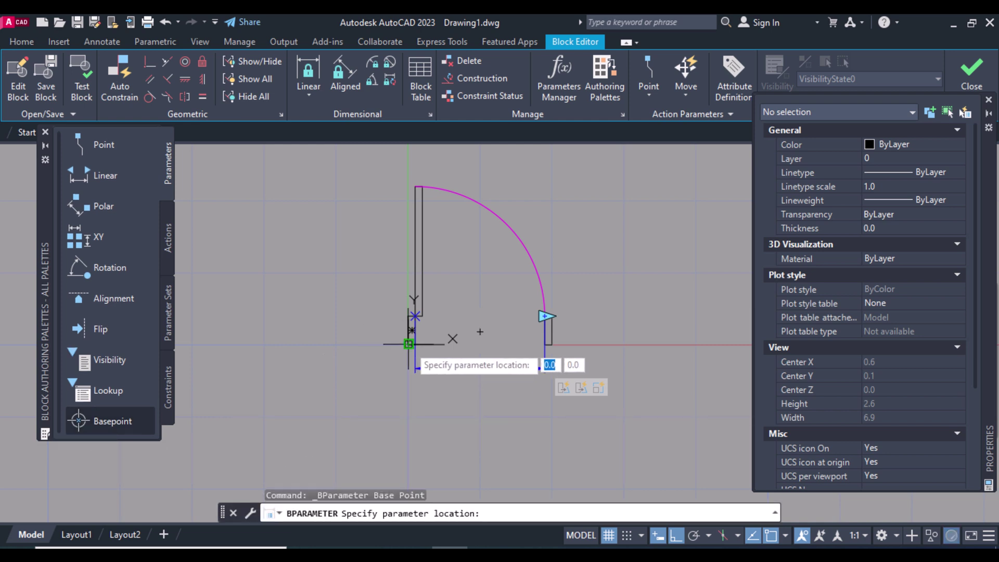
{"action": "left_click", "coordinate": [409, 345]}
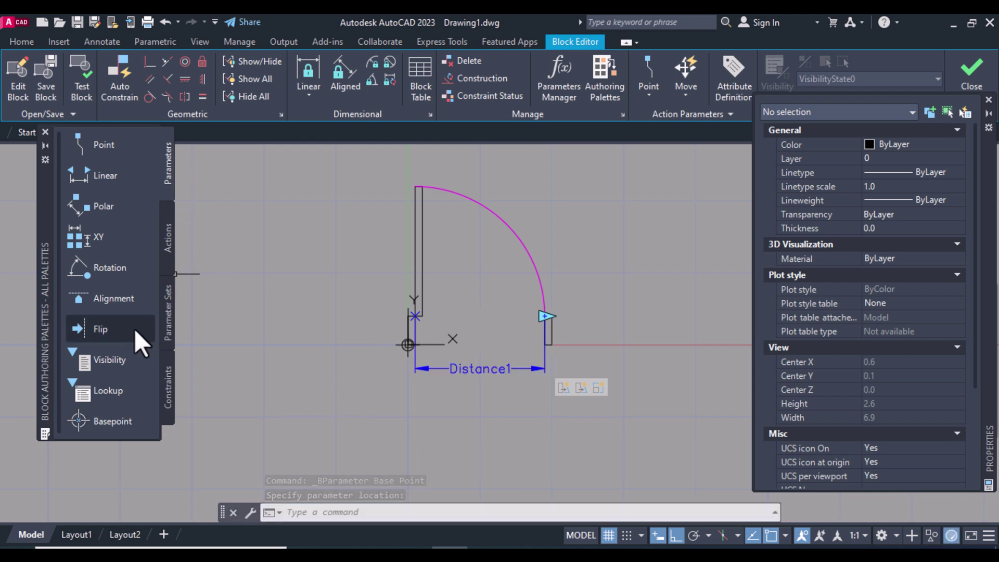
Step: Add Flip state1 with a vertical reflection line through mid-door, its label placed above the door
{"action": "left_click", "coordinate": [83, 327]}
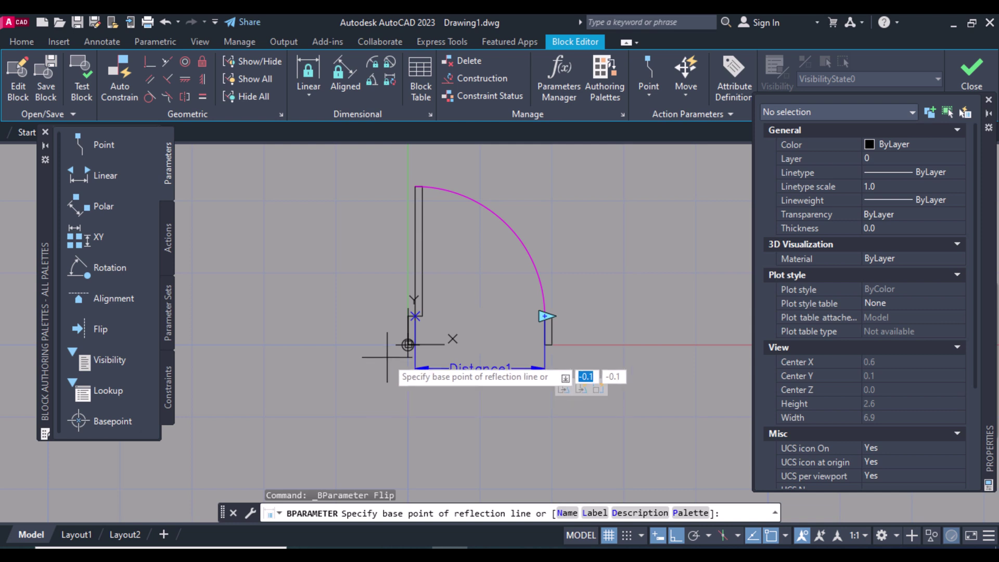
{"action": "scroll", "coordinate": [414, 315], "scroll_direction": "up", "scroll_amount": 4}
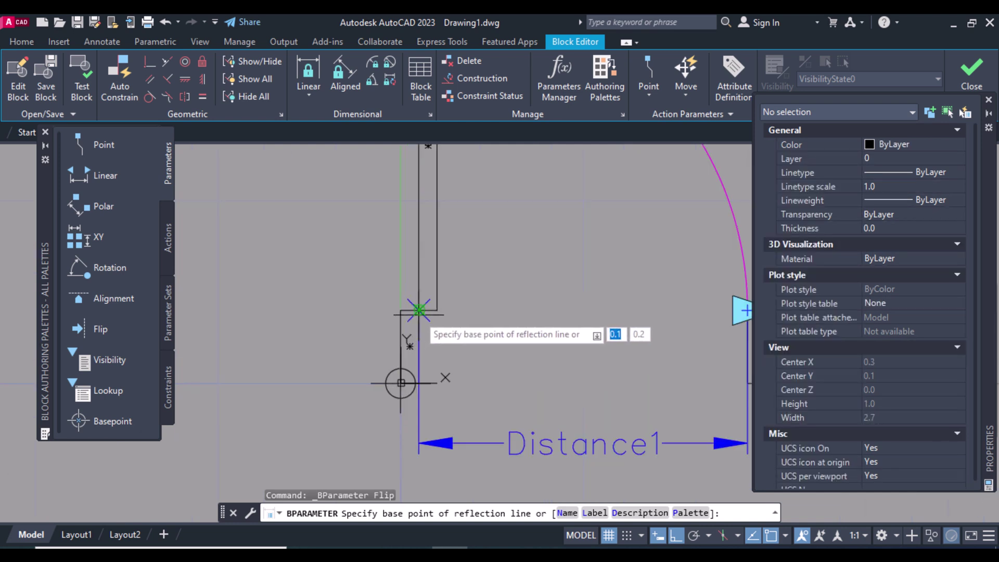
{"action": "scroll", "coordinate": [420, 311], "scroll_direction": "down", "scroll_amount": 2}
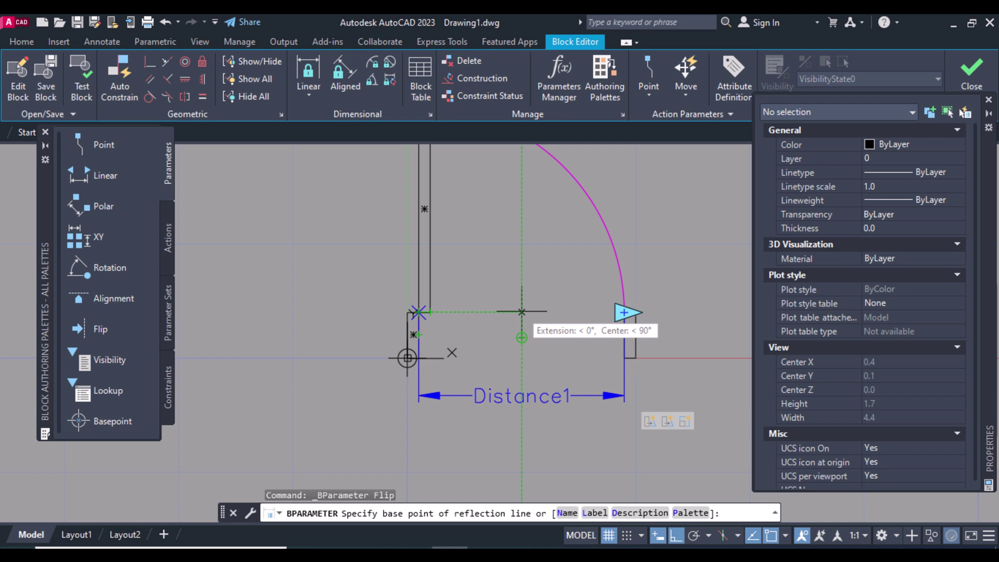
{"action": "left_click", "coordinate": [522, 312]}
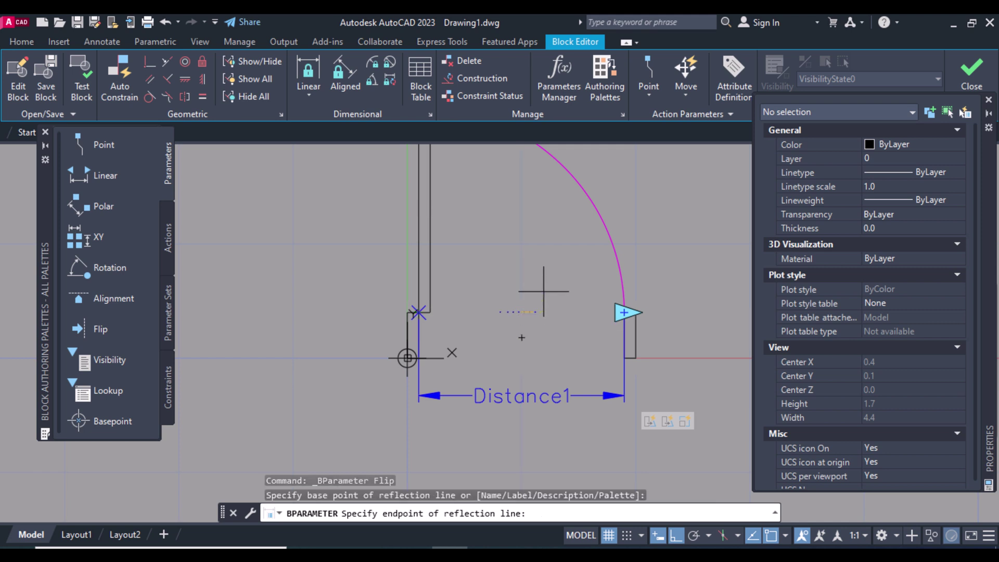
{"action": "scroll", "coordinate": [544, 291], "scroll_direction": "down", "scroll_amount": 2}
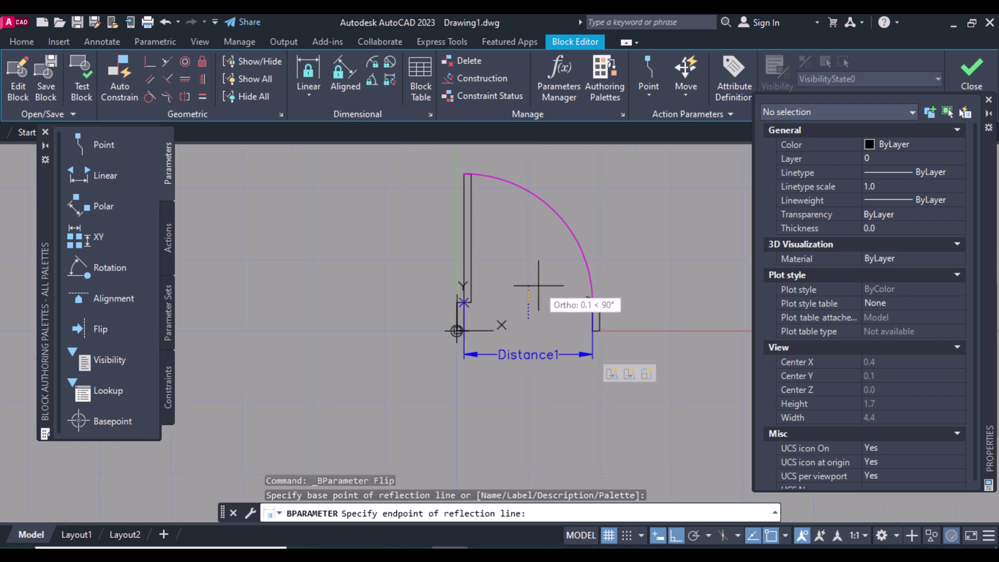
{"action": "left_click", "coordinate": [529, 161]}
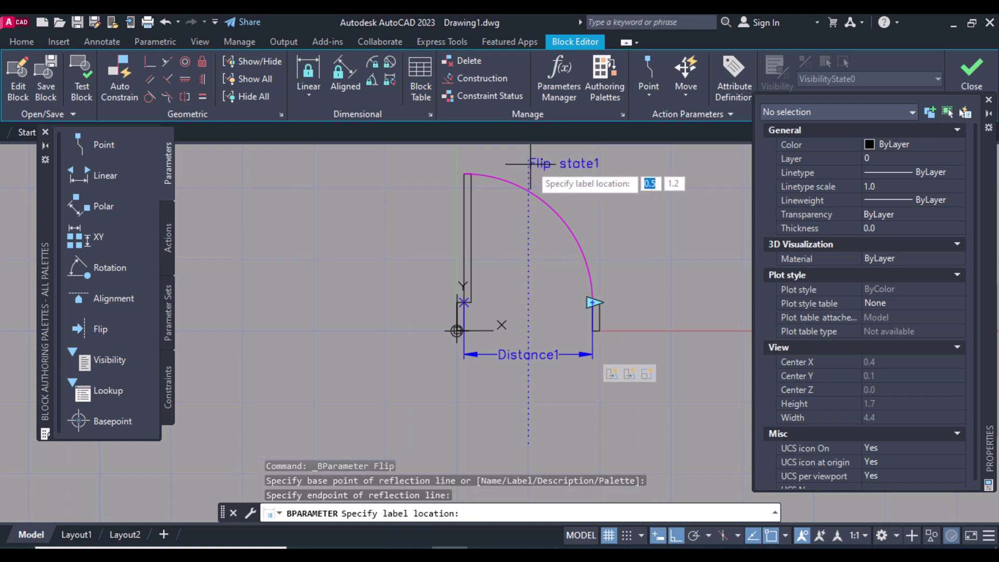
{"action": "left_click", "coordinate": [530, 164]}
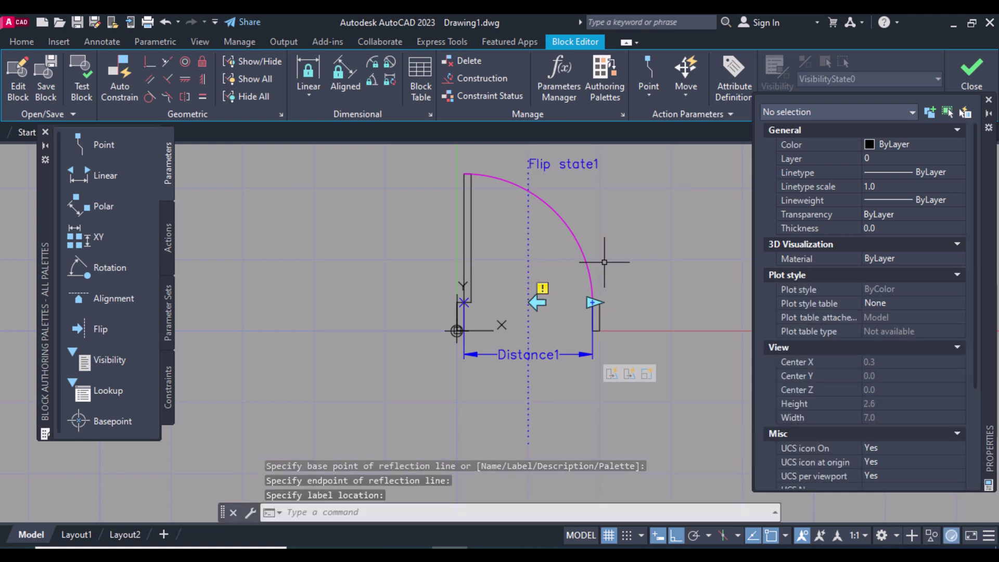
{"action": "left_click", "coordinate": [165, 252]}
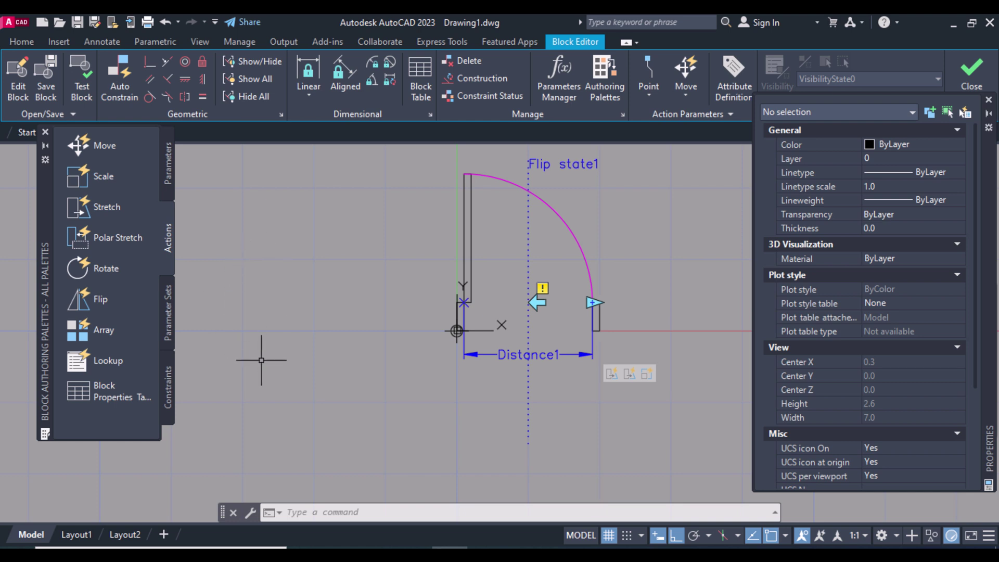
Step: Attach a Flip action to Flip state1 covering all 13 door objects, then test the block
{"action": "left_click", "coordinate": [95, 301]}
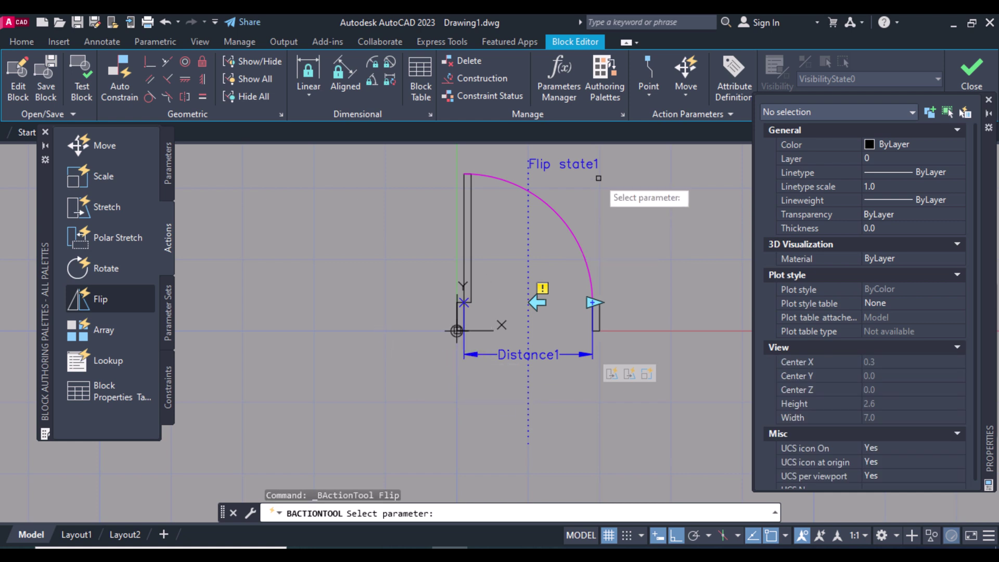
{"action": "left_click", "coordinate": [567, 164]}
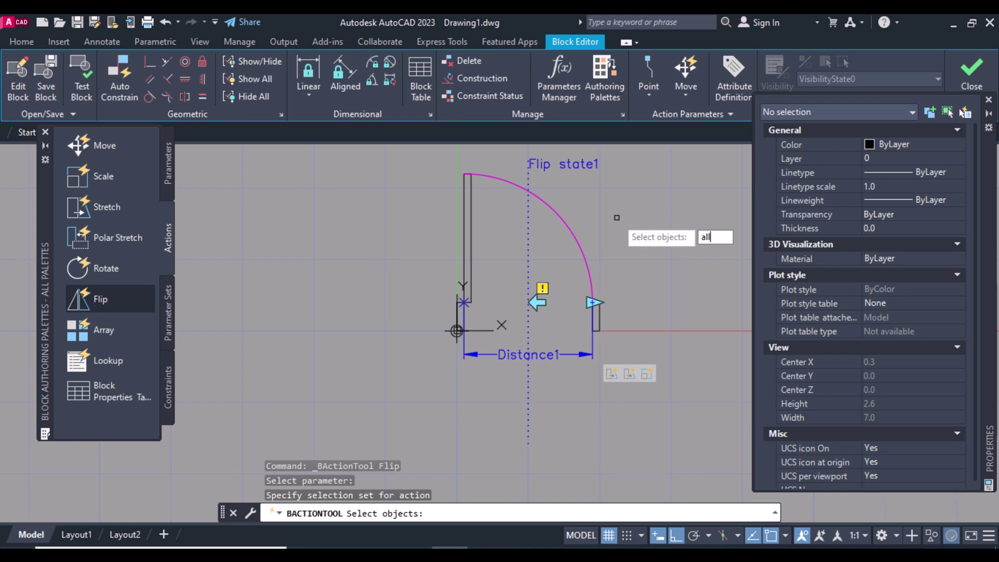
{"action": "key", "text": "Return"}
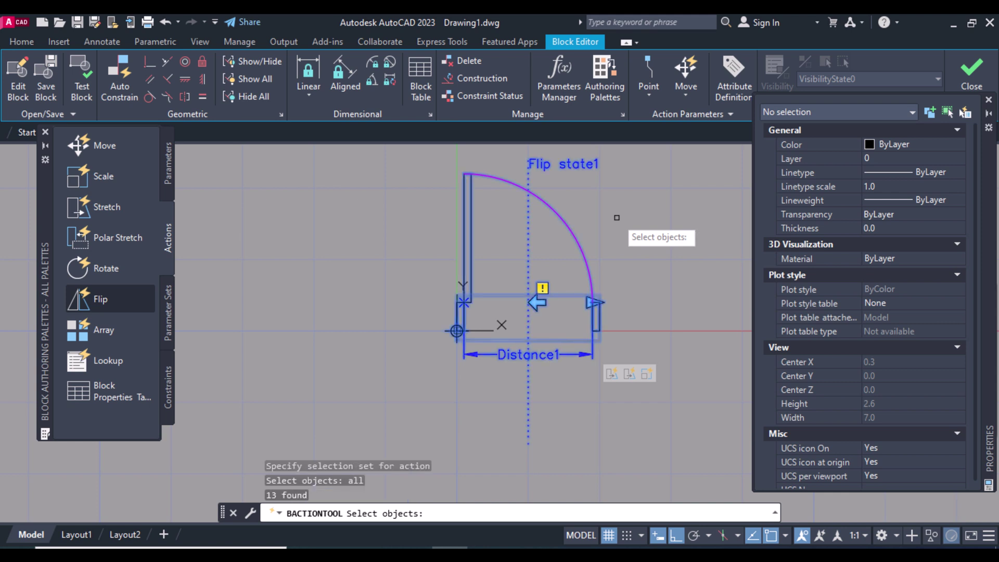
{"action": "key", "text": "Return"}
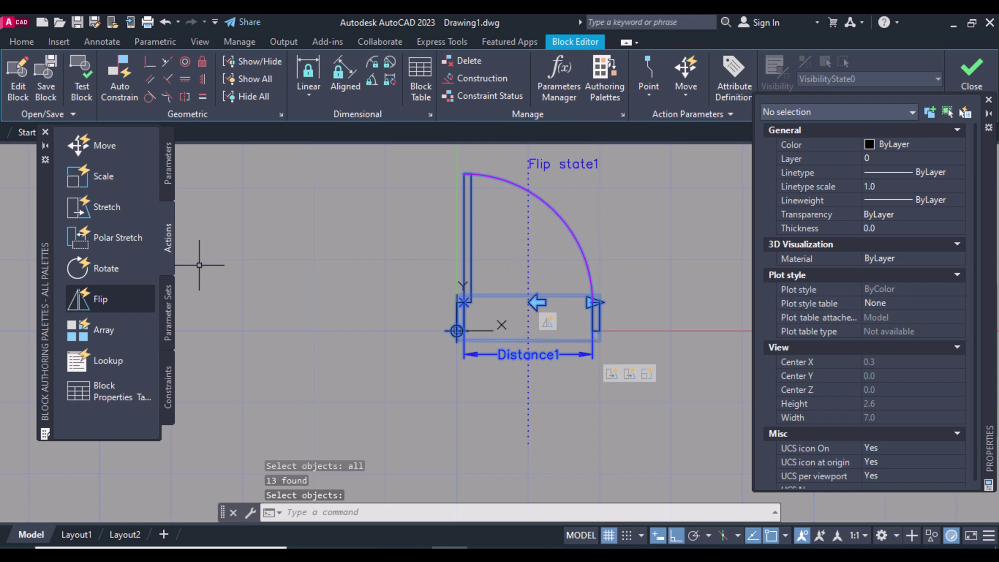
{"action": "left_click", "coordinate": [80, 79]}
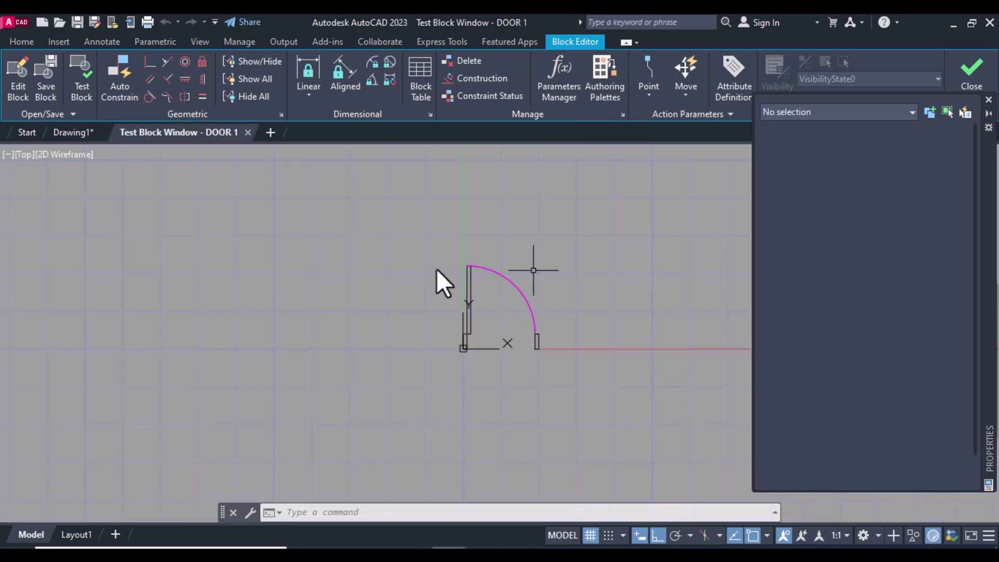
Step: Select the test door, flip it, widen it leftward, flip it back, and clear the selection
{"action": "left_click", "coordinate": [448, 265]}
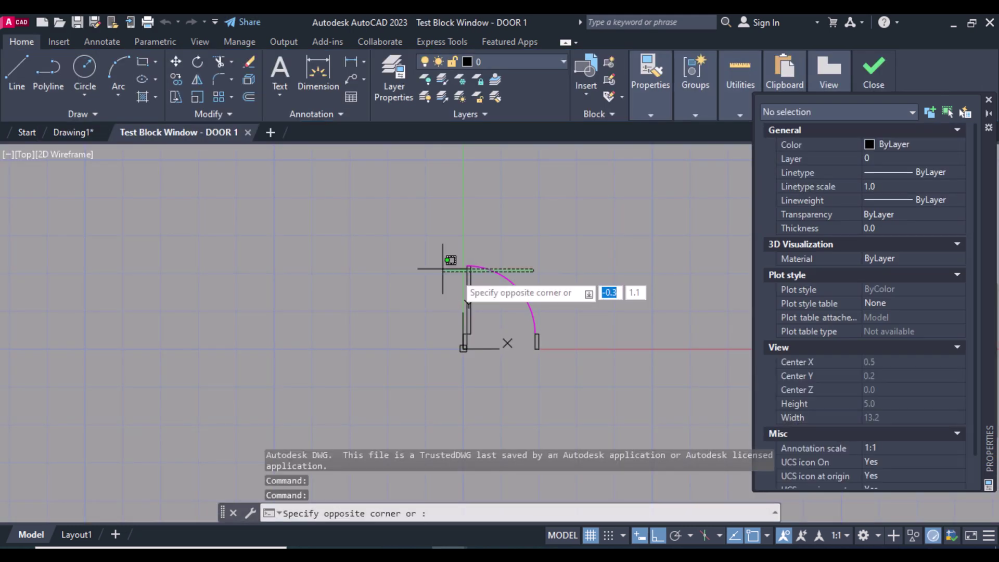
{"action": "left_click", "coordinate": [508, 348]}
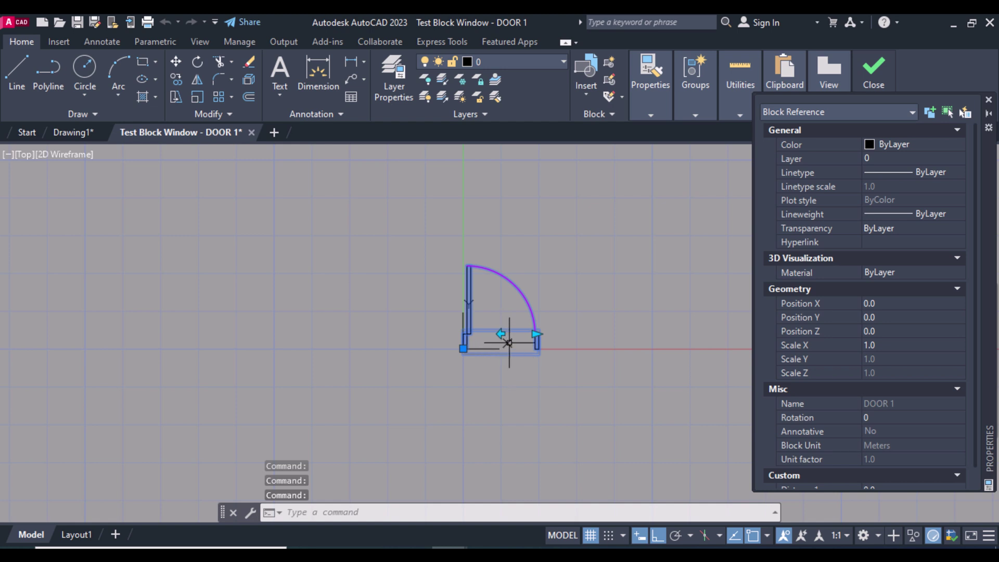
{"action": "left_click", "coordinate": [501, 334]}
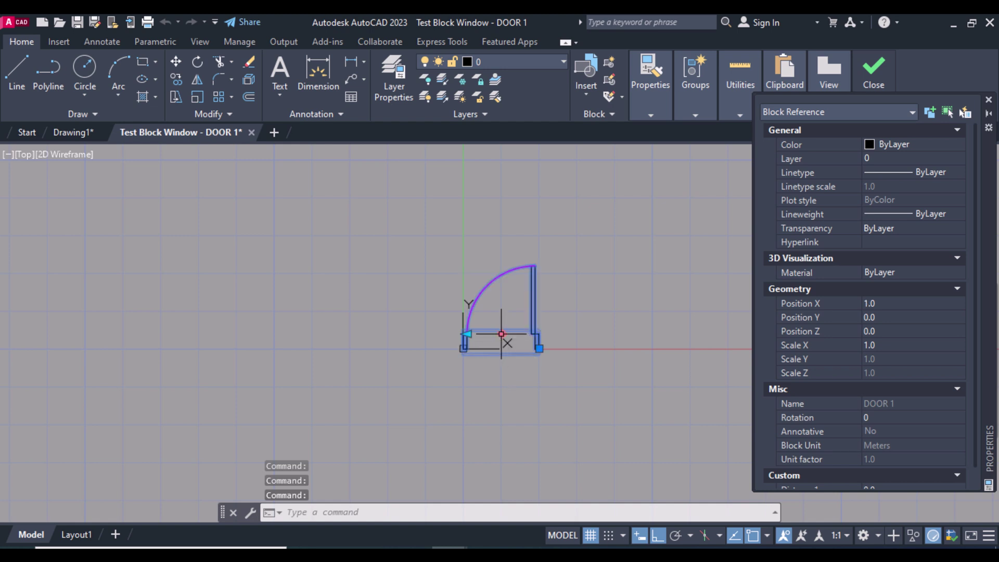
{"action": "left_click", "coordinate": [469, 335]}
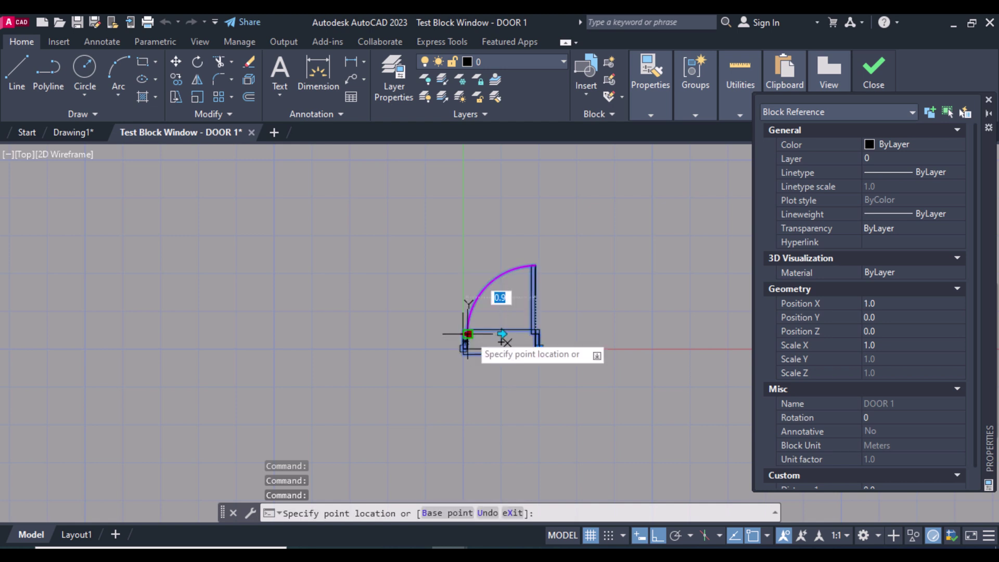
{"action": "left_click", "coordinate": [426, 334]}
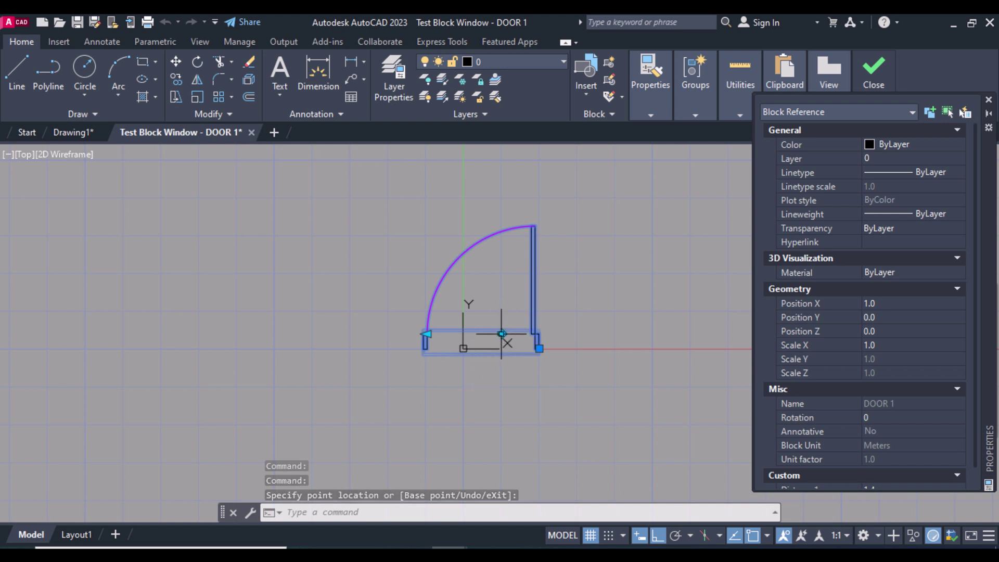
{"action": "left_click", "coordinate": [501, 334]}
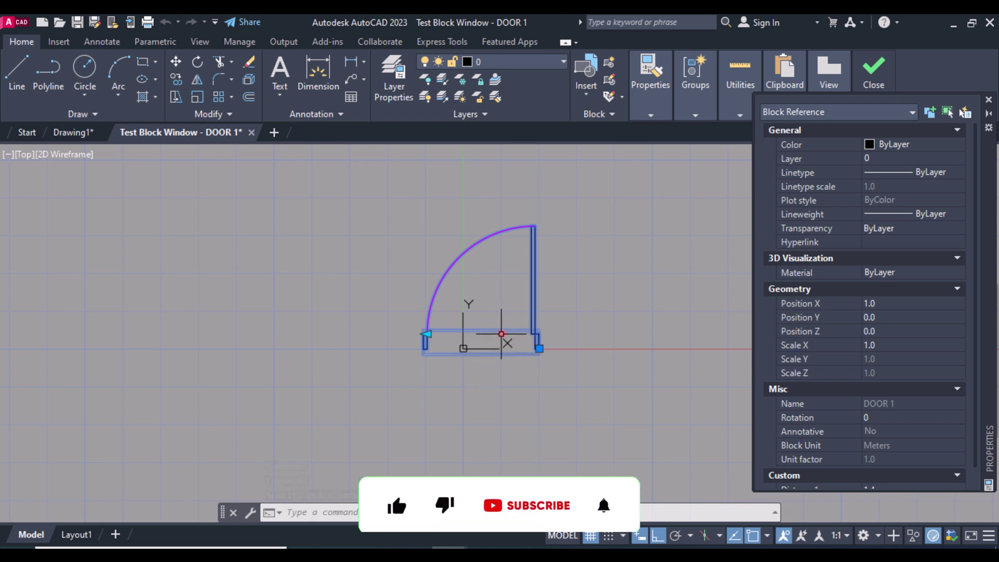
{"action": "key", "text": "Escape"}
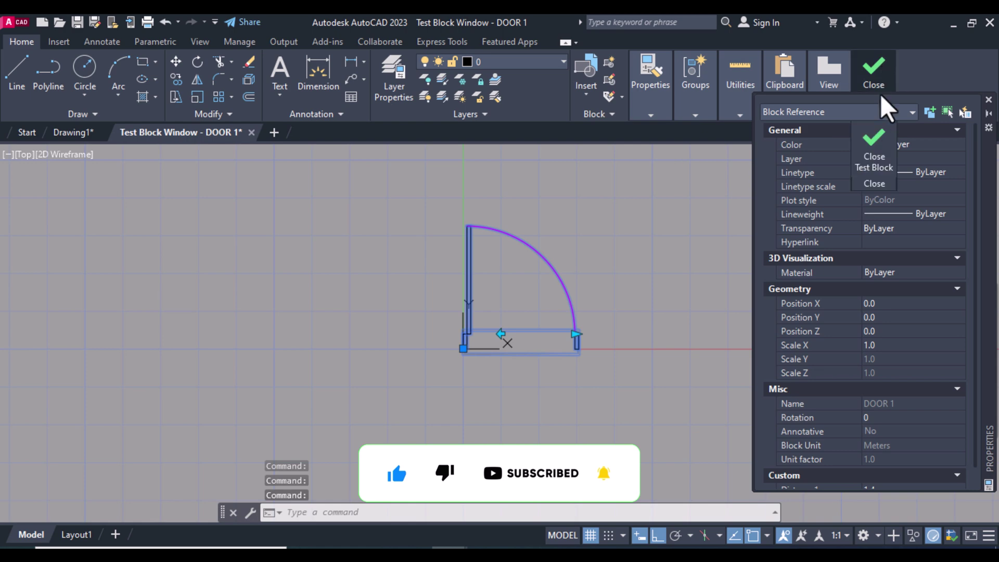
{"action": "key", "text": "Escape"}
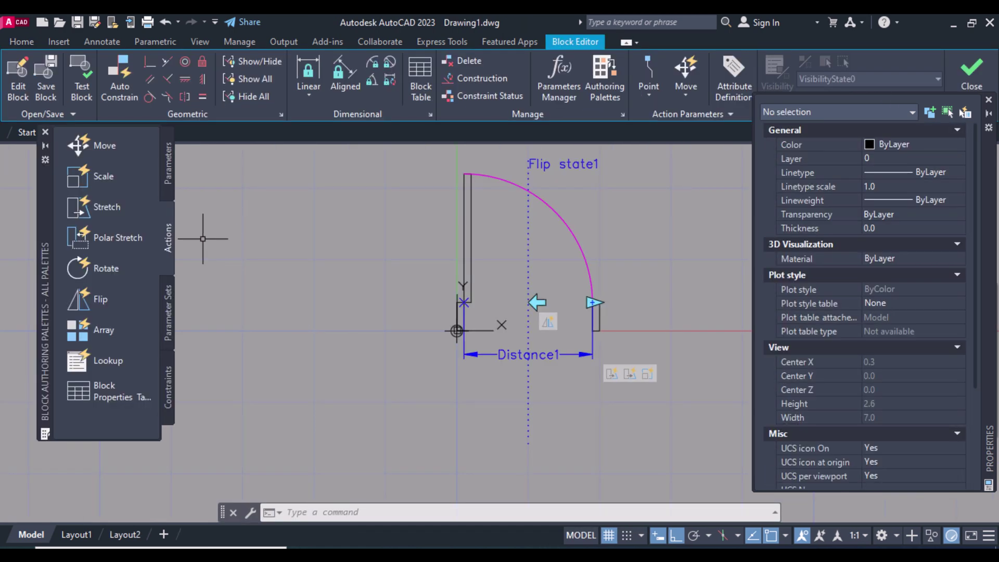
Step: Add a Move action on Distance1's right end moving the Flip state1 label and flip arrow
{"action": "left_click", "coordinate": [93, 147]}
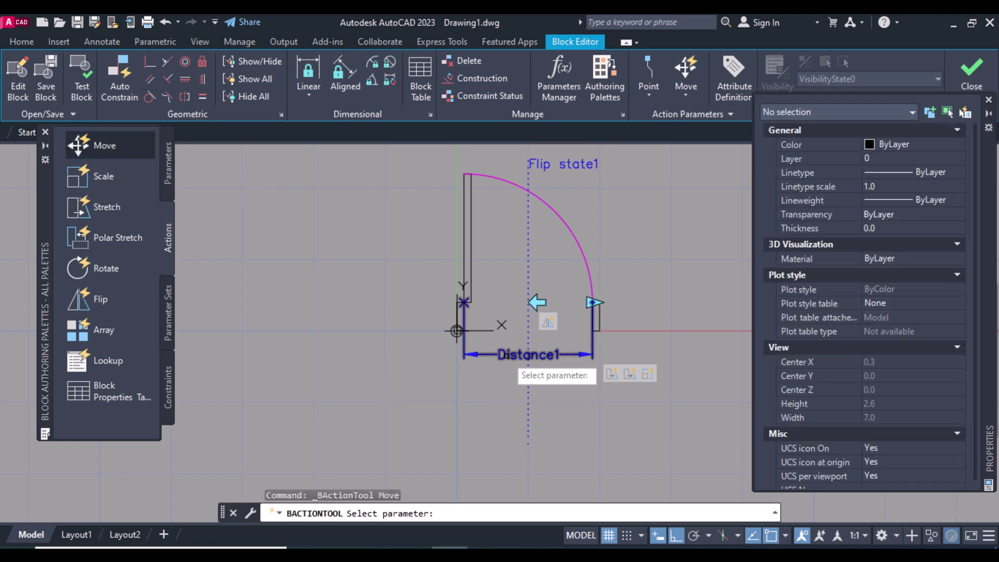
{"action": "left_click", "coordinate": [507, 355]}
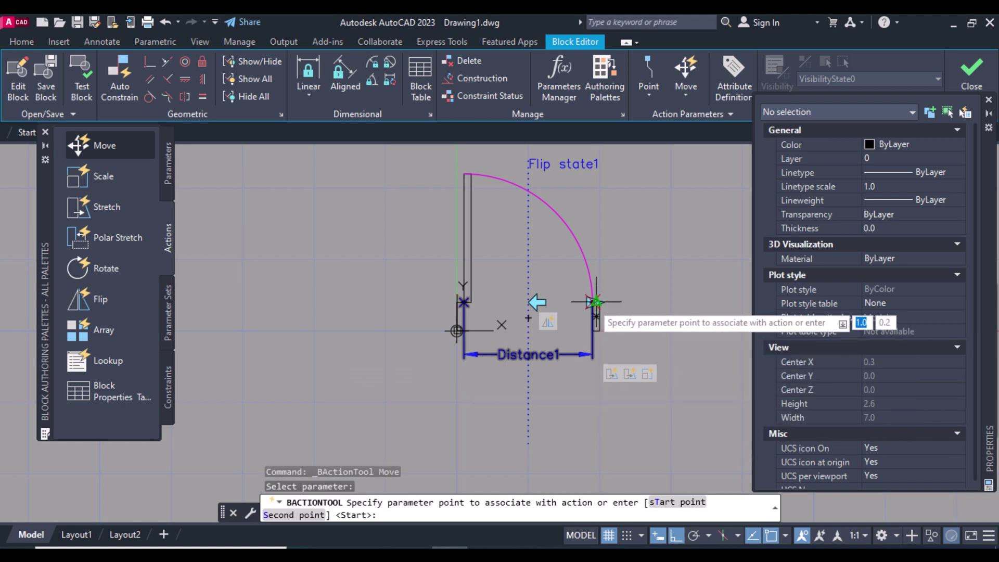
{"action": "left_click", "coordinate": [594, 302]}
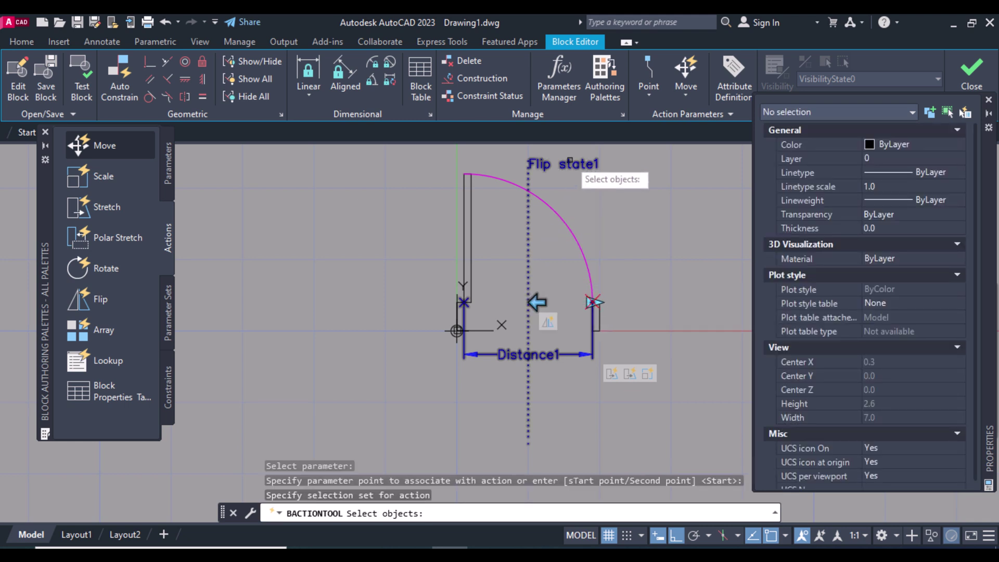
{"action": "left_click", "coordinate": [570, 161]}
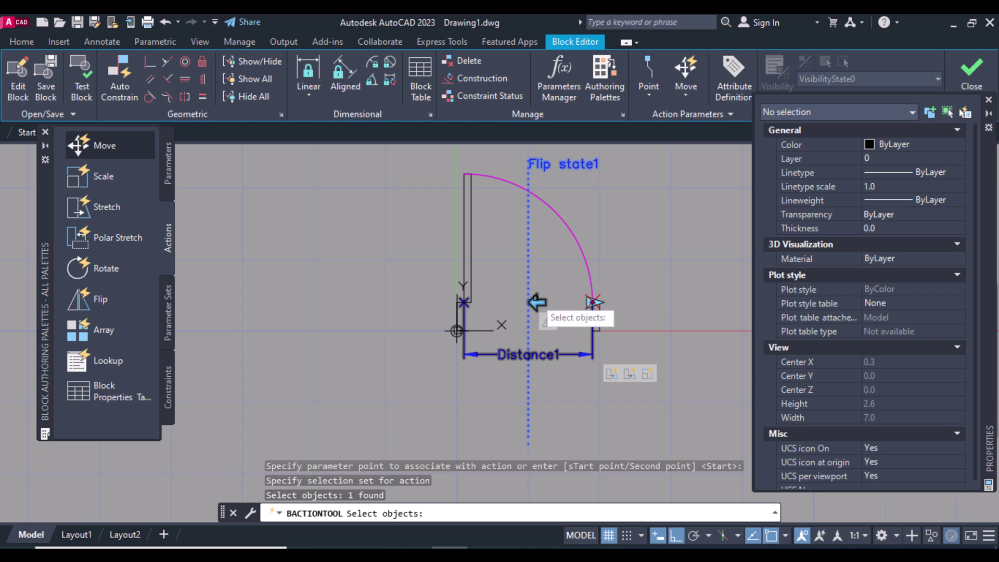
{"action": "left_click", "coordinate": [535, 301]}
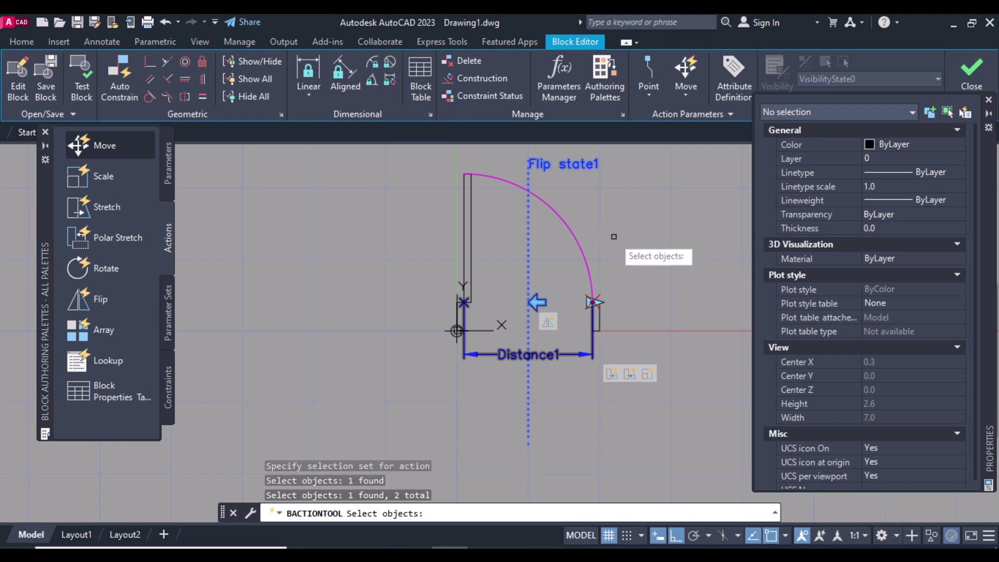
{"action": "key", "text": "Return"}
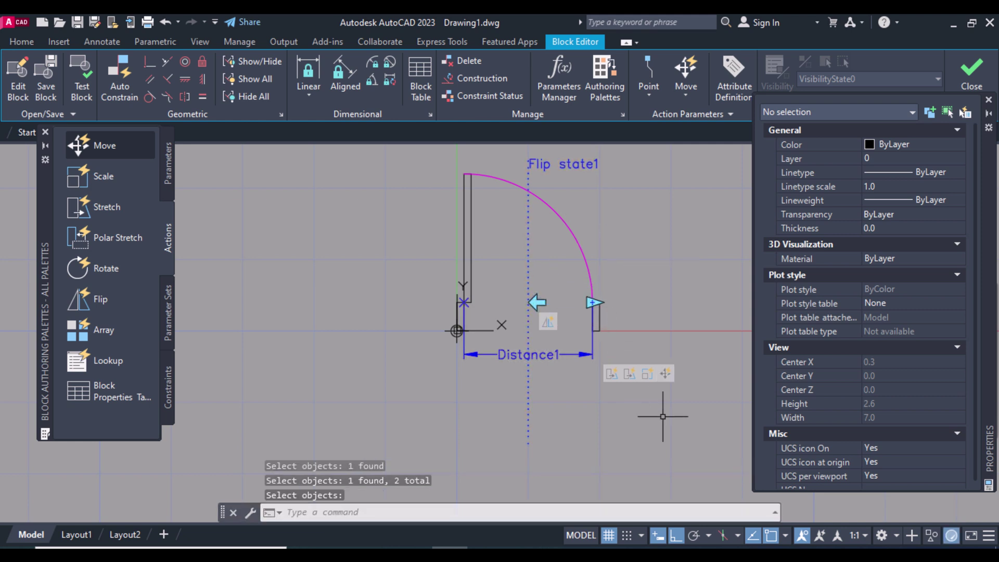
Step: Set the Move action's distance multiplier to 0.5 and open DOOR 1 for testing
{"action": "left_click", "coordinate": [664, 373]}
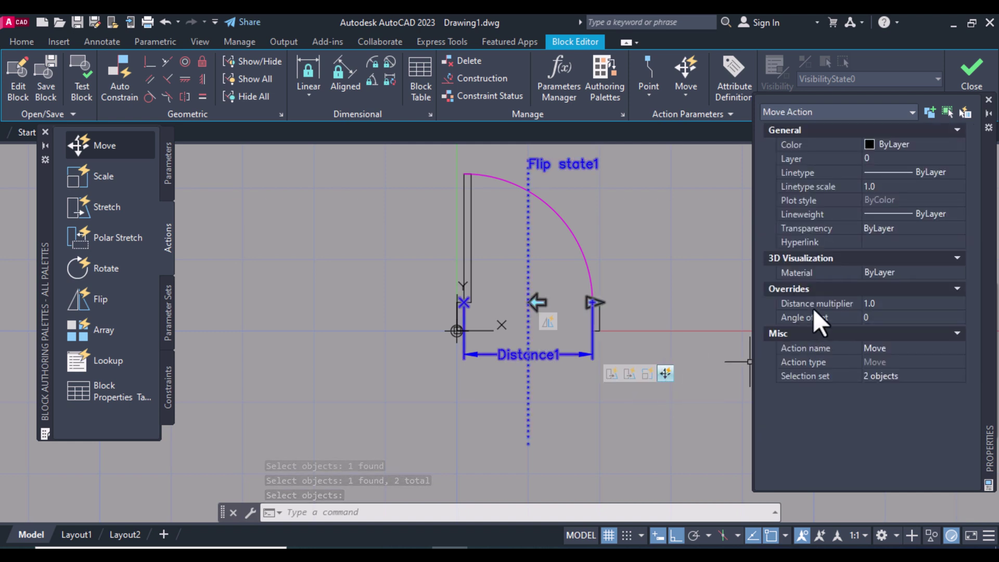
{"action": "left_click", "coordinate": [882, 305]}
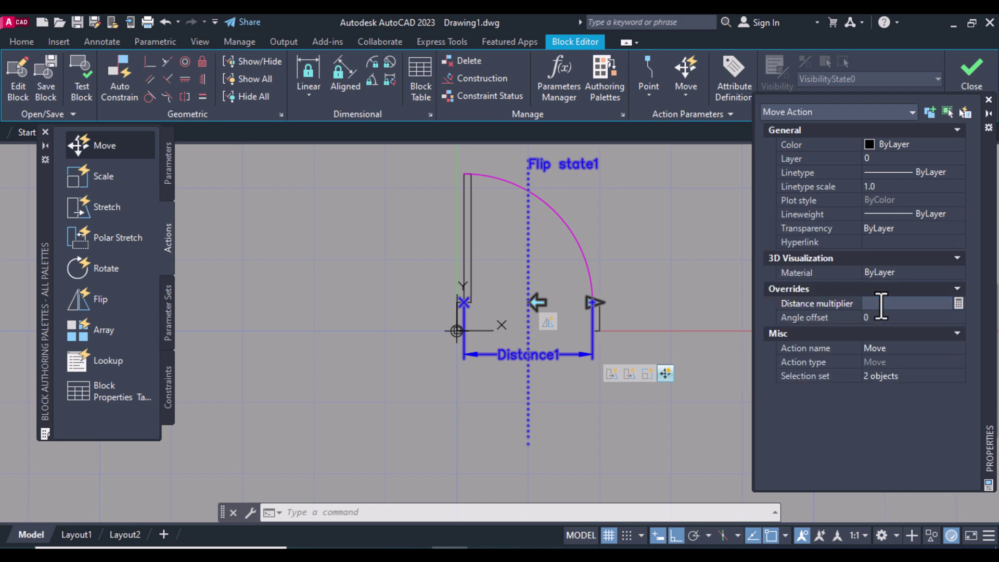
{"action": "key", "text": "Tab"}
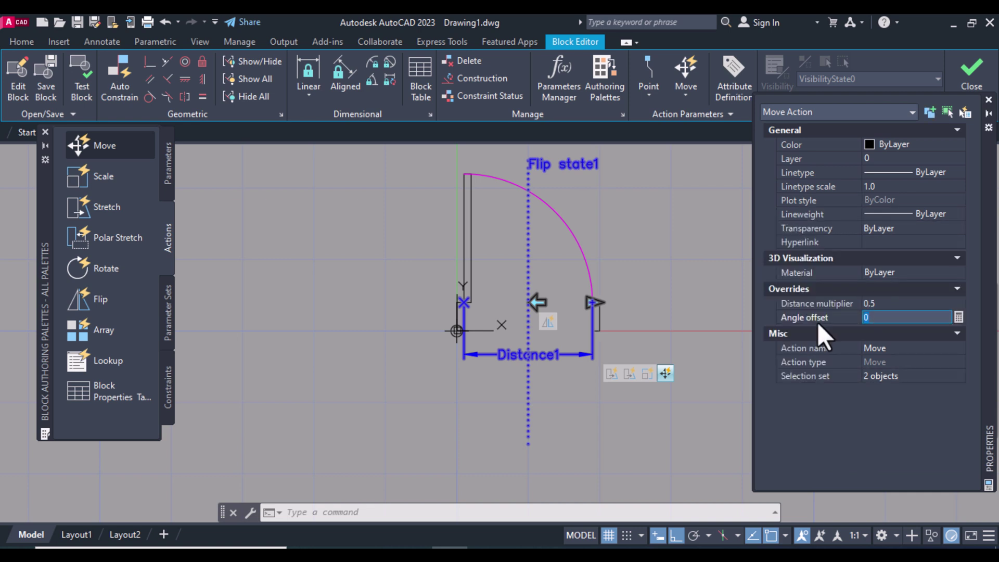
{"action": "left_click", "coordinate": [72, 76]}
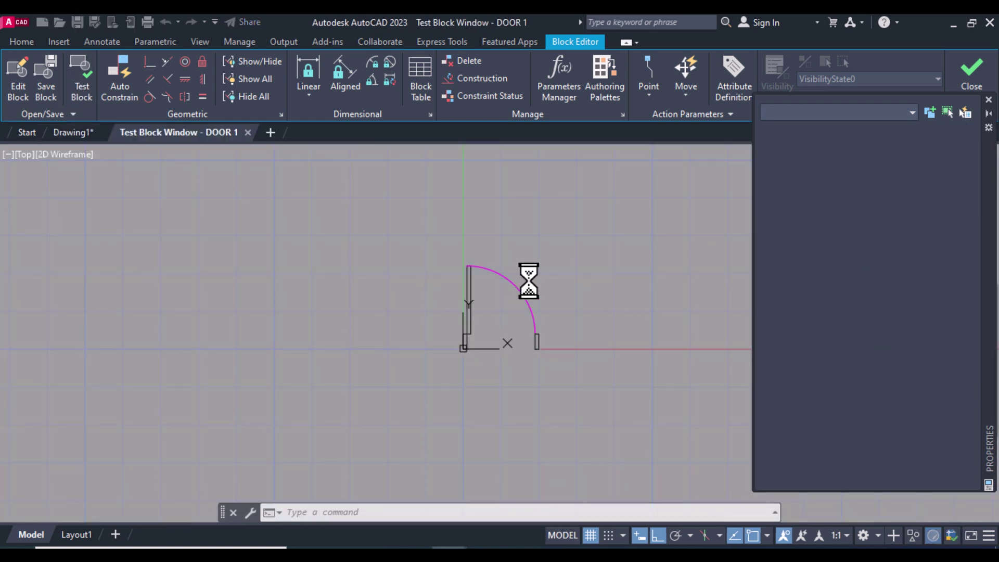
Step: Select the test door and stretch its width grip to a wider opening
{"action": "left_click", "coordinate": [536, 351]}
{"action": "left_click", "coordinate": [474, 286]}
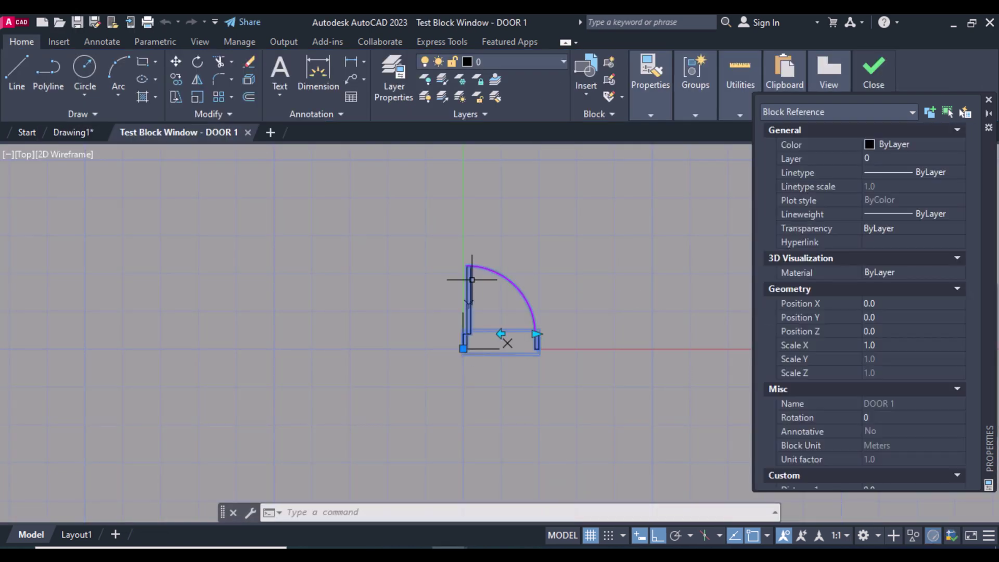
{"action": "scroll", "coordinate": [528, 334], "scroll_direction": "up", "scroll_amount": 2}
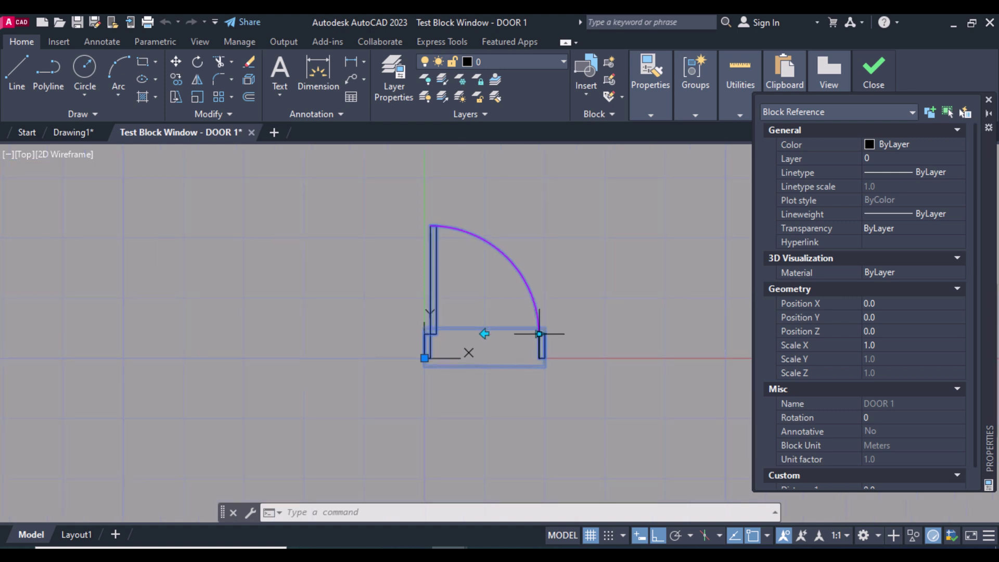
{"action": "left_click", "coordinate": [539, 333]}
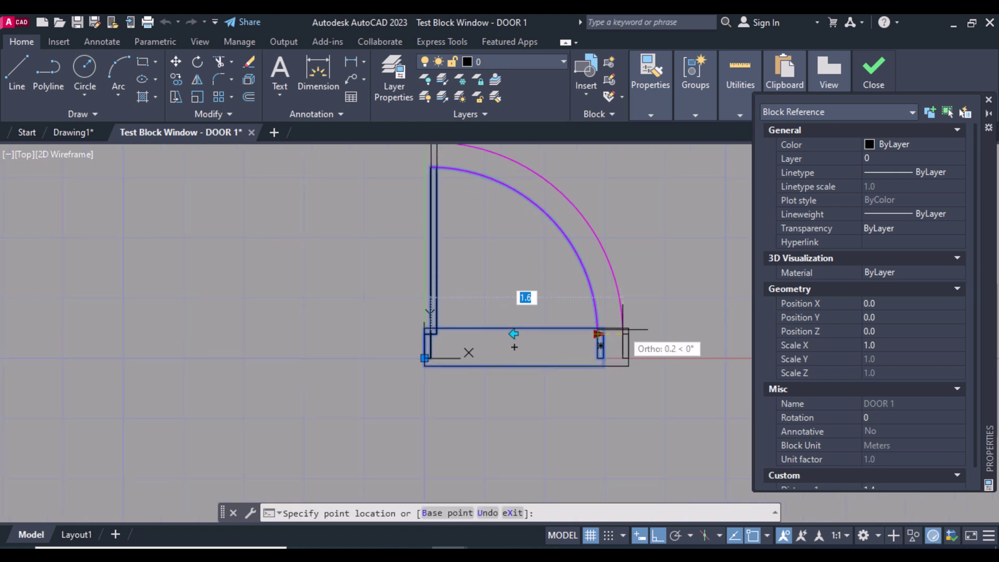
{"action": "left_click", "coordinate": [641, 323]}
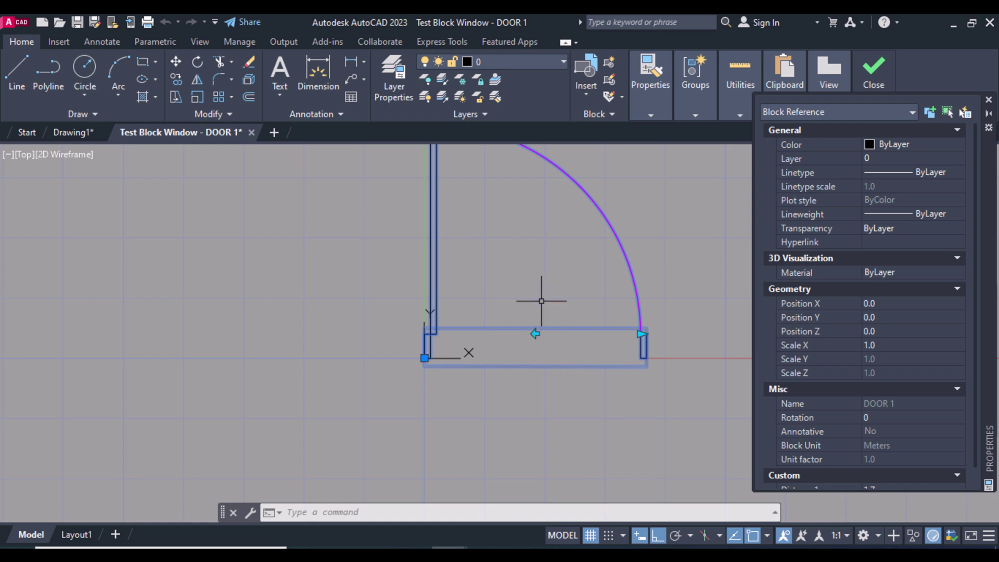
Step: Flip the door left, right and left again, then close the Test Block Window
{"action": "left_click", "coordinate": [536, 333]}
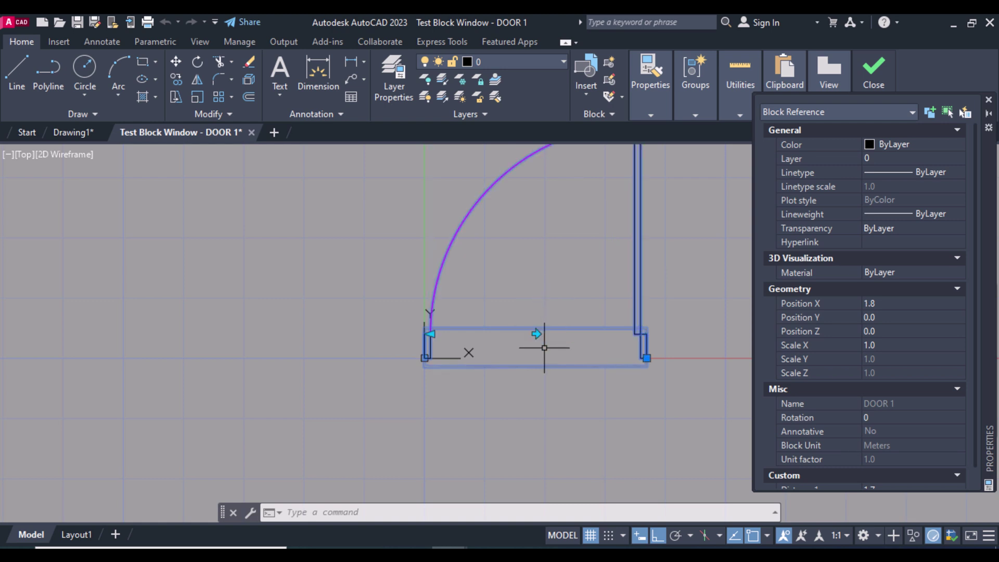
{"action": "left_click", "coordinate": [536, 334]}
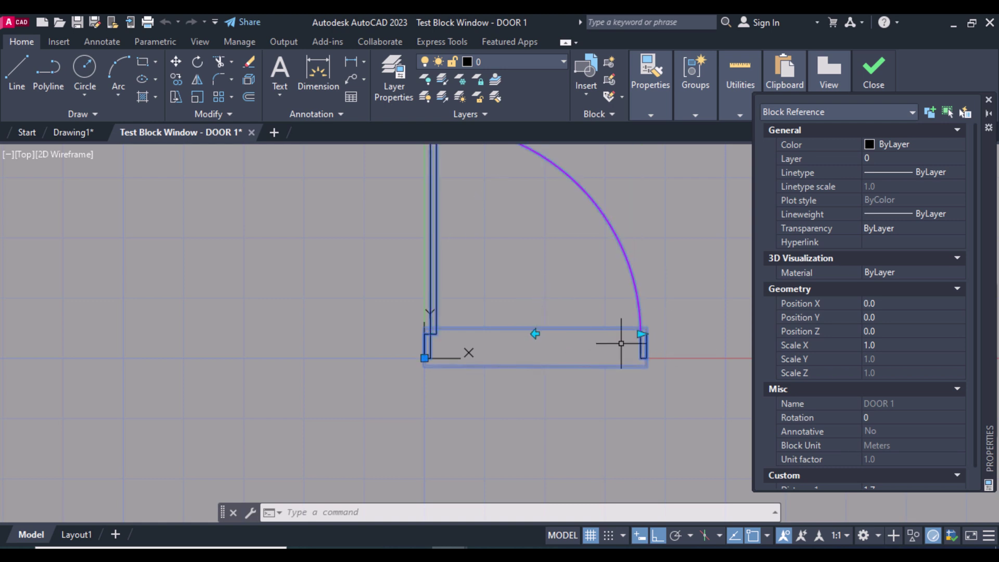
{"action": "left_click", "coordinate": [536, 334]}
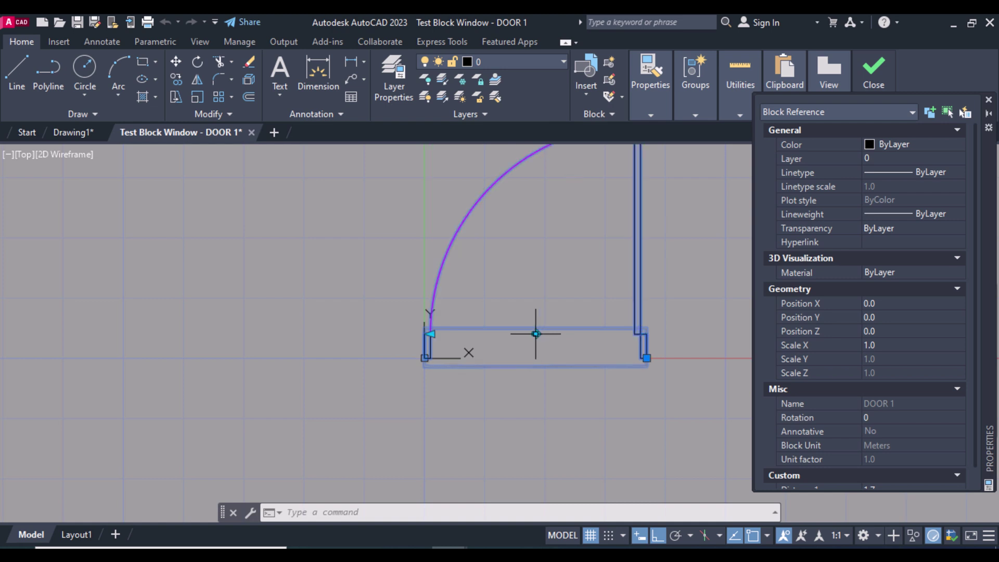
{"action": "left_click", "coordinate": [439, 332]}
{"action": "key", "text": "Escape"}
{"action": "scroll", "coordinate": [531, 396], "scroll_direction": "down", "scroll_amount": 3}
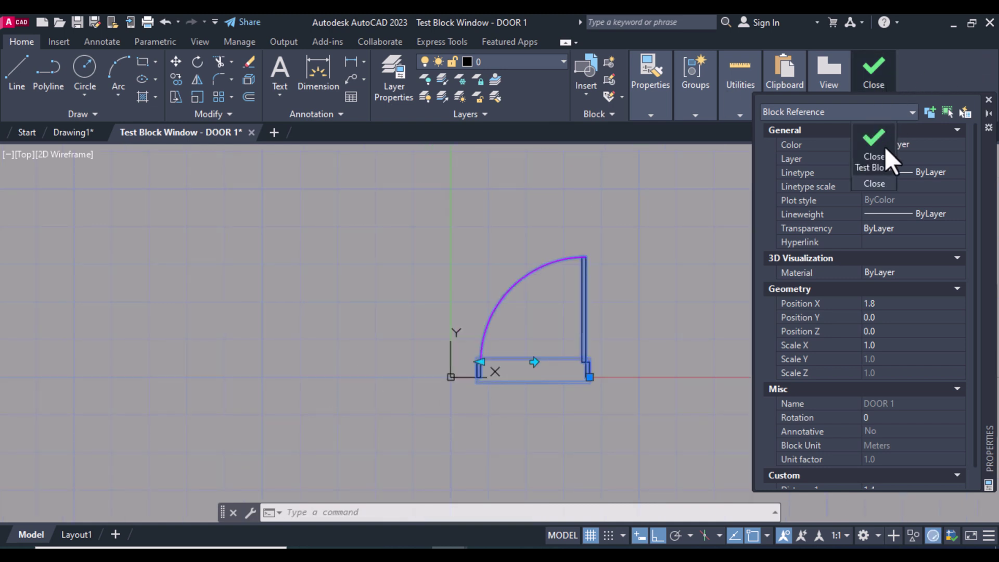
{"action": "left_click", "coordinate": [883, 151]}
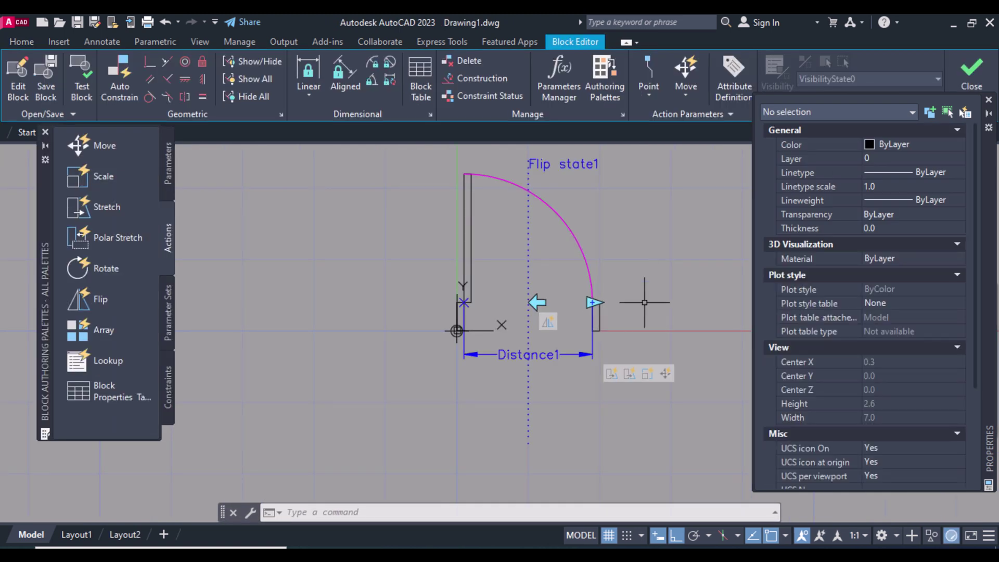
Step: Add Flip state2 with a horizontal reflection line from the door corner
{"action": "left_click", "coordinate": [167, 166]}
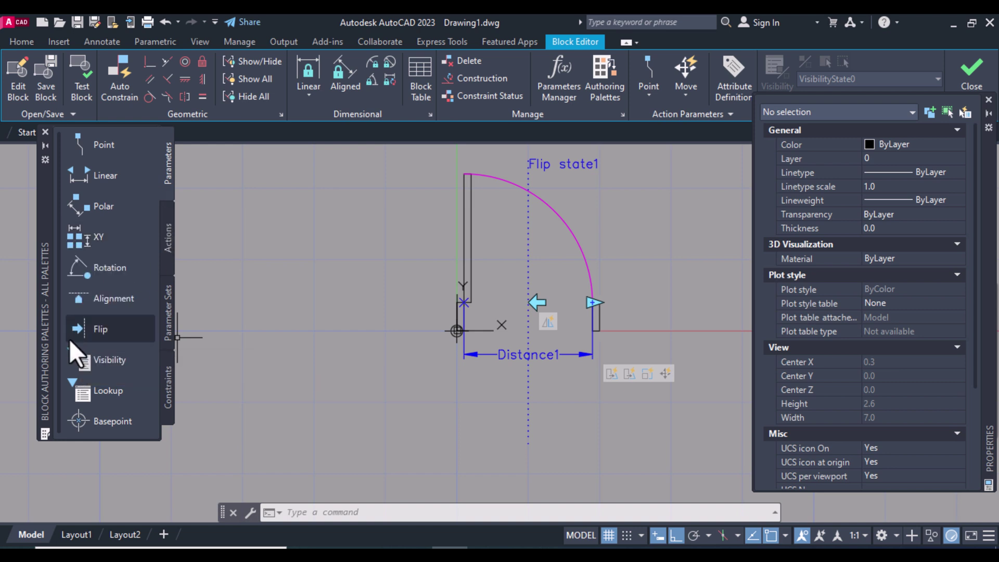
{"action": "left_click", "coordinate": [100, 329]}
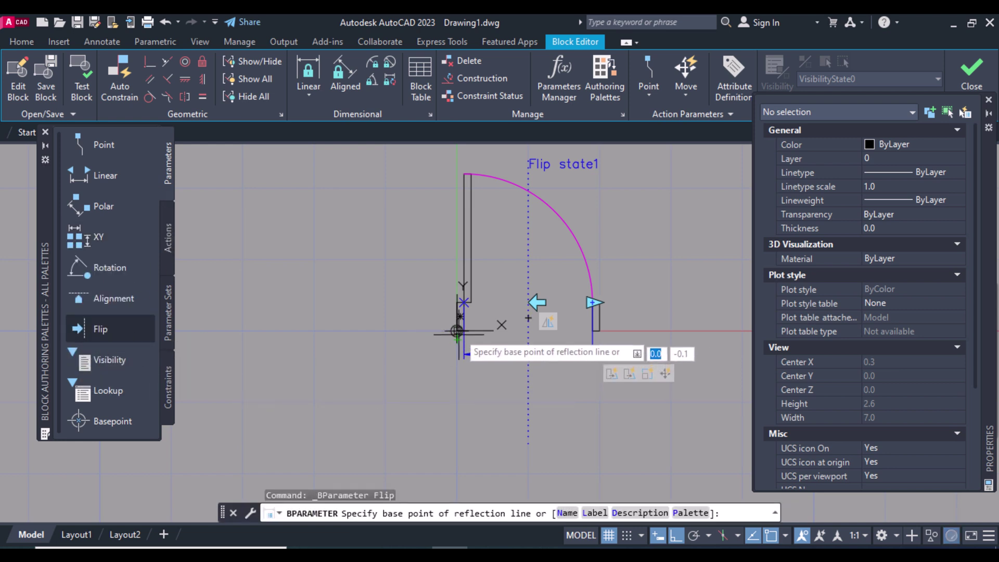
{"action": "left_click", "coordinate": [457, 331]}
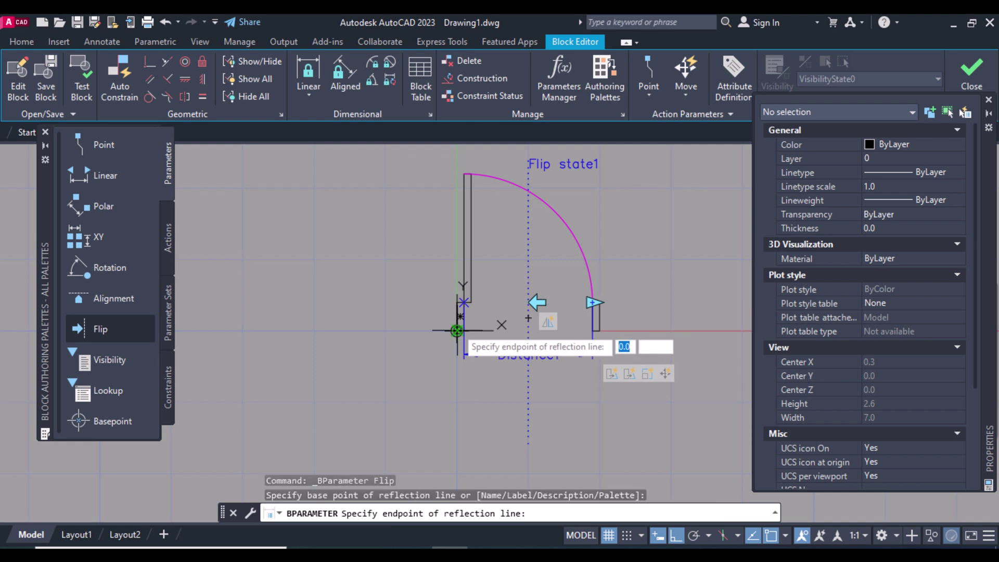
{"action": "left_click", "coordinate": [677, 330]}
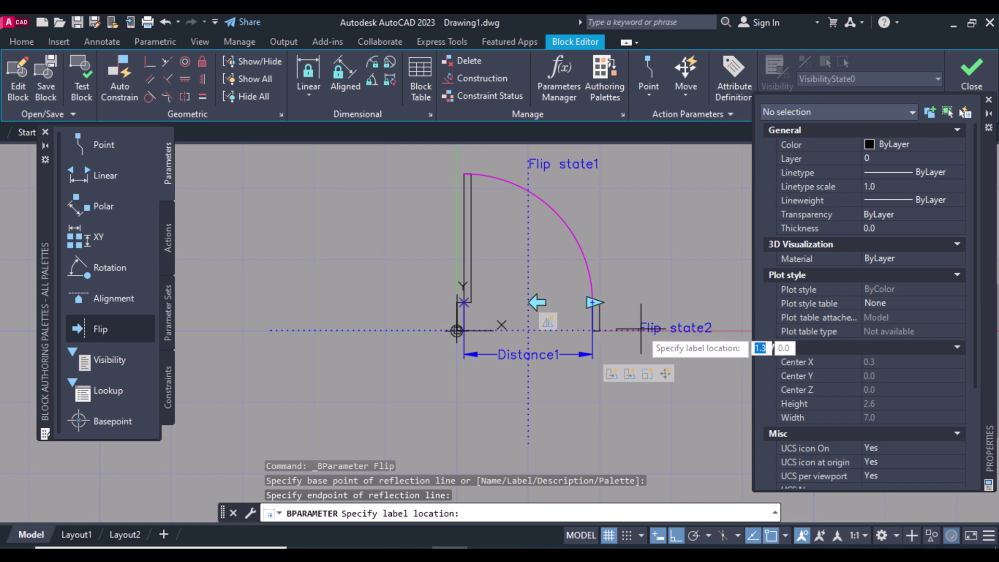
{"action": "left_click", "coordinate": [641, 329]}
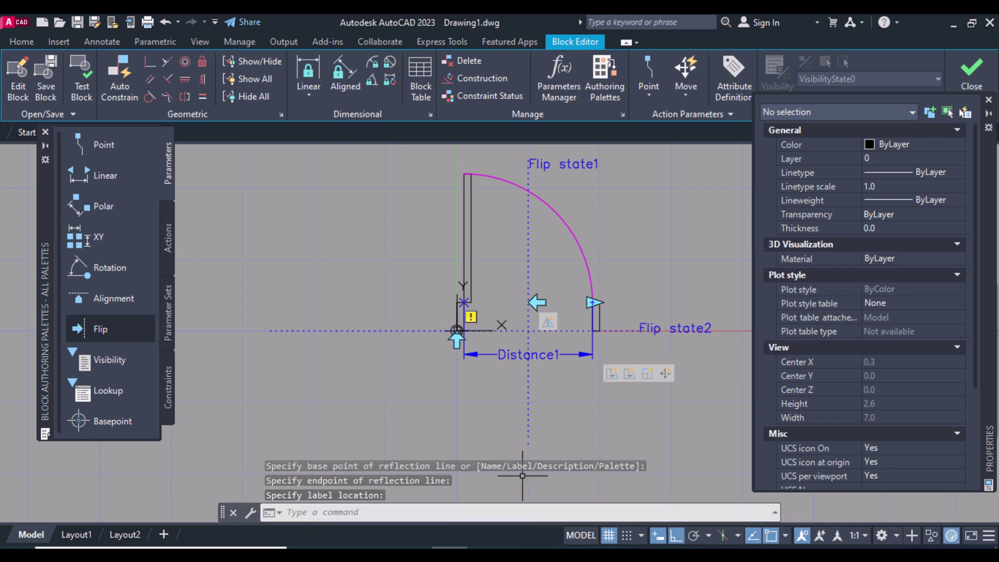
Step: Attach a Flip action to Flip state2 covering all door objects, then test the block
{"action": "left_click", "coordinate": [169, 241]}
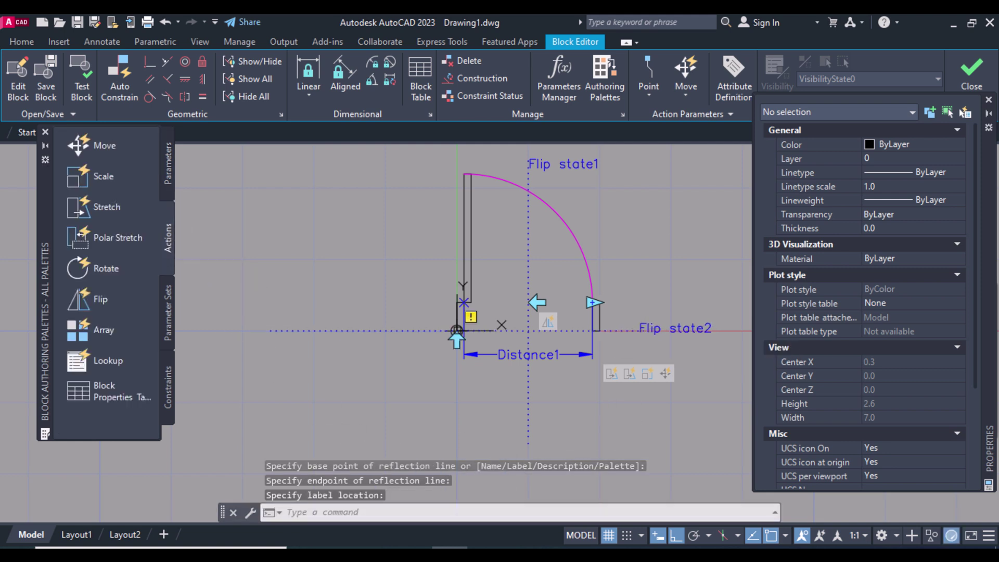
{"action": "left_click", "coordinate": [87, 307]}
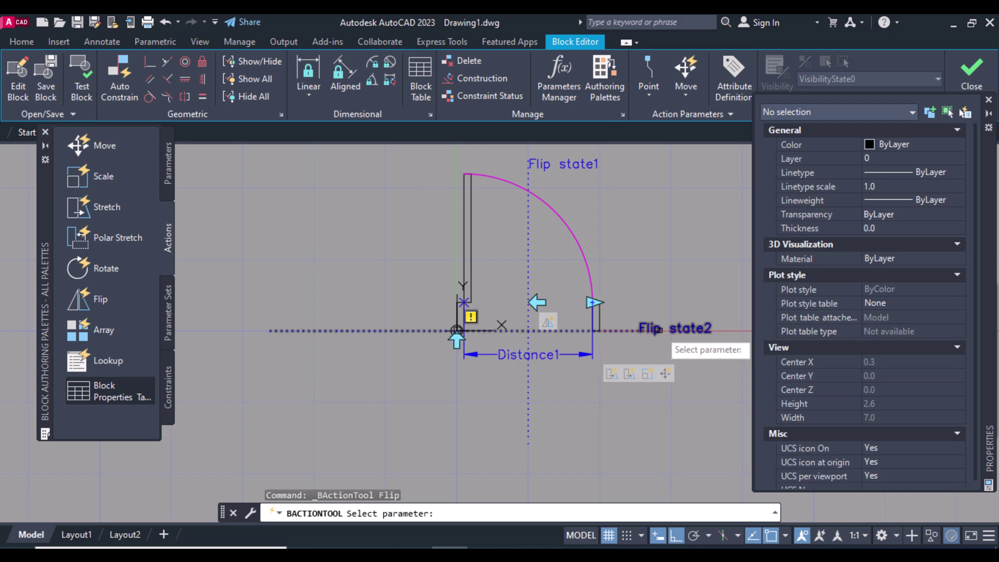
{"action": "left_click", "coordinate": [658, 329]}
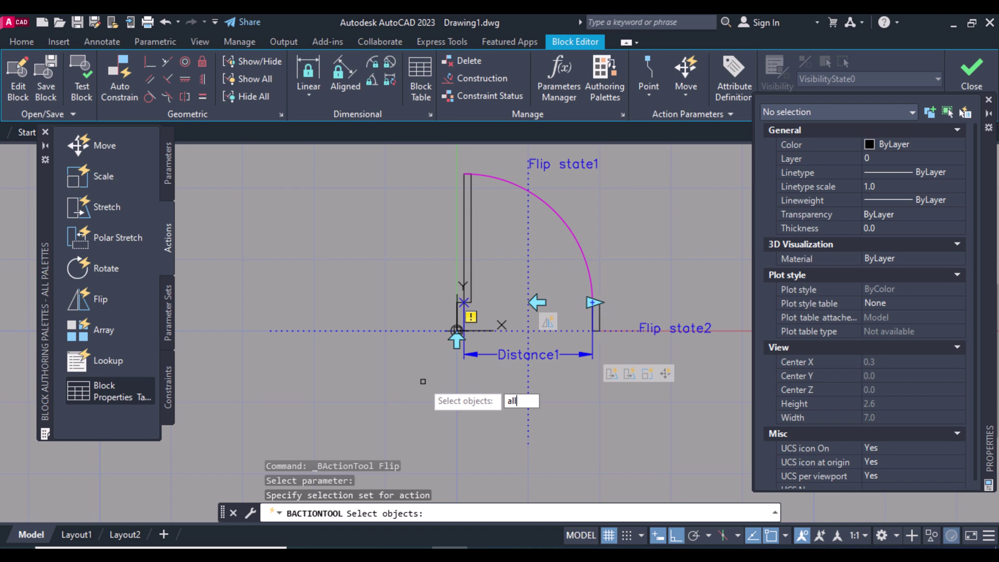
{"action": "key", "text": "Return"}
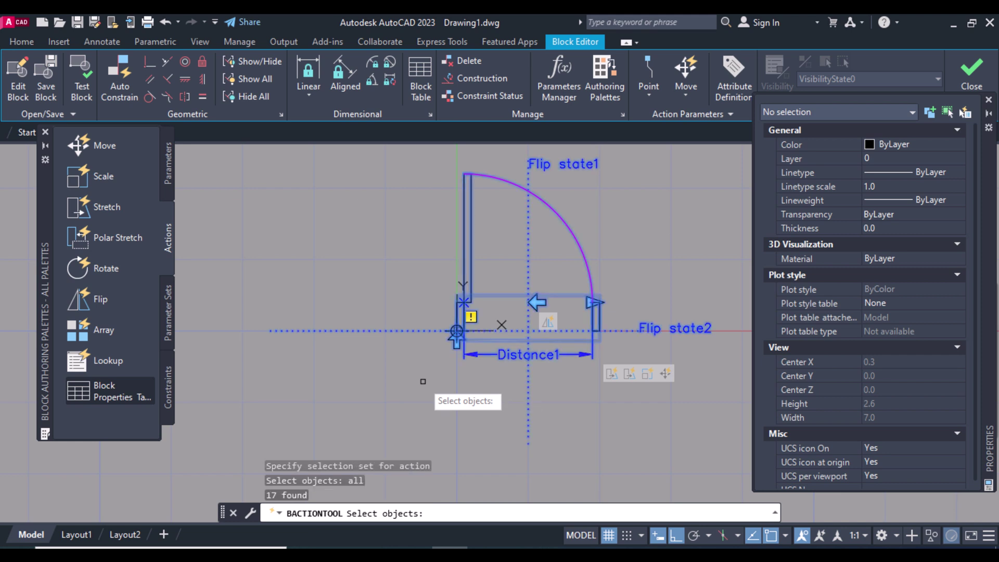
{"action": "key", "text": "Return"}
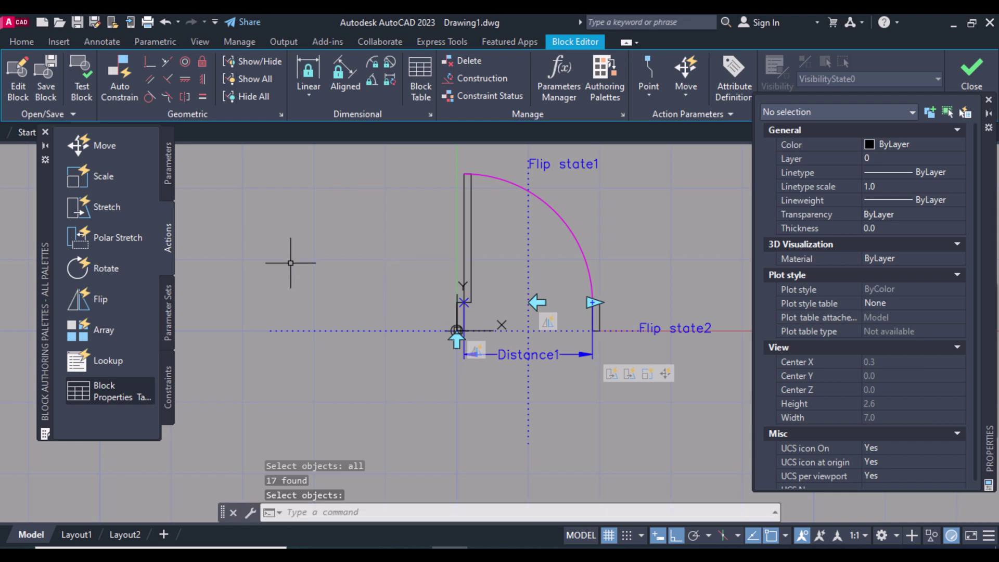
{"action": "left_click", "coordinate": [79, 68]}
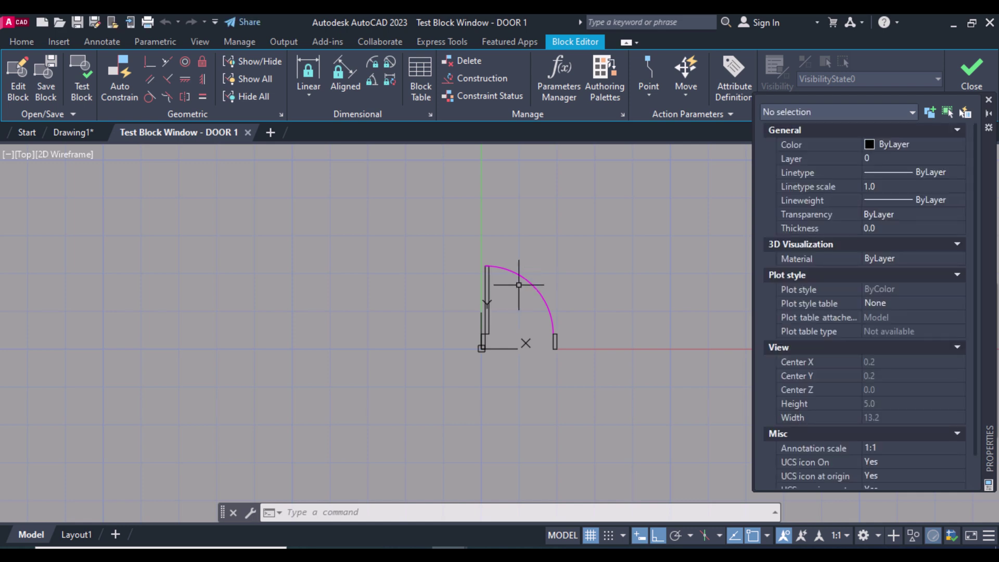
Step: Select the test door and flip it to the other side
{"action": "left_click", "coordinate": [554, 270]}
{"action": "left_click", "coordinate": [475, 273]}
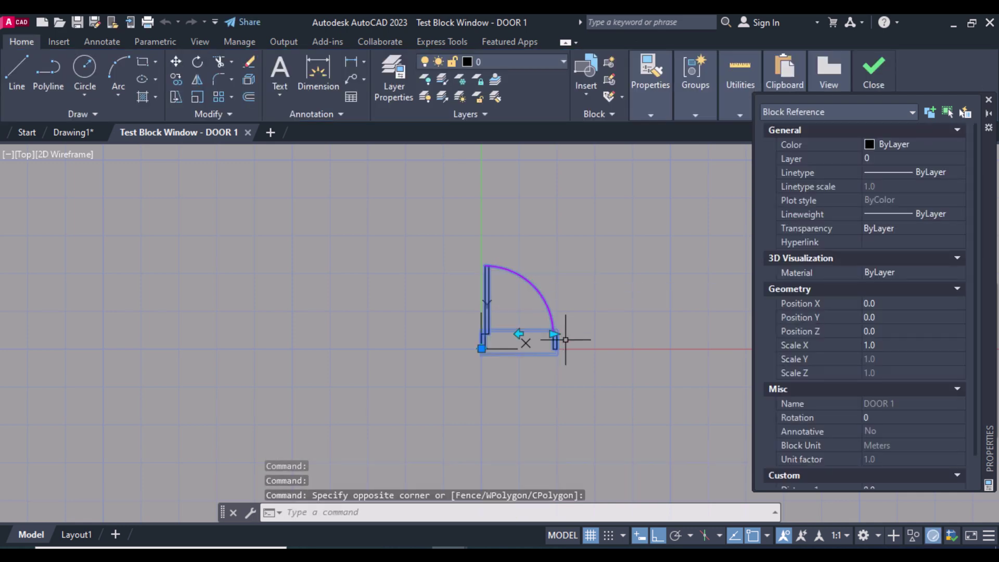
{"action": "scroll", "coordinate": [564, 367], "scroll_direction": "up", "scroll_amount": 2}
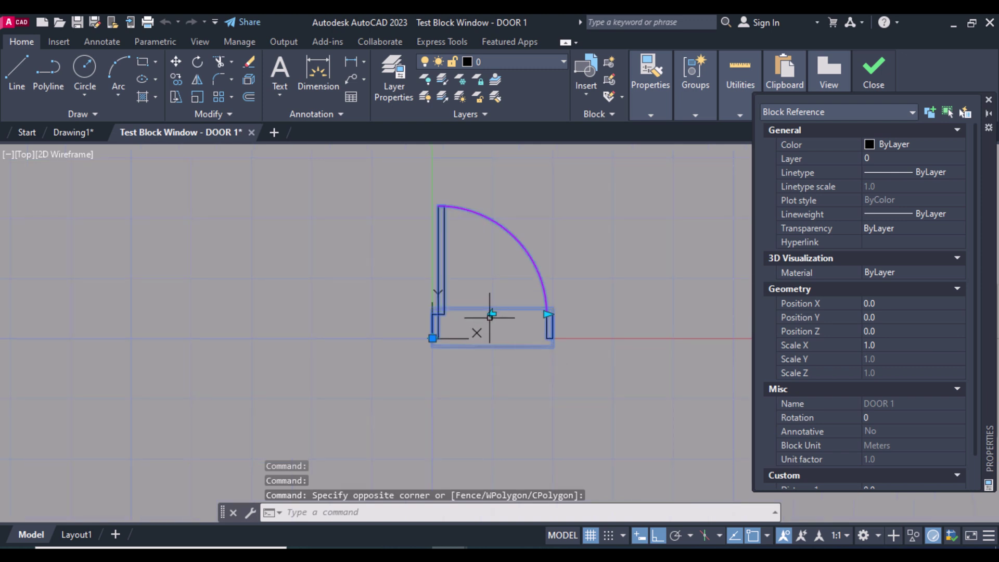
{"action": "left_click", "coordinate": [548, 314]}
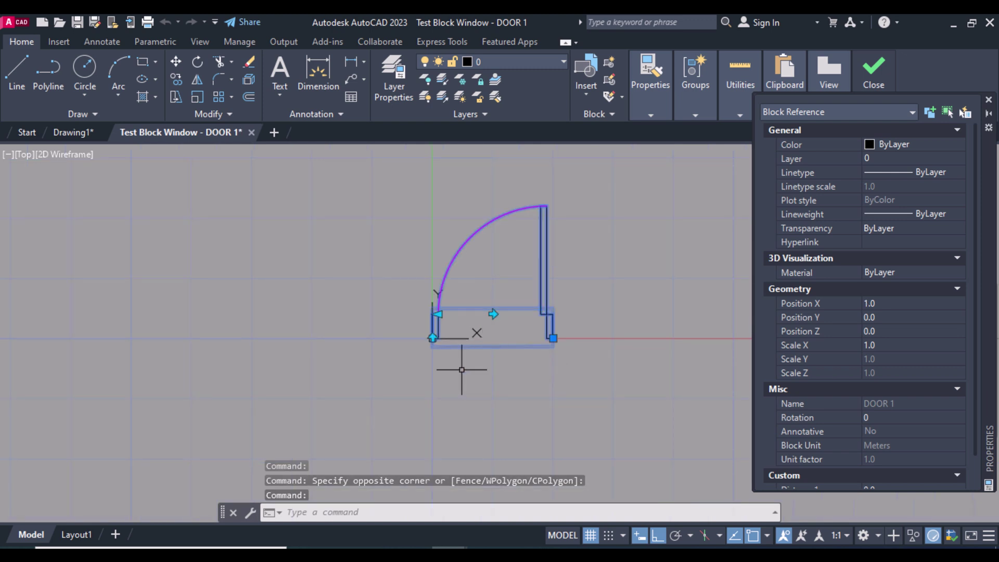
Step: Toggle the door between downward and upward swing, then close the Test Block Window
{"action": "key", "text": "ctrl+z"}
{"action": "key", "text": "ctrl+y"}
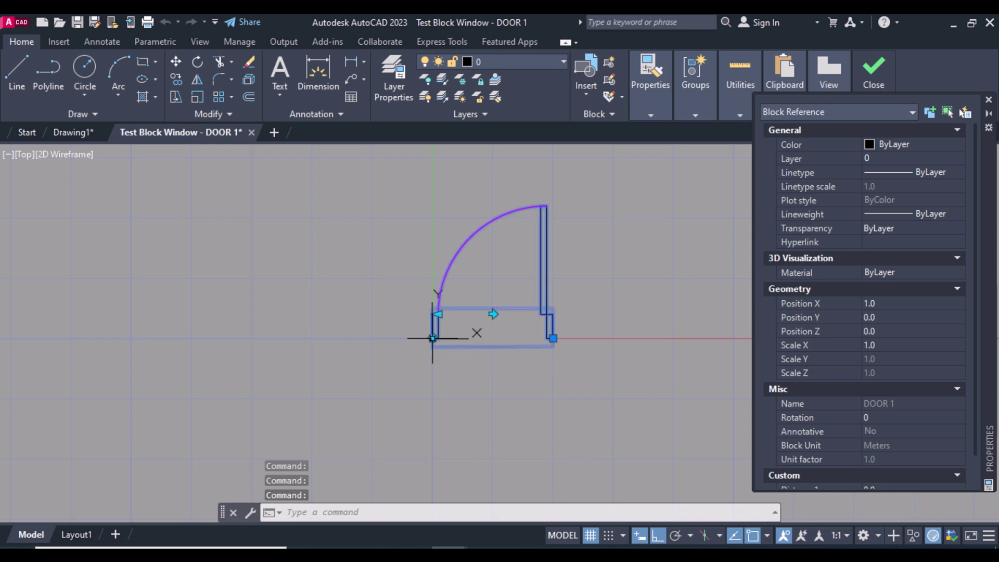
{"action": "key", "text": "ctrl+z"}
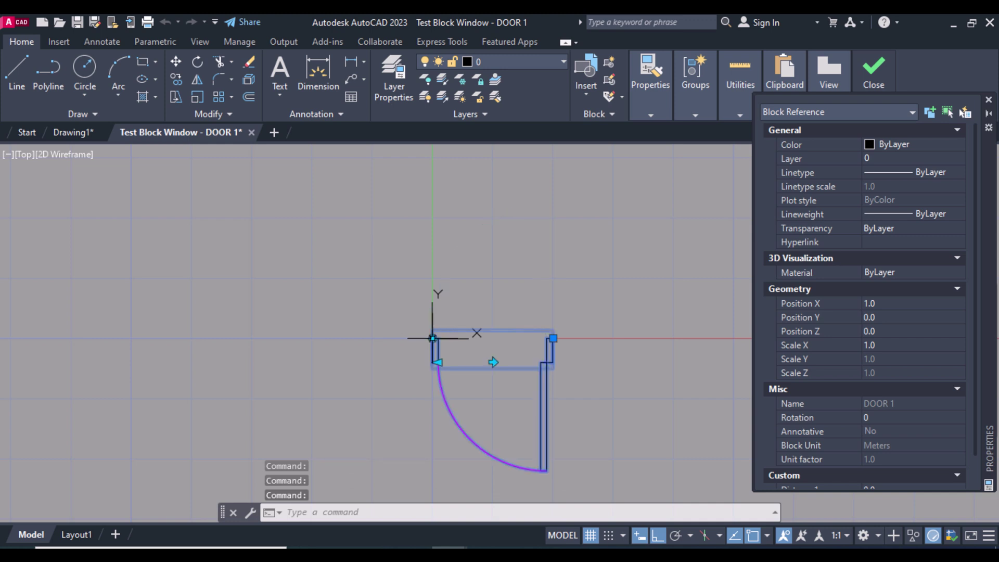
{"action": "key", "text": "ctrl+y"}
{"action": "key", "text": "ctrl+z"}
{"action": "double_click", "coordinate": [433, 338]}
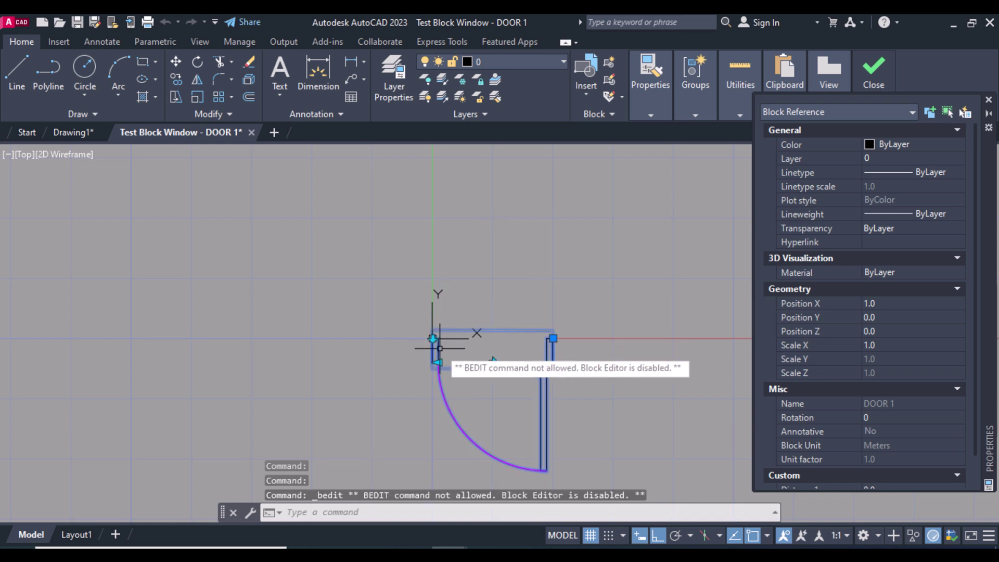
{"action": "key", "text": "ctrl+y"}
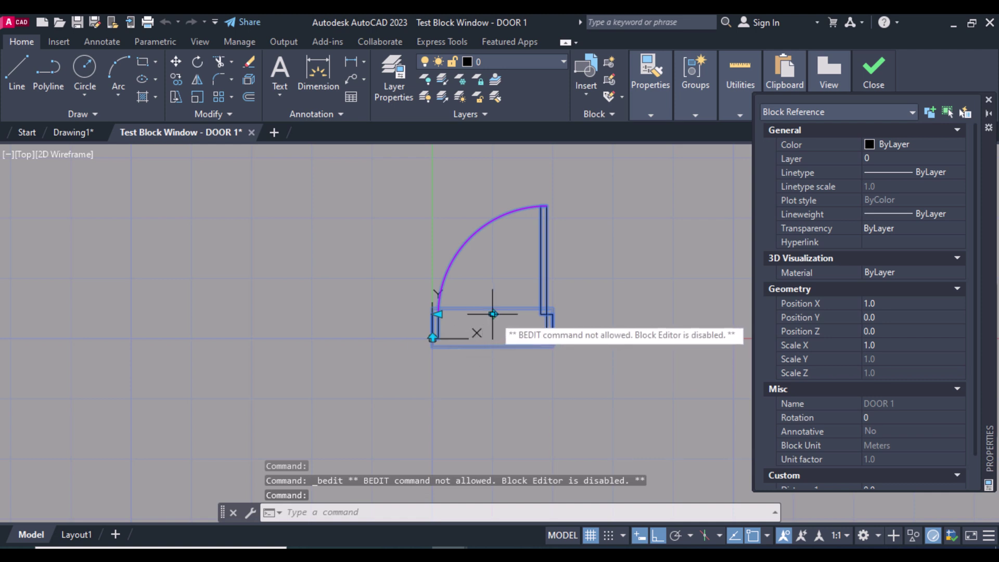
{"action": "key", "text": "ctrl+y"}
{"action": "key", "text": "ctrl+y"}
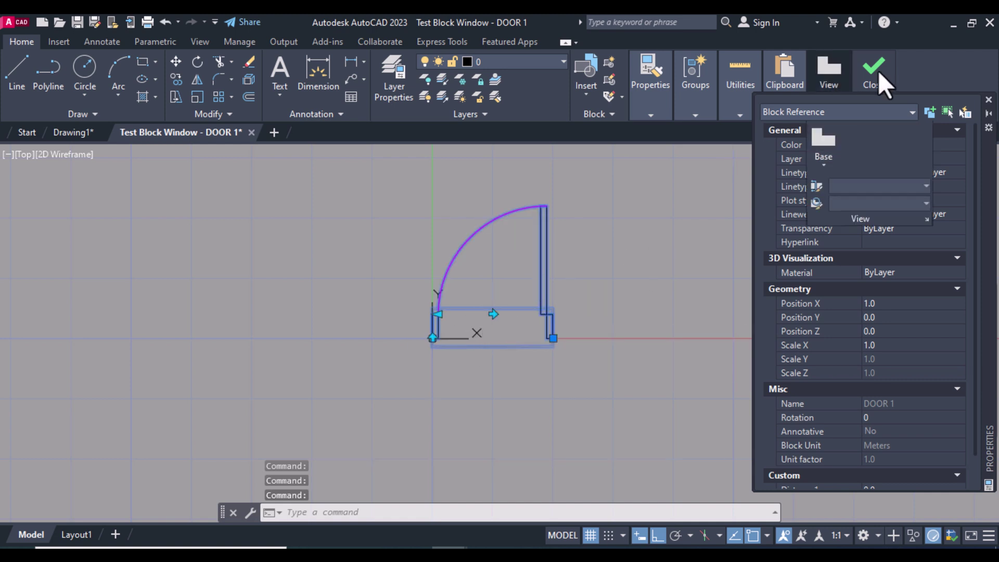
{"action": "mouse_move", "coordinate": [877, 70]}
{"action": "left_click", "coordinate": [877, 162]}
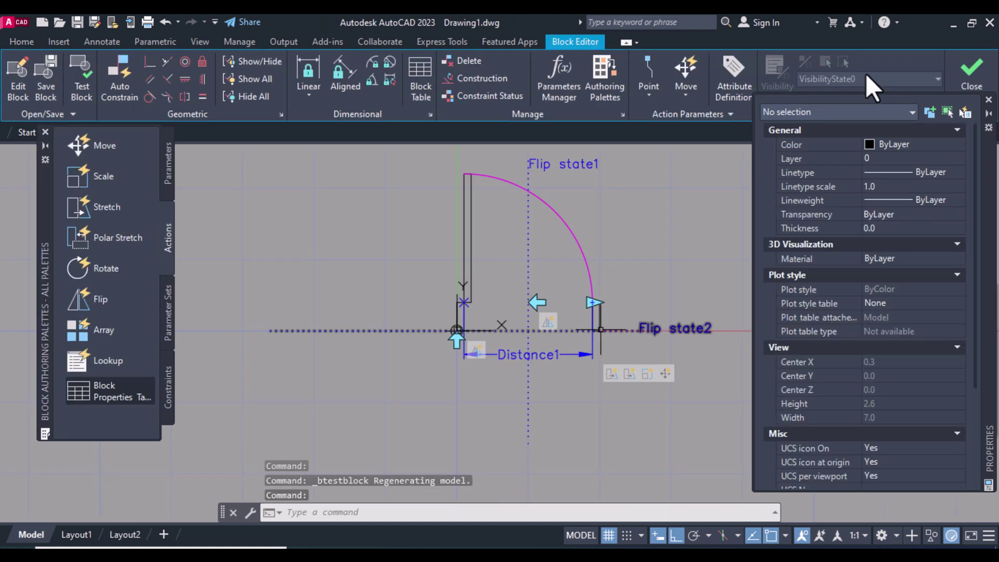
Step: Save the DOOR 1 changes, close the Block Editor, and erase the door from Drawing1
{"action": "left_click", "coordinate": [962, 67]}
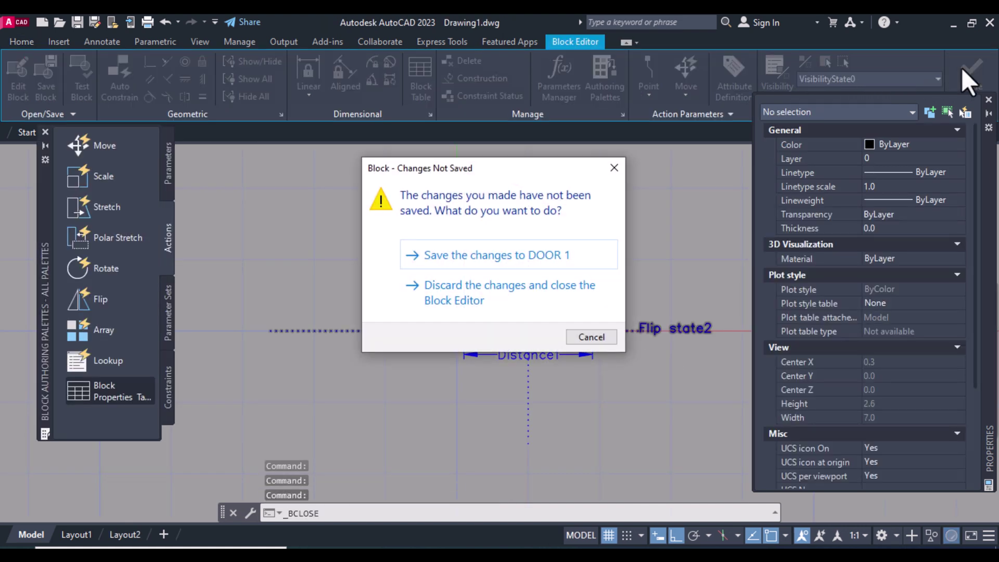
{"action": "left_click", "coordinate": [460, 257]}
{"action": "key", "text": "ctrl+z"}
{"action": "key", "text": "ctrl+z"}
{"action": "key", "text": "ctrl+z"}
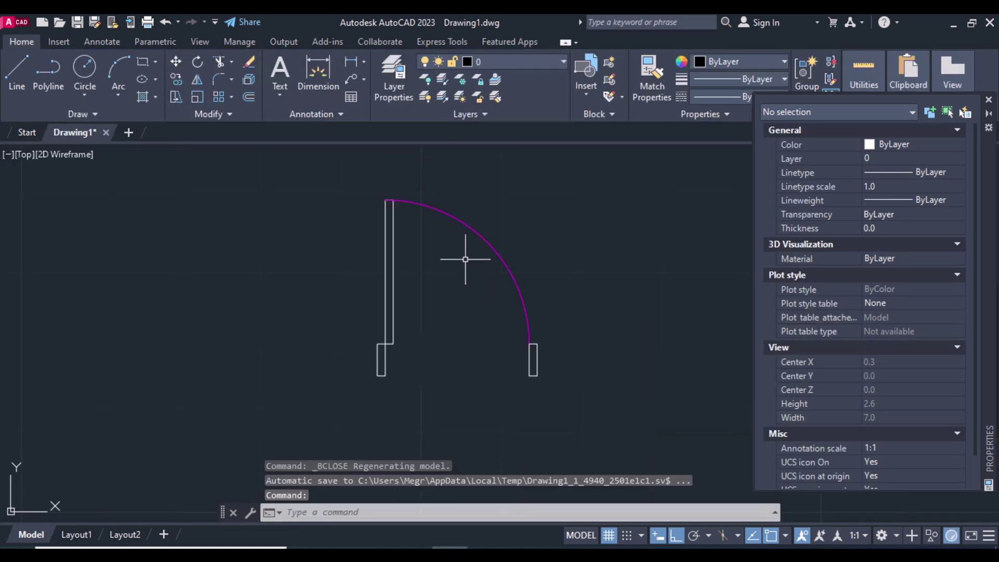
{"action": "left_click", "coordinate": [617, 462]}
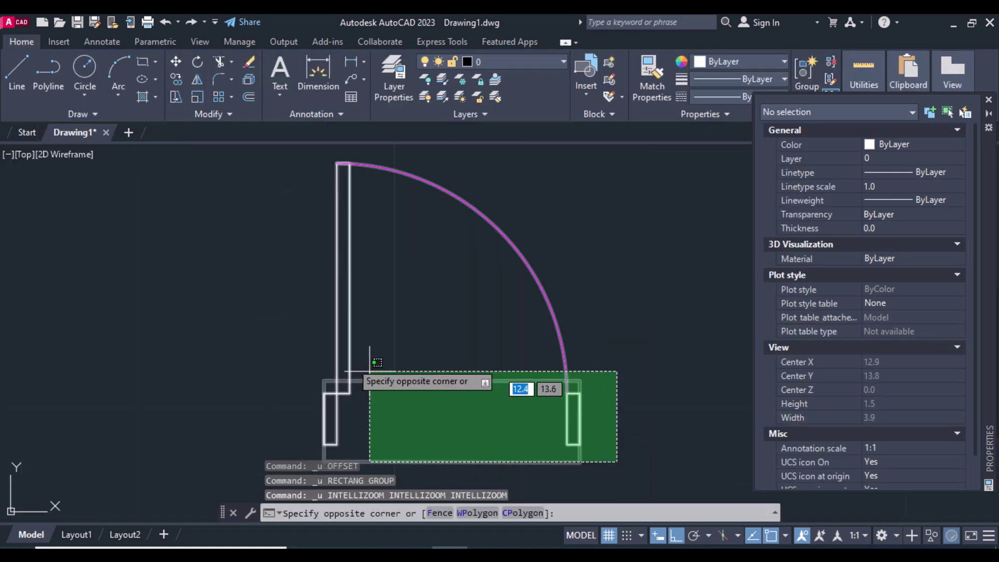
{"action": "left_click", "coordinate": [368, 370]}
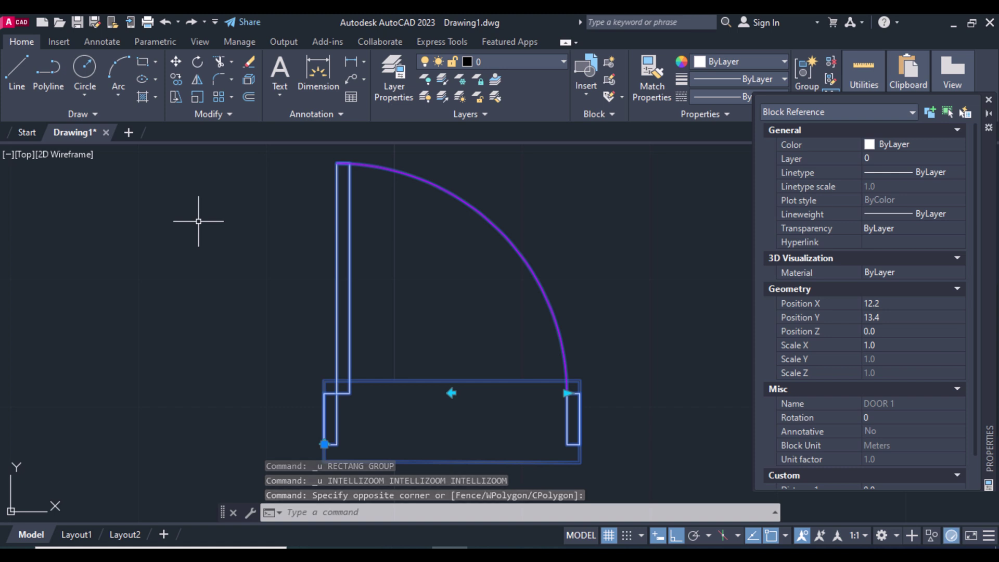
{"action": "key", "text": "Delete"}
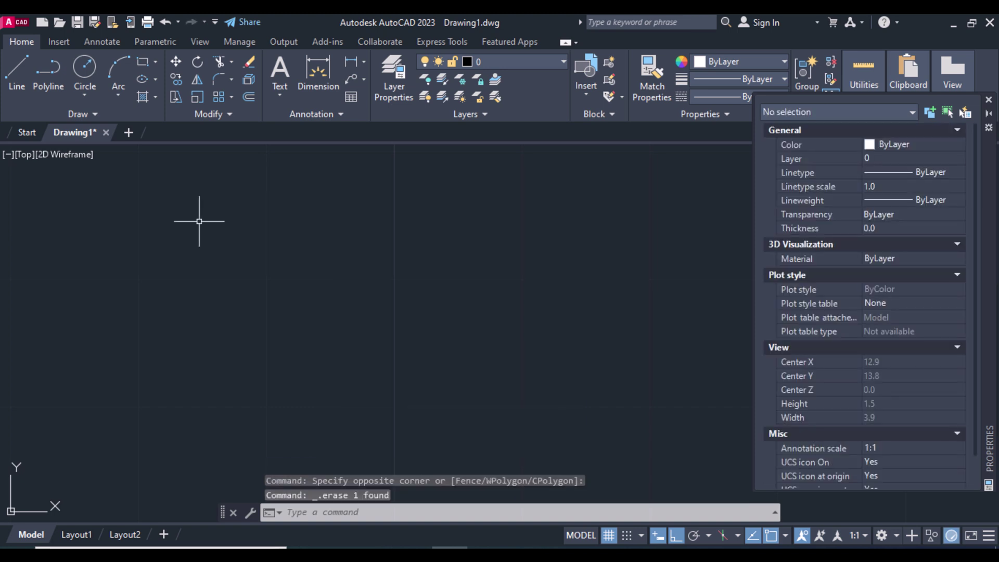
Step: Draw the room rectangle with RECTANG
{"action": "left_click", "coordinate": [142, 62]}
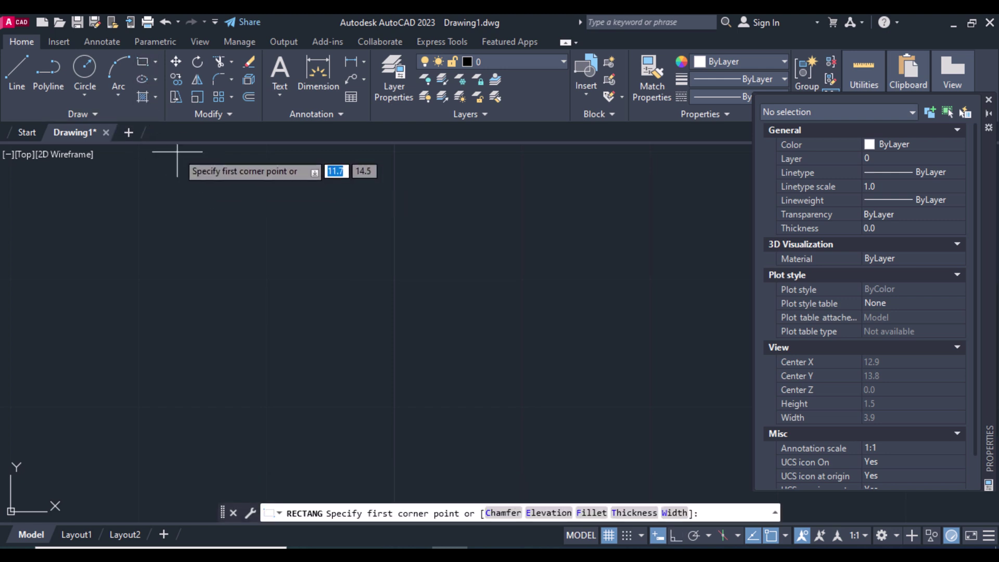
{"action": "left_click", "coordinate": [167, 176]}
{"action": "scroll", "coordinate": [615, 461], "scroll_direction": "down", "scroll_amount": 3}
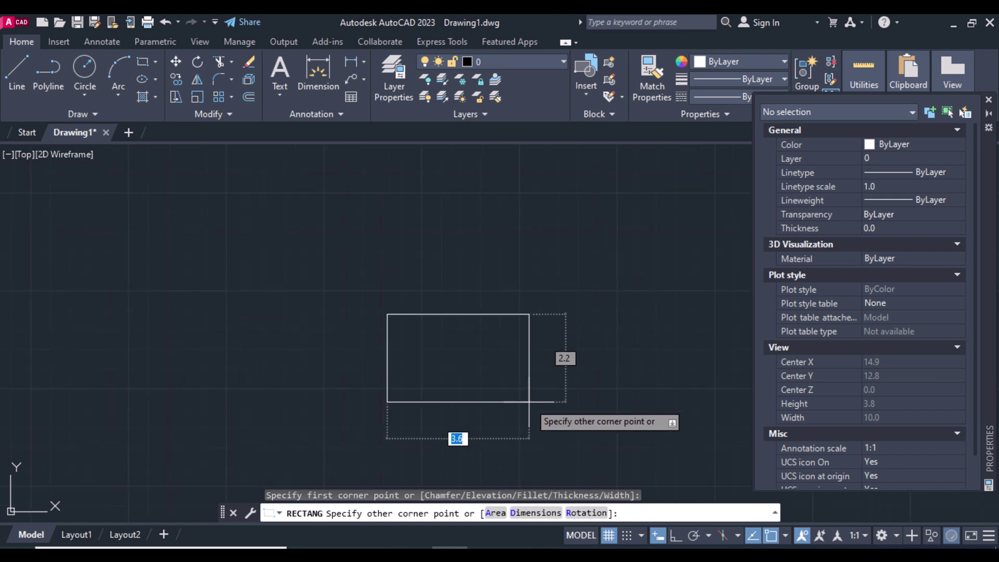
{"action": "left_click", "coordinate": [629, 445]}
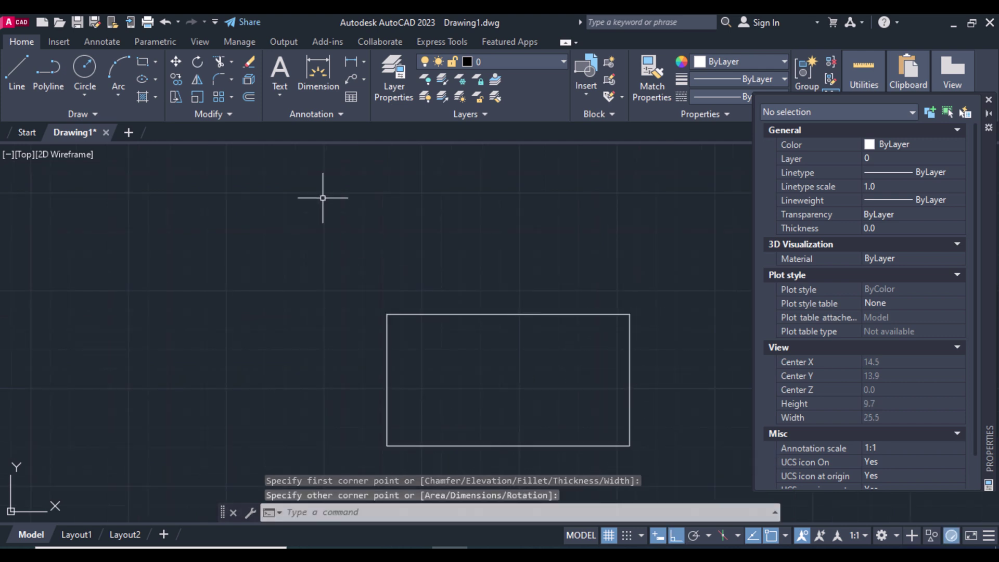
{"action": "scroll", "coordinate": [323, 196], "scroll_direction": "down", "scroll_amount": 2}
{"action": "scroll", "coordinate": [378, 258], "scroll_direction": "up", "scroll_amount": 3}
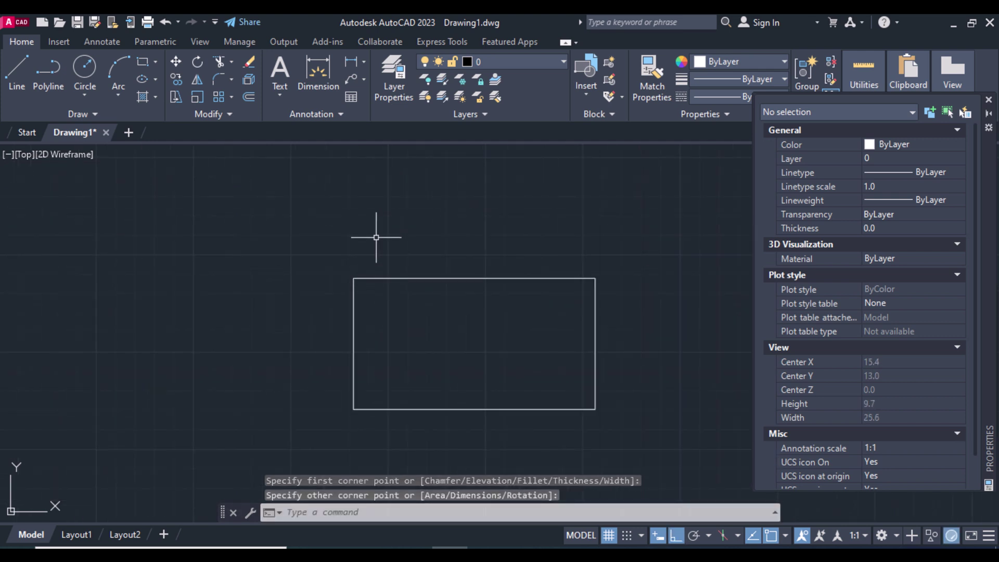
Step: Offset the rectangle inward by 0.2 for a double wall and bring up the Blocks palette
{"action": "type", "text": "o"}
{"action": "key", "text": "Return"}
{"action": "key", "text": "Return"}
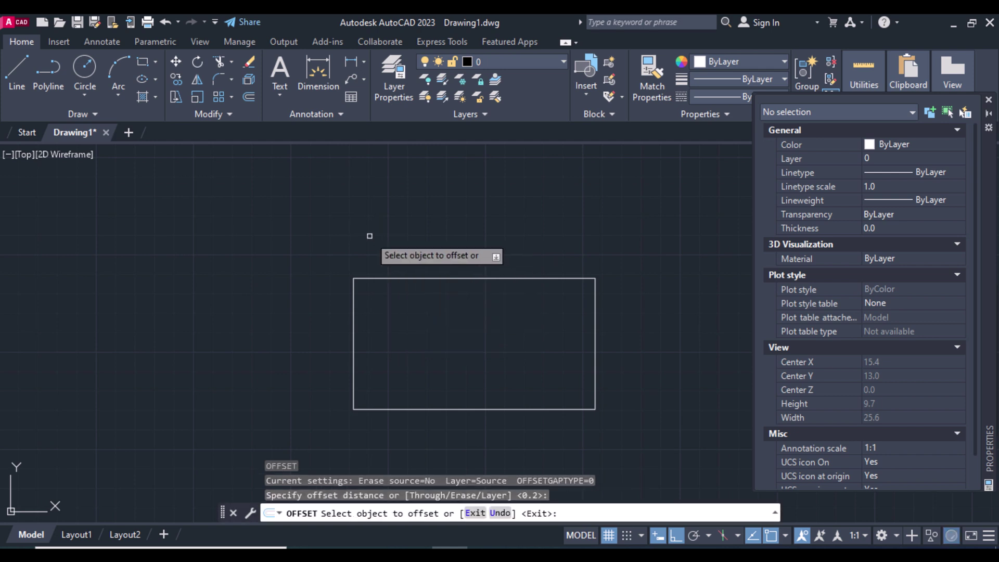
{"action": "left_click", "coordinate": [451, 277]}
{"action": "left_click", "coordinate": [453, 297]}
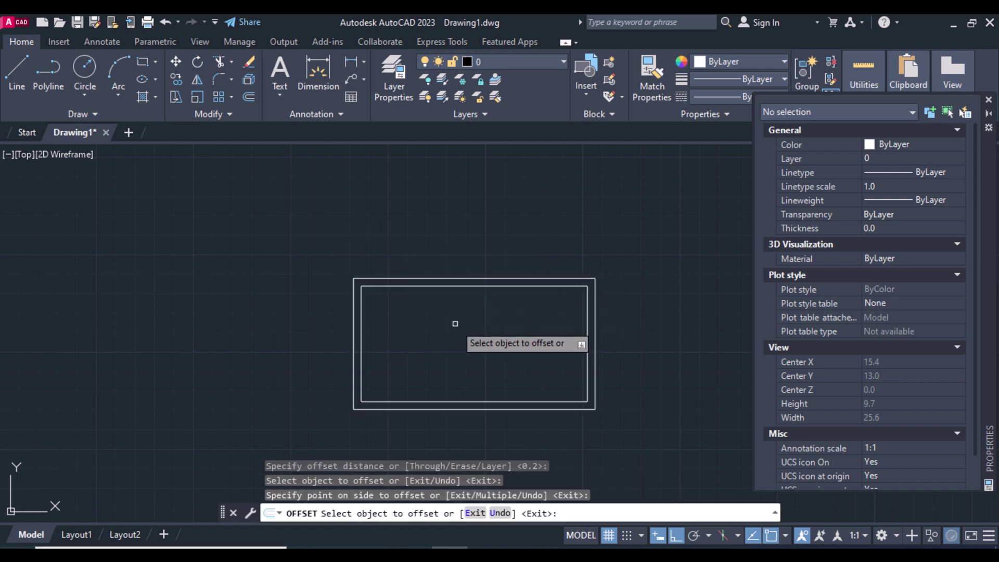
{"action": "key", "text": "Return"}
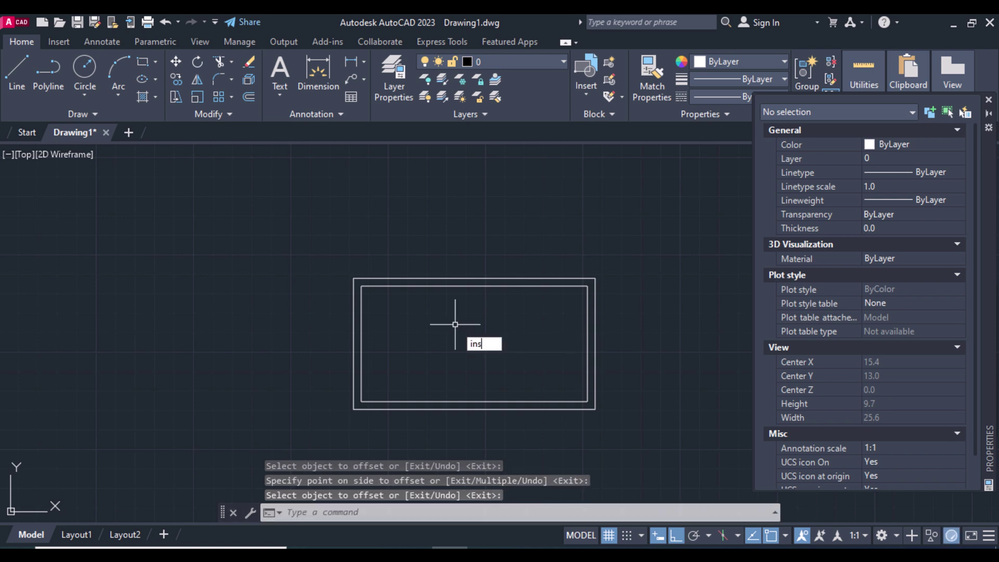
{"action": "key", "text": "Return"}
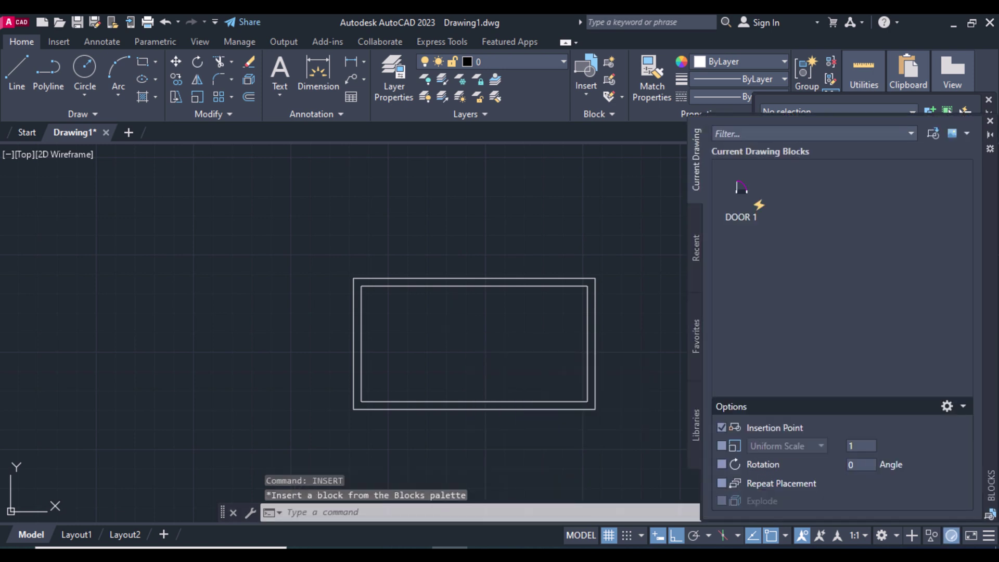
Step: Insert DOOR 1 at the bottom wall corner of the room
{"action": "left_click", "coordinate": [739, 192]}
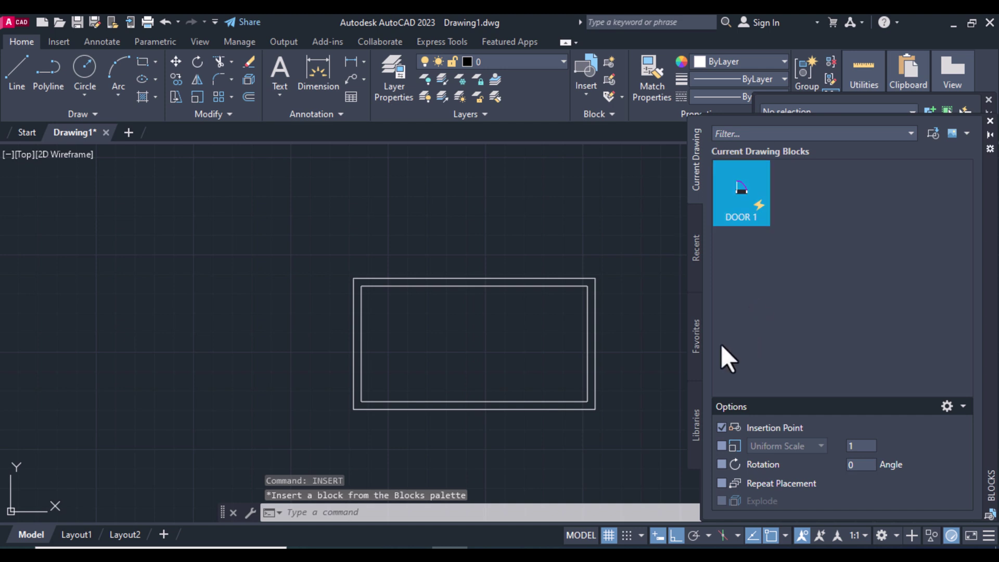
{"action": "scroll", "coordinate": [459, 413], "scroll_direction": "up", "scroll_amount": 5}
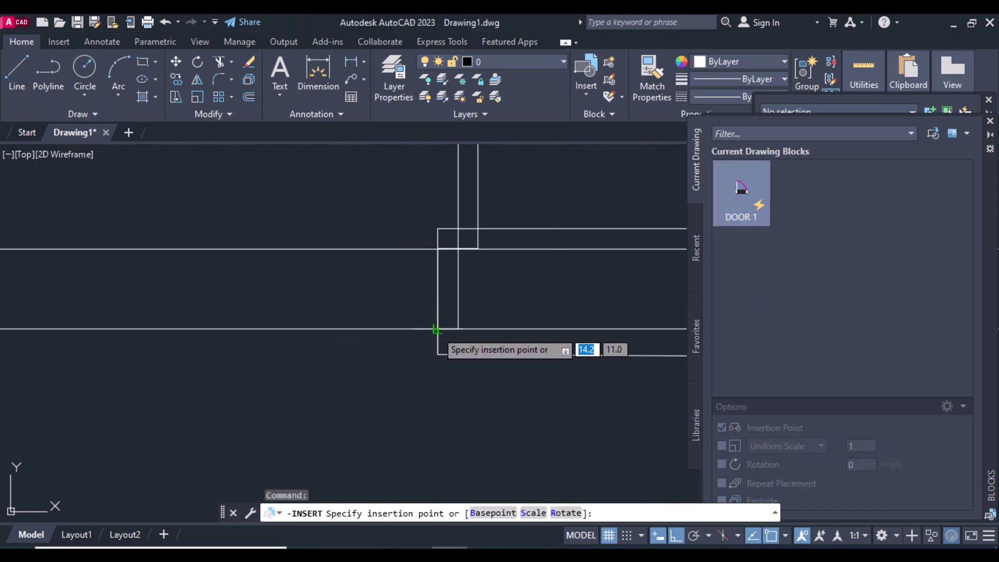
{"action": "left_click", "coordinate": [436, 329]}
{"action": "scroll", "coordinate": [469, 383], "scroll_direction": "down", "scroll_amount": 3}
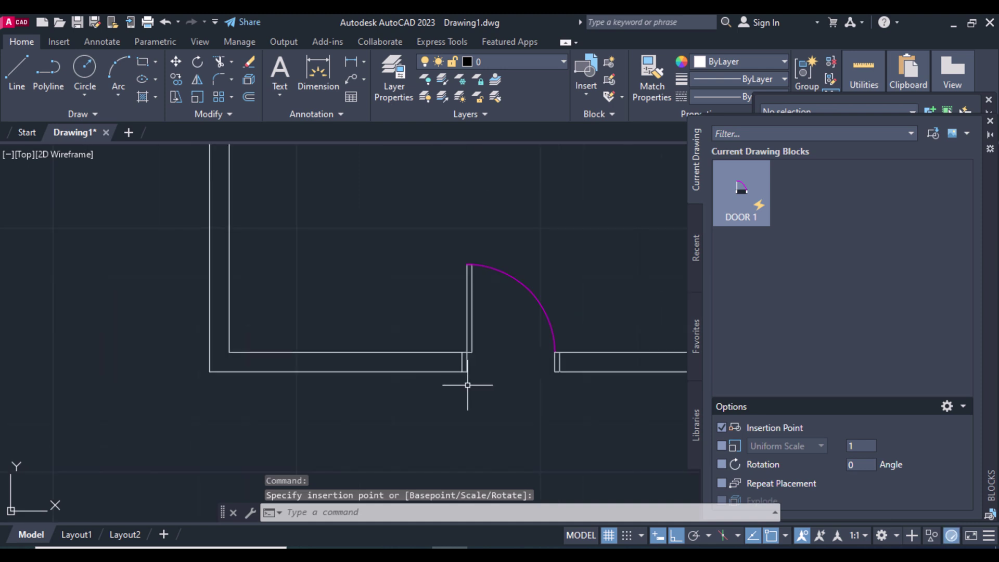
Step: Flip the inserted door both ways, cancel the block-edit prompt, and reselect it
{"action": "left_click", "coordinate": [528, 291]}
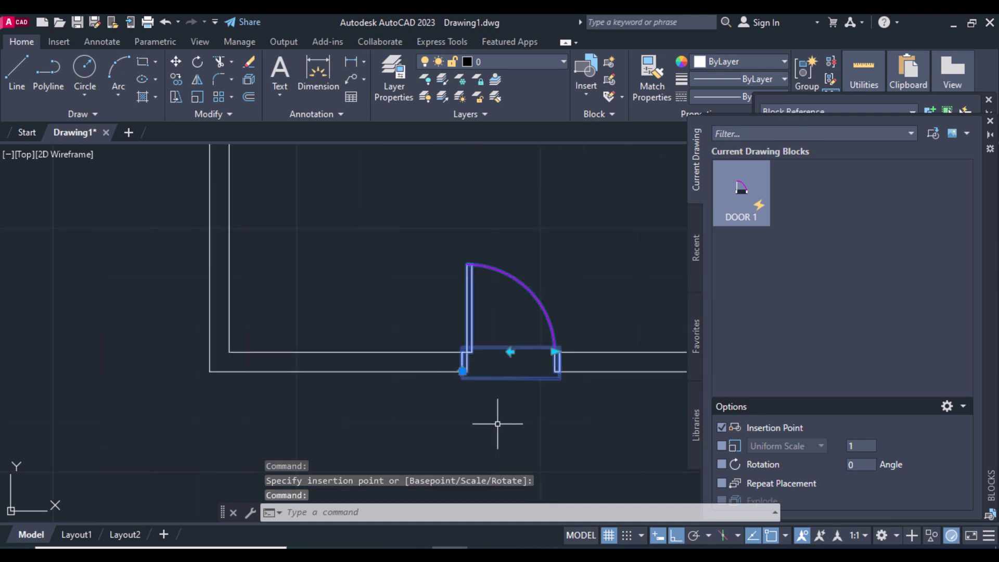
{"action": "left_click", "coordinate": [510, 352]}
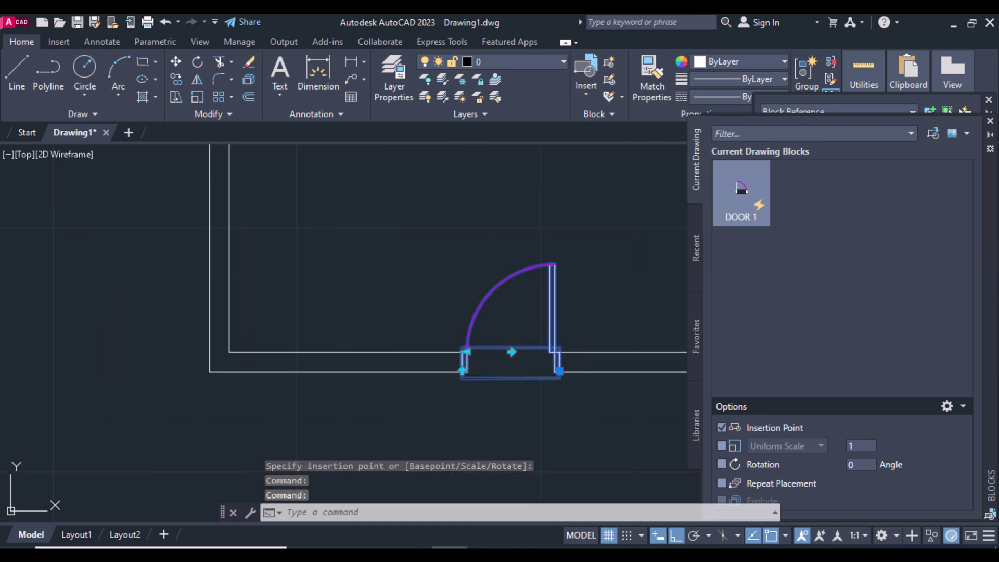
{"action": "left_click", "coordinate": [511, 351]}
{"action": "double_click", "coordinate": [511, 364]}
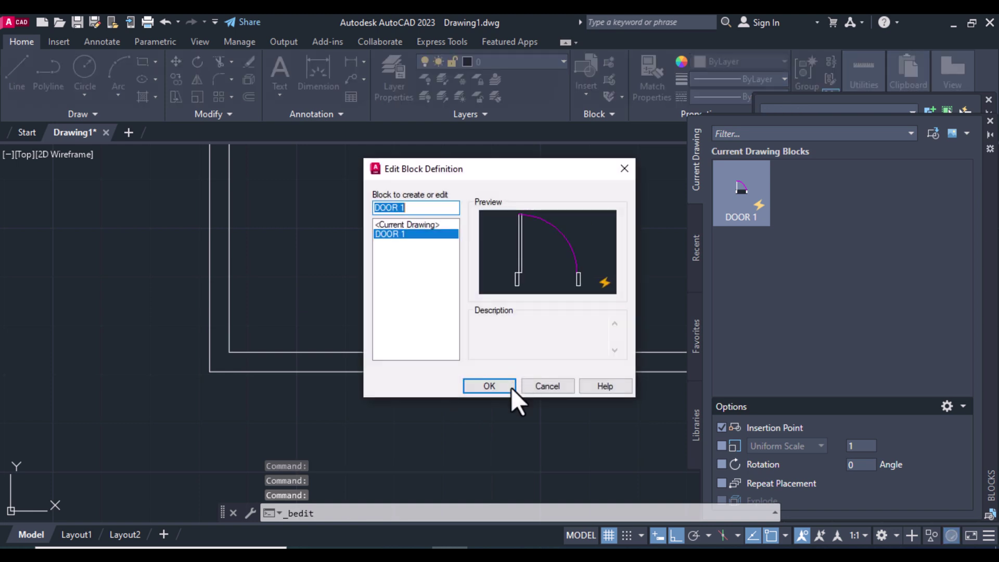
{"action": "left_click", "coordinate": [554, 385]}
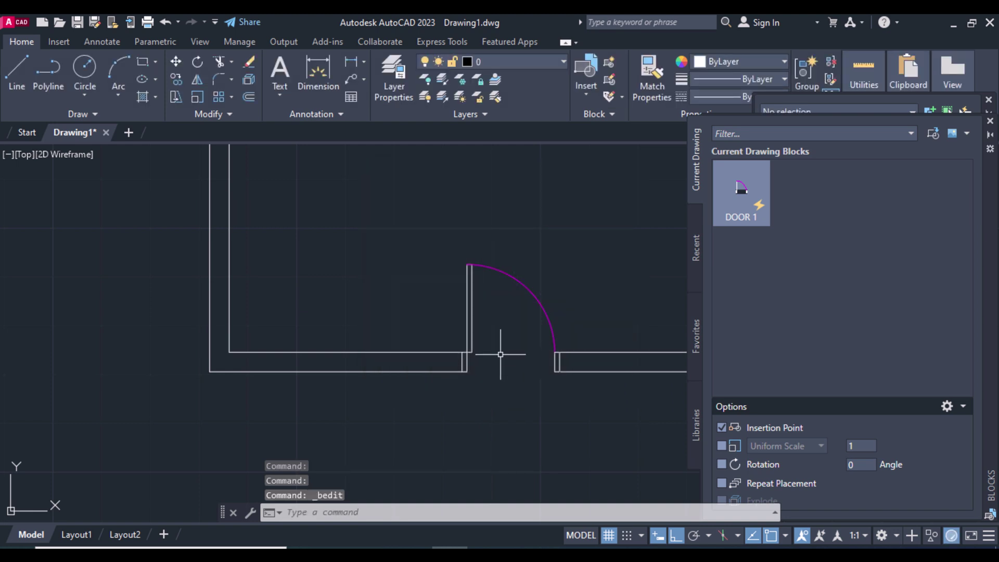
{"action": "left_click", "coordinate": [547, 304]}
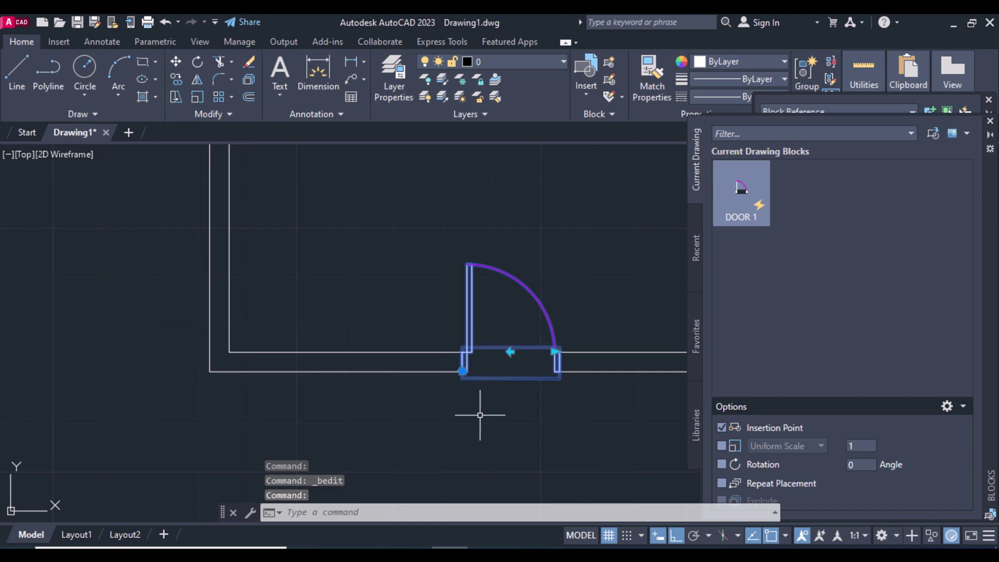
Step: Flip the door so it hinges on the other side
{"action": "left_click", "coordinate": [553, 356]}
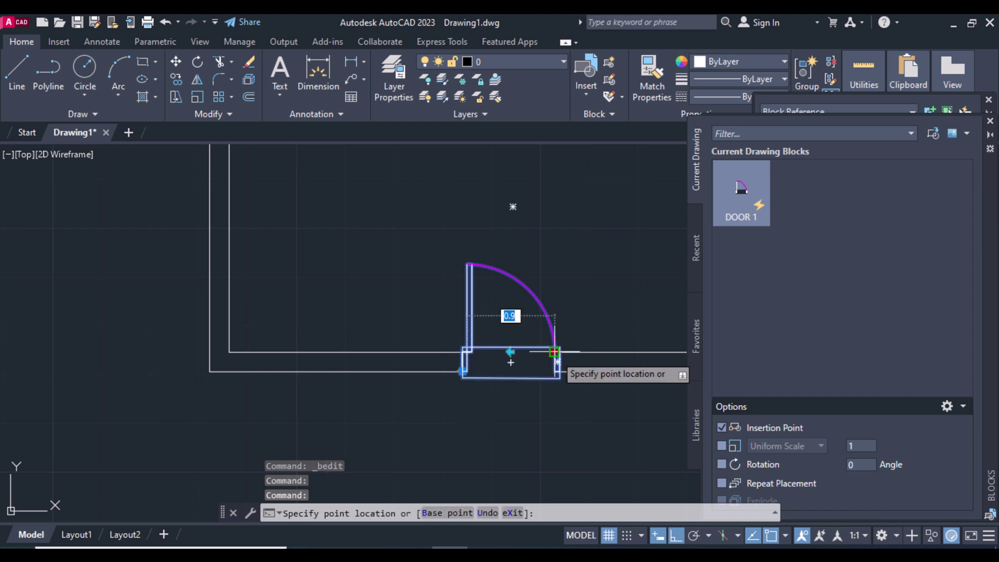
{"action": "left_click", "coordinate": [510, 356]}
{"action": "scroll", "coordinate": [510, 404], "scroll_direction": "down", "scroll_amount": 2}
{"action": "scroll", "coordinate": [503, 405], "scroll_direction": "up", "scroll_amount": 3}
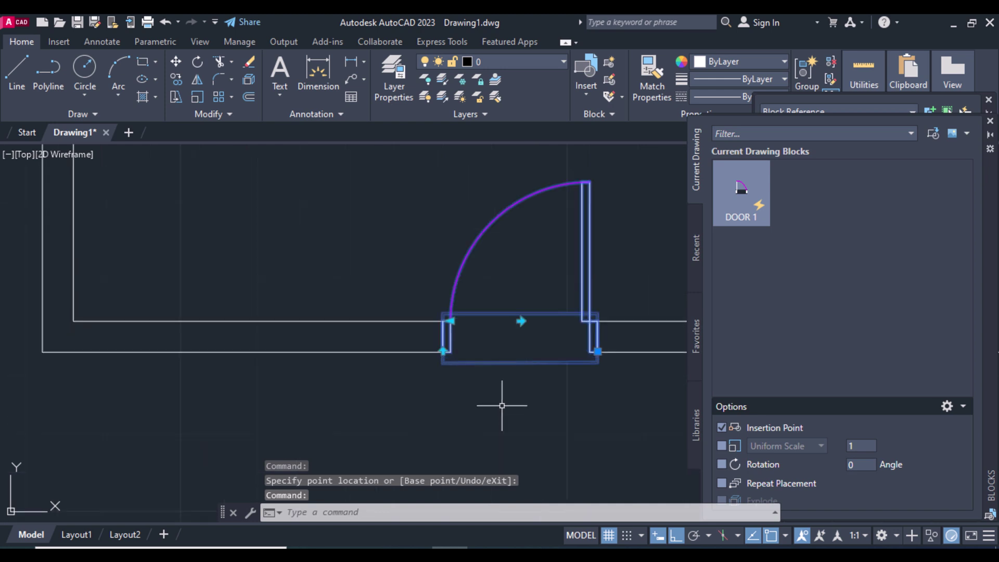
{"action": "left_click", "coordinate": [445, 351]}
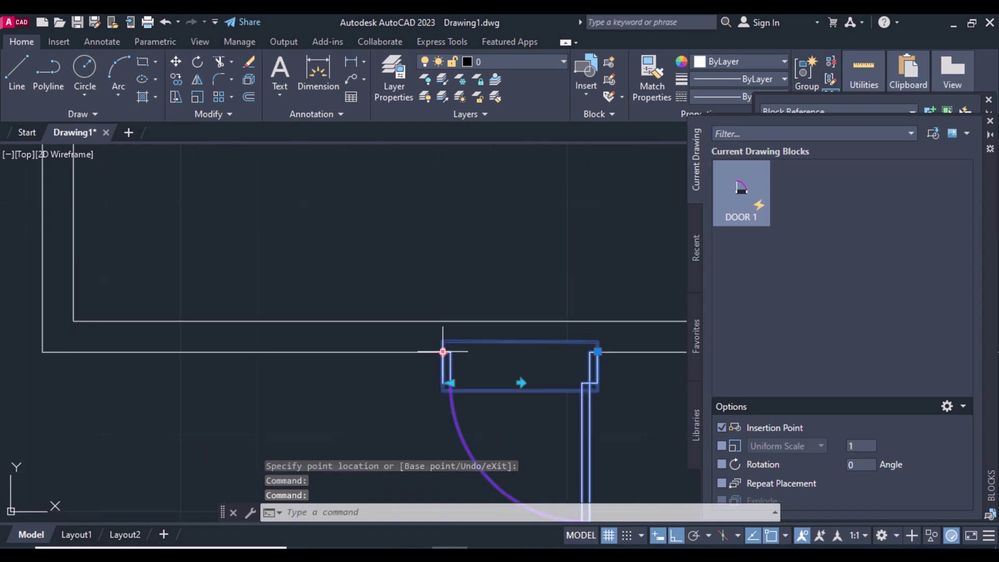
{"action": "left_click", "coordinate": [443, 352]}
Step: Widen the door opening to 1.3 and deselect the door
{"action": "left_click", "coordinate": [452, 320]}
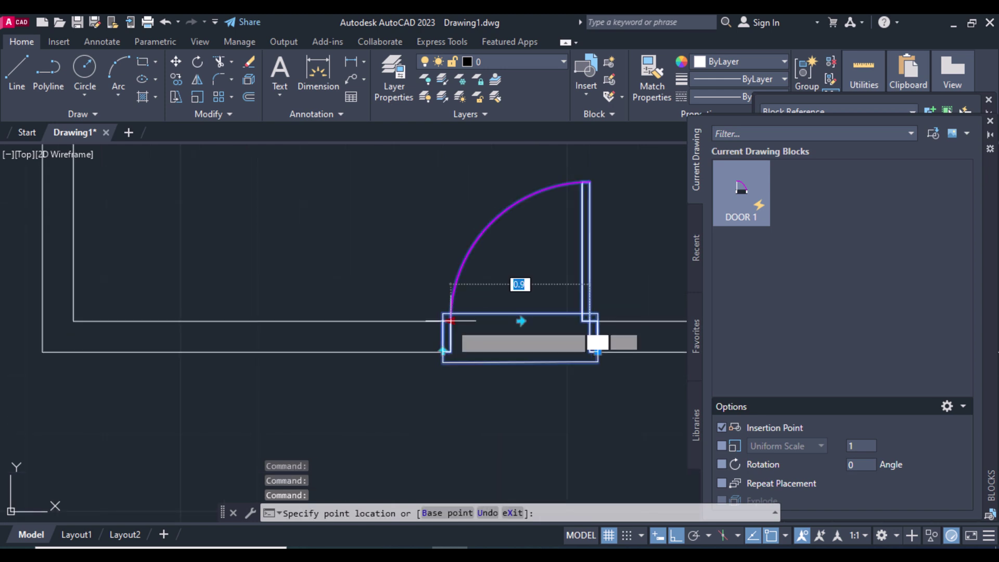
{"action": "type", "text": "1"}
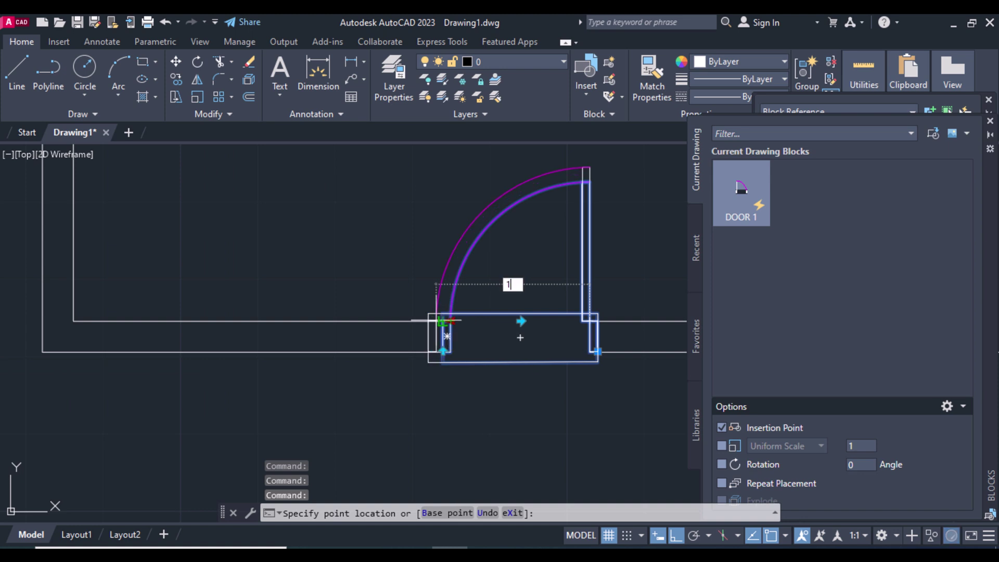
{"action": "type", "text": ".3"}
{"action": "key", "text": "Return"}
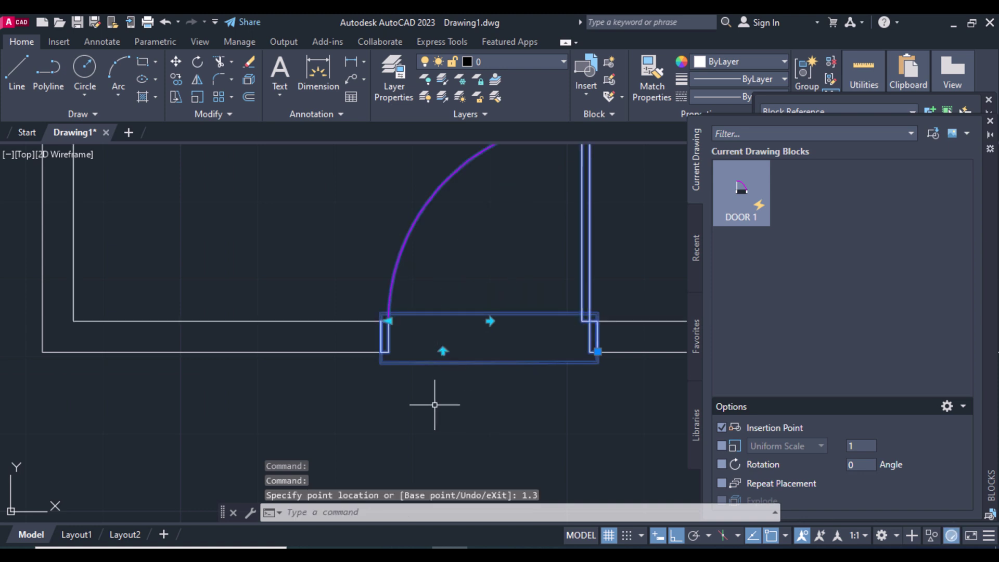
{"action": "scroll", "coordinate": [439, 403], "scroll_direction": "down", "scroll_amount": 6}
{"action": "right_click", "coordinate": [426, 205]}
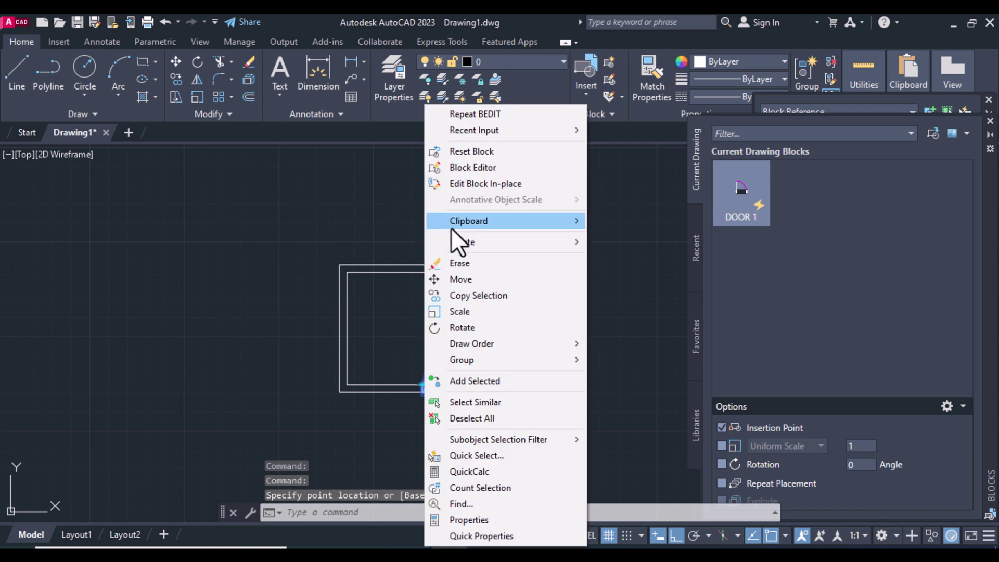
{"action": "left_click", "coordinate": [492, 419]}
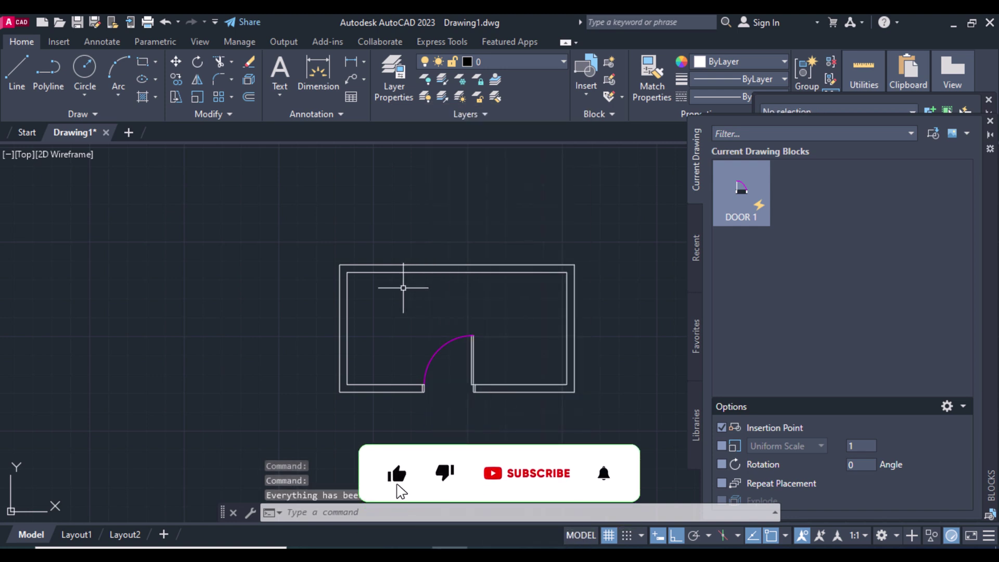